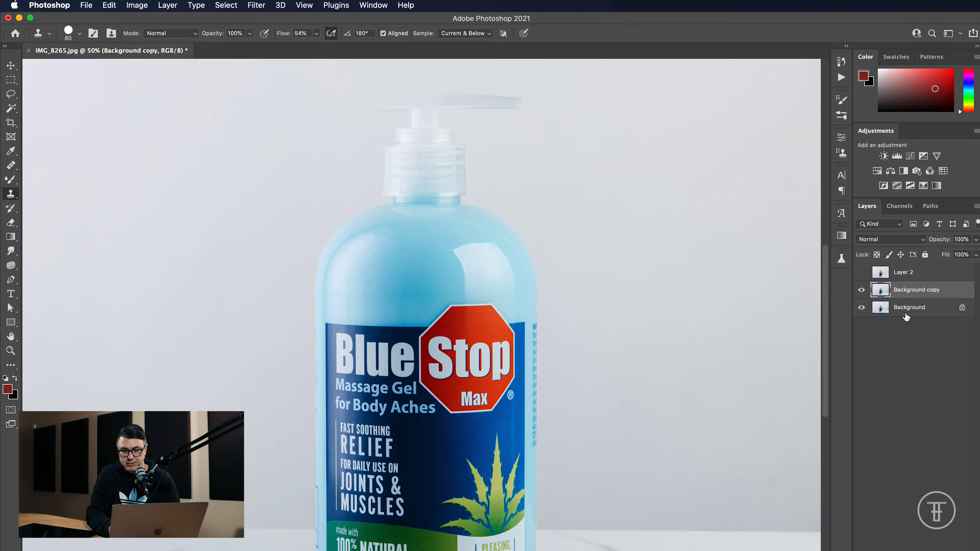
Step: Open the Median noise filter on the Background copy layer and centre its preview on the bottle
{"action": "key", "text": "super+minus"}
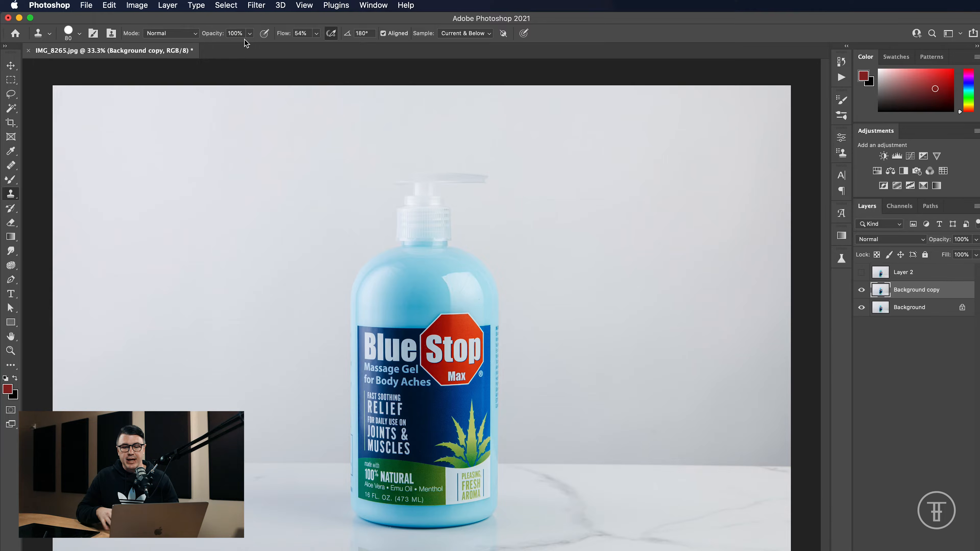
{"action": "left_click", "coordinate": [256, 6]}
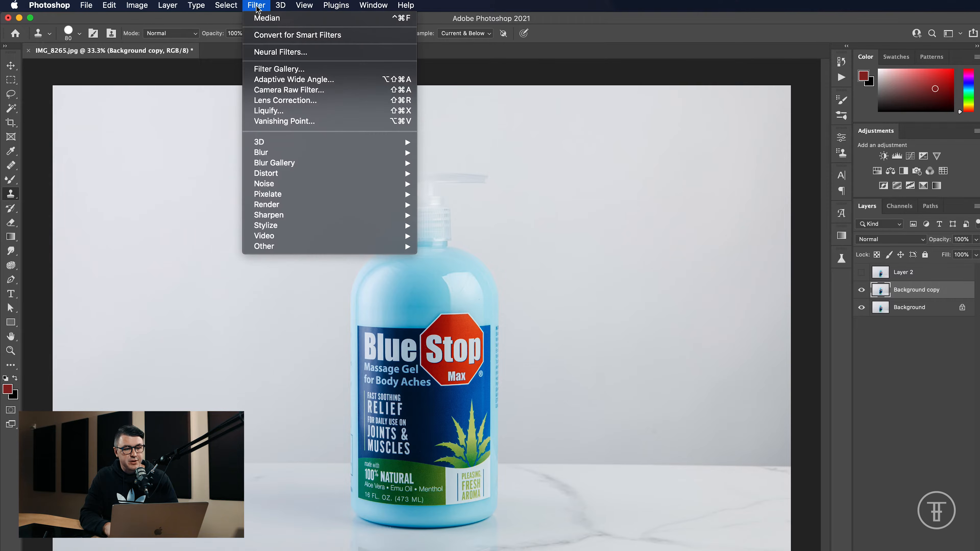
{"action": "mouse_move", "coordinate": [285, 185]}
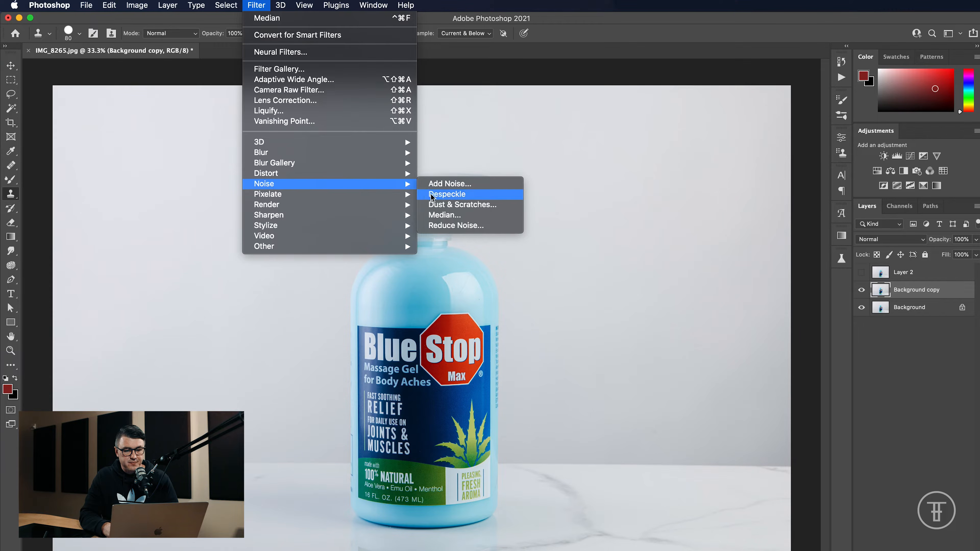
{"action": "left_click", "coordinate": [444, 215]}
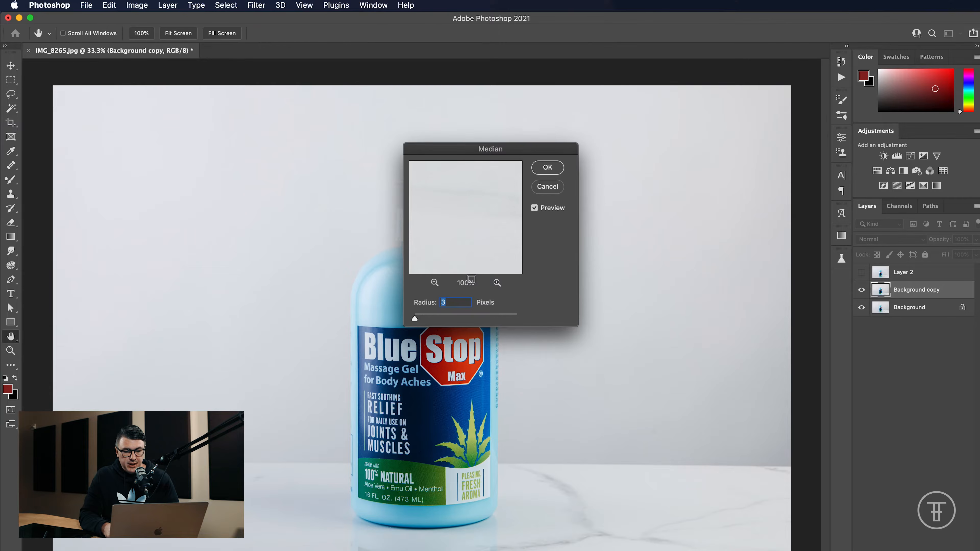
{"action": "left_click", "coordinate": [435, 282]}
{"action": "left_click", "coordinate": [435, 282]}
{"action": "left_click", "coordinate": [434, 282]}
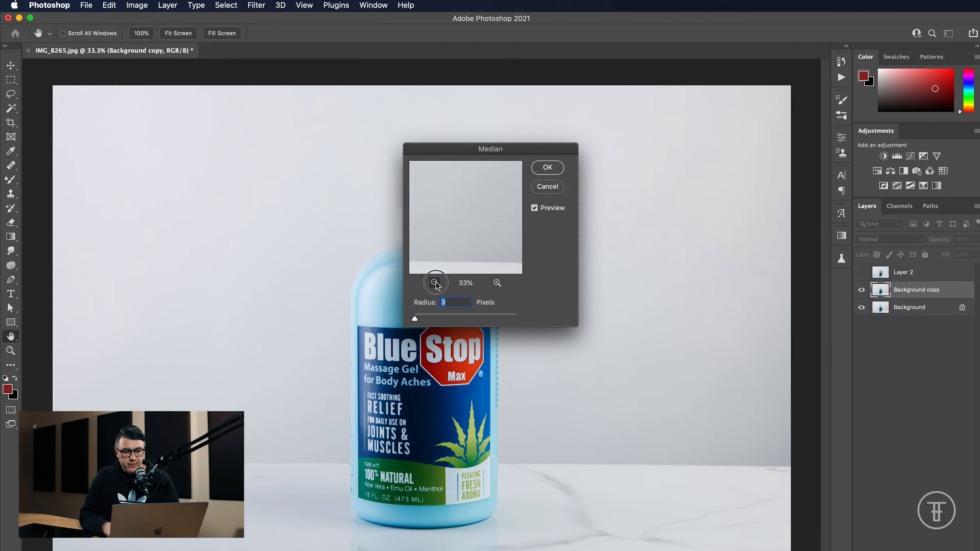
{"action": "left_click", "coordinate": [435, 282]}
{"action": "left_click", "coordinate": [435, 282]}
{"action": "left_click", "coordinate": [434, 283]}
{"action": "left_click_drag", "start_coordinate": [437, 213], "coordinate": [513, 247]}
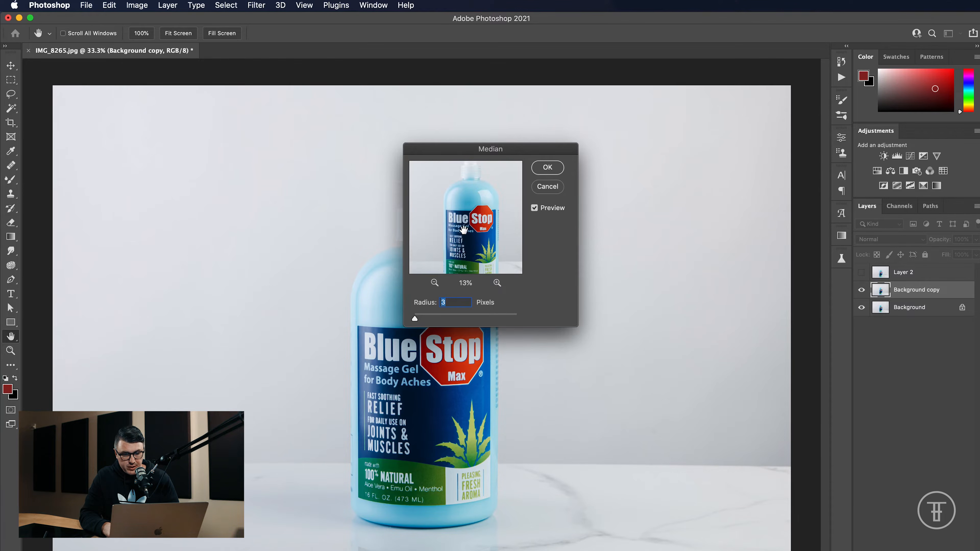
Step: Compare Median radii of 2, 4 and 3 pixels on the red Stop sign in the enlarged filter preview
{"action": "left_click", "coordinate": [497, 283]}
{"action": "left_click", "coordinate": [496, 283]}
{"action": "left_click", "coordinate": [497, 283]}
{"action": "left_click", "coordinate": [497, 282]}
{"action": "left_click", "coordinate": [497, 283]}
{"action": "left_click", "coordinate": [497, 282]}
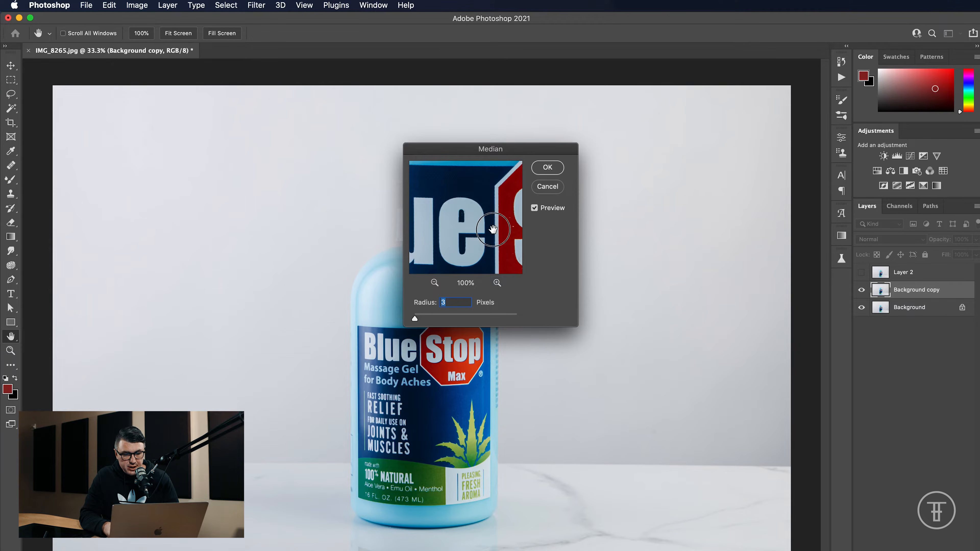
{"action": "left_click_drag", "start_coordinate": [457, 201], "coordinate": [430, 251]}
{"action": "left_click_drag", "start_coordinate": [478, 216], "coordinate": [450, 236]}
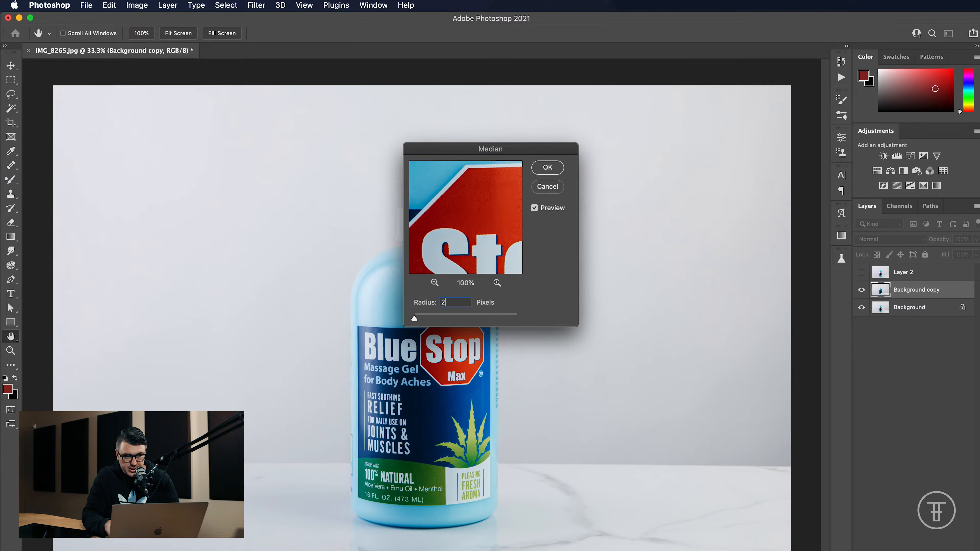
{"action": "left_click", "coordinate": [496, 282]}
{"action": "left_click", "coordinate": [497, 283]}
{"action": "key", "text": "BackSpace"}
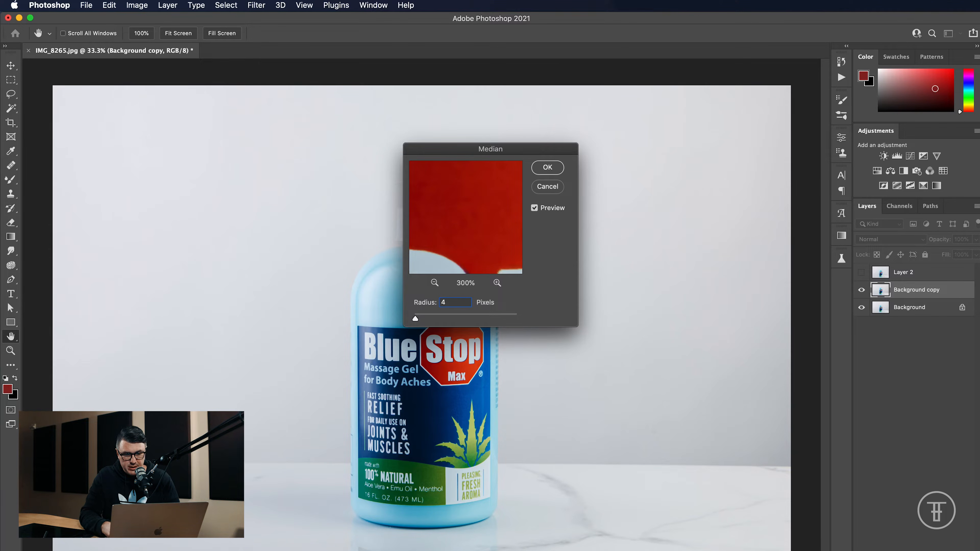
{"action": "left_click", "coordinate": [434, 283]}
{"action": "left_click", "coordinate": [434, 283]}
{"action": "type", "text": "3"}
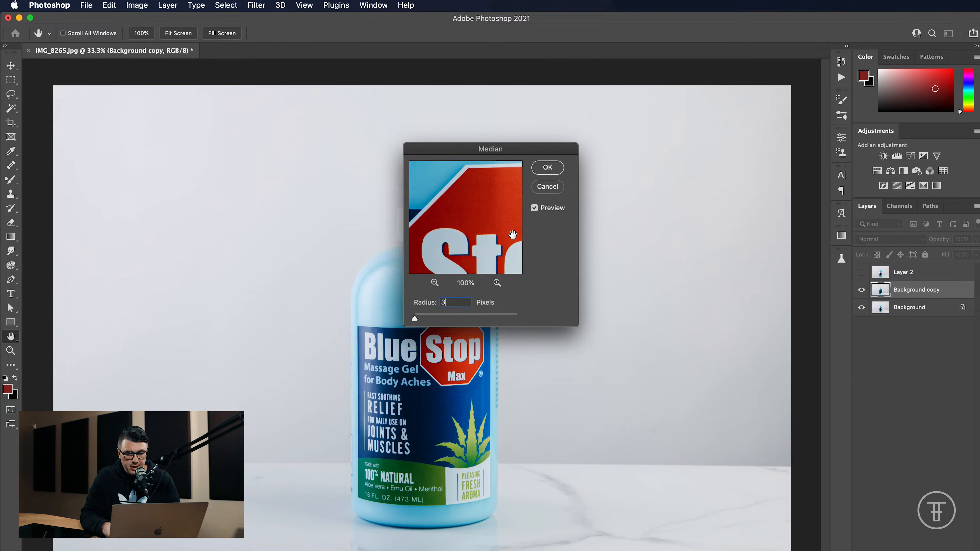
Step: Check the Median effect with the preview off and on, and apply it to Background copy at 3 pixels
{"action": "left_click", "coordinate": [534, 208]}
{"action": "left_click", "coordinate": [535, 209]}
{"action": "left_click", "coordinate": [547, 167]}
{"action": "key", "text": "s"}
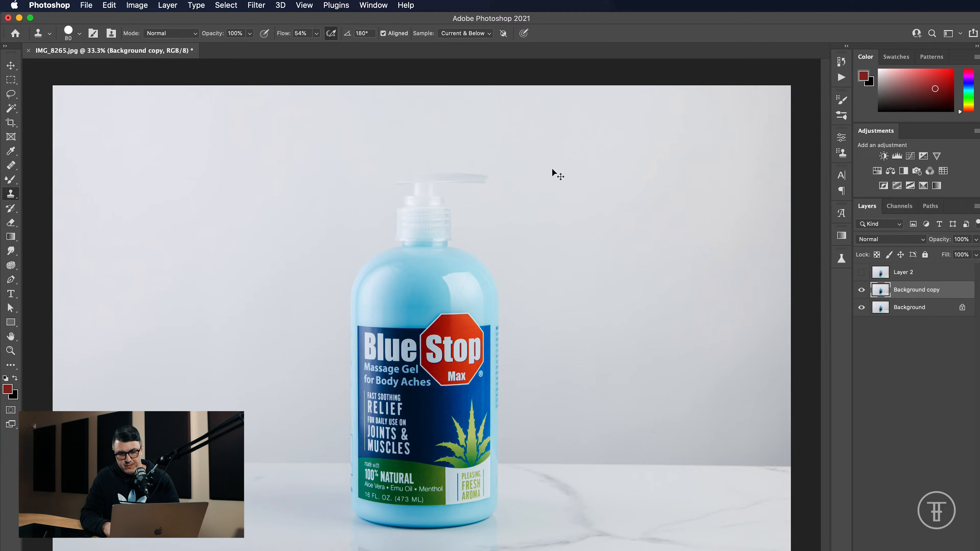
Step: Replace the filtered copy with a fresh duplicate of the Background layer and convert the duplicate to a smart object
{"action": "left_click", "coordinate": [908, 307]}
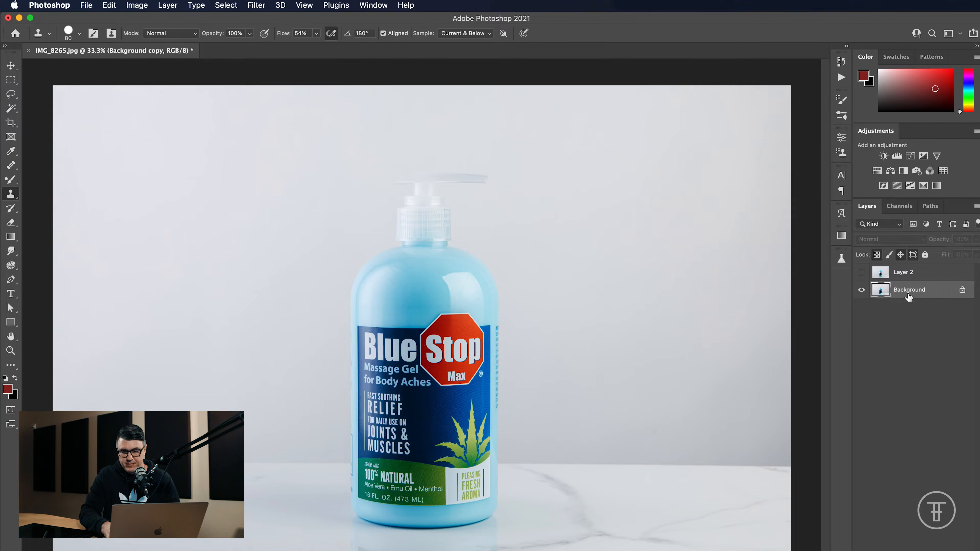
{"action": "left_click", "coordinate": [909, 290]}
{"action": "right_click", "coordinate": [908, 297]}
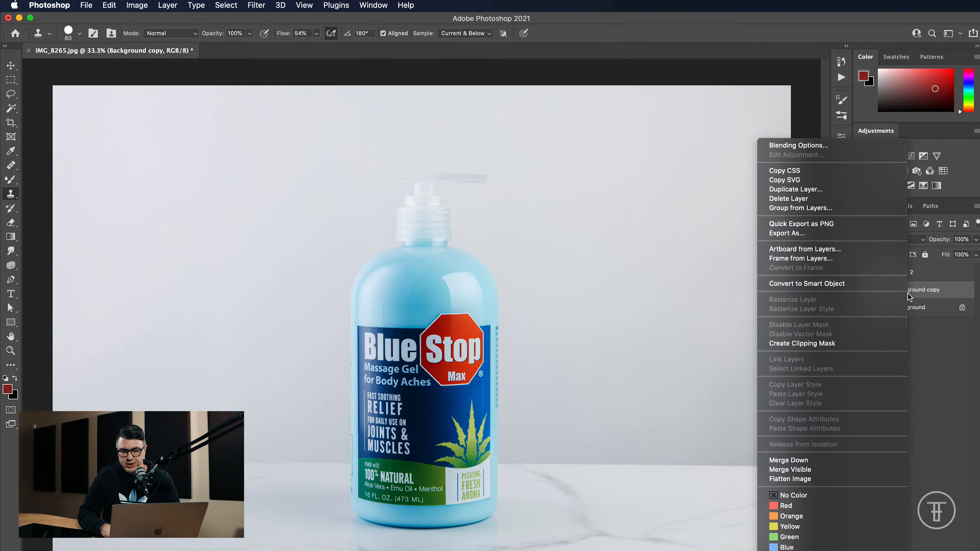
{"action": "left_click", "coordinate": [851, 283]}
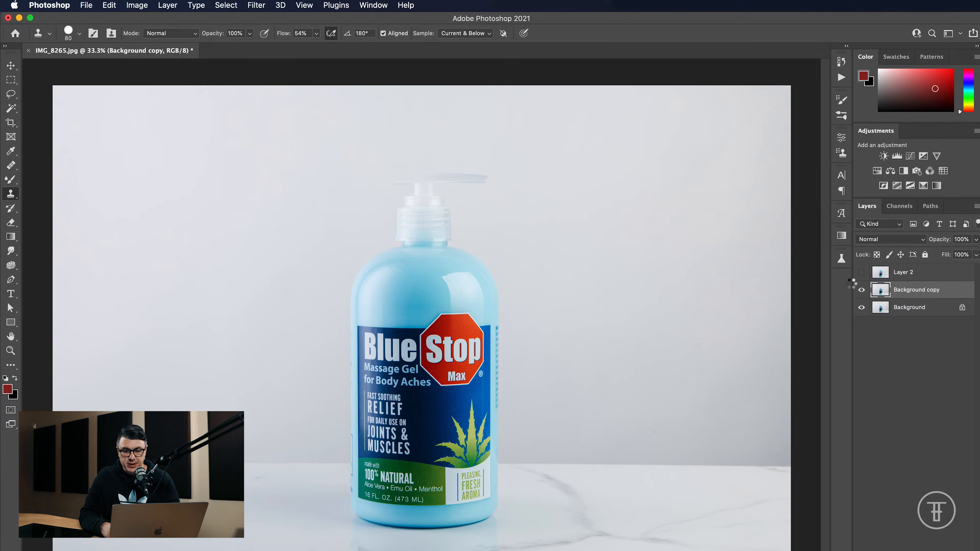
Step: Apply the Median filter with a 3-pixel radius twice as smart filters on the Background copy layer
{"action": "left_click", "coordinate": [259, 3]}
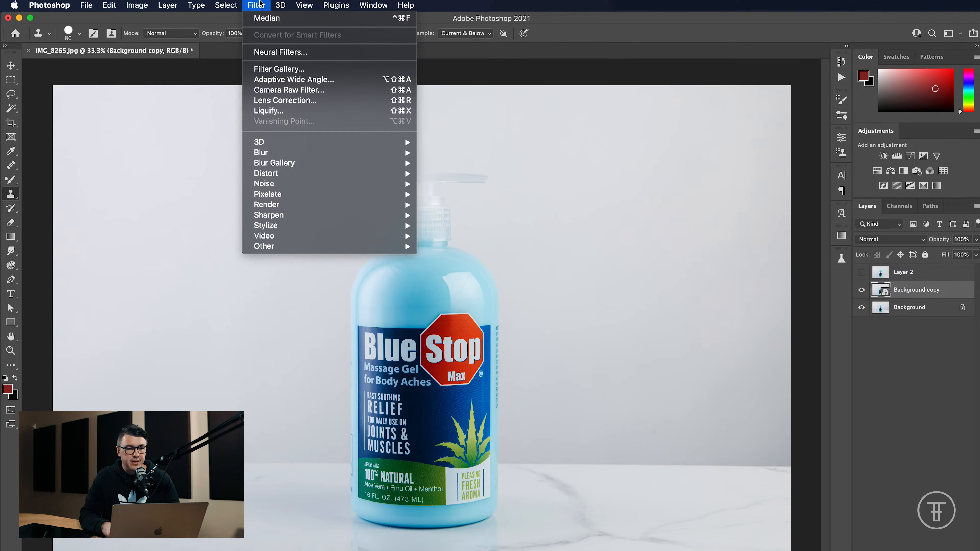
{"action": "left_click", "coordinate": [267, 18]}
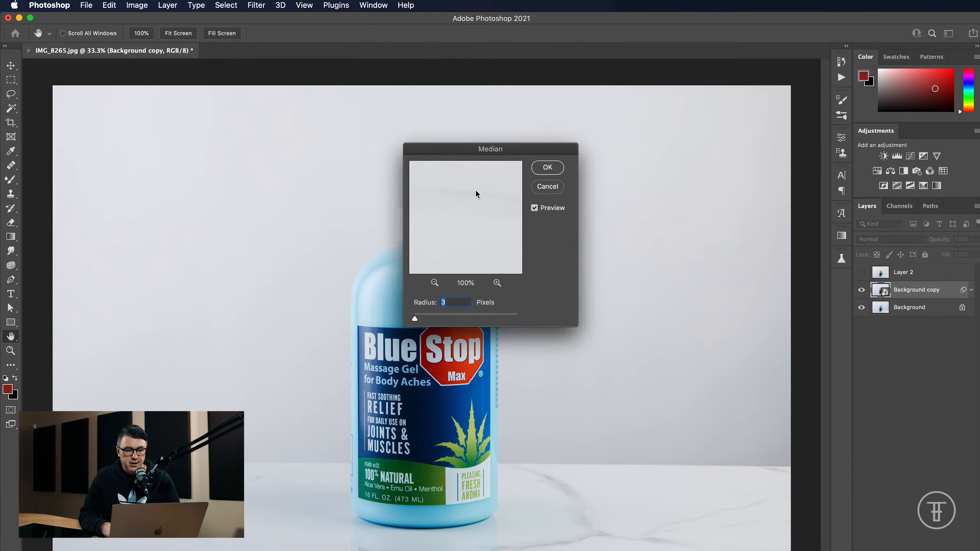
{"action": "left_click", "coordinate": [547, 167]}
{"action": "key", "text": "s"}
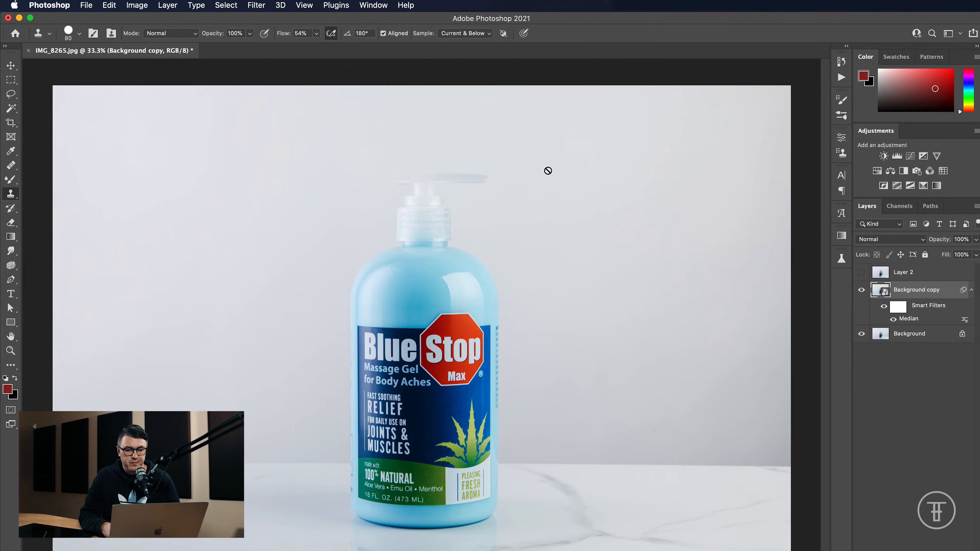
{"action": "left_click", "coordinate": [265, 6]}
{"action": "left_click", "coordinate": [272, 20]}
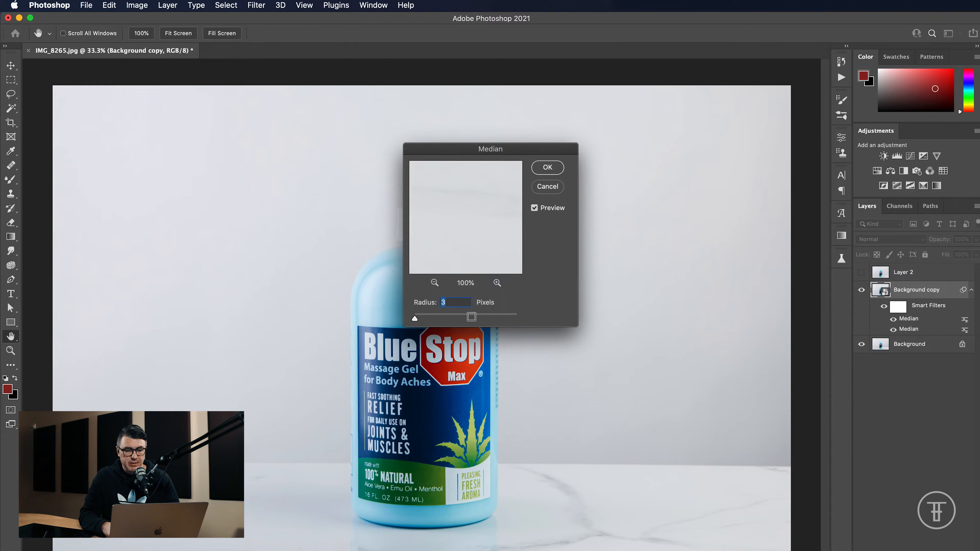
{"action": "left_click", "coordinate": [541, 168]}
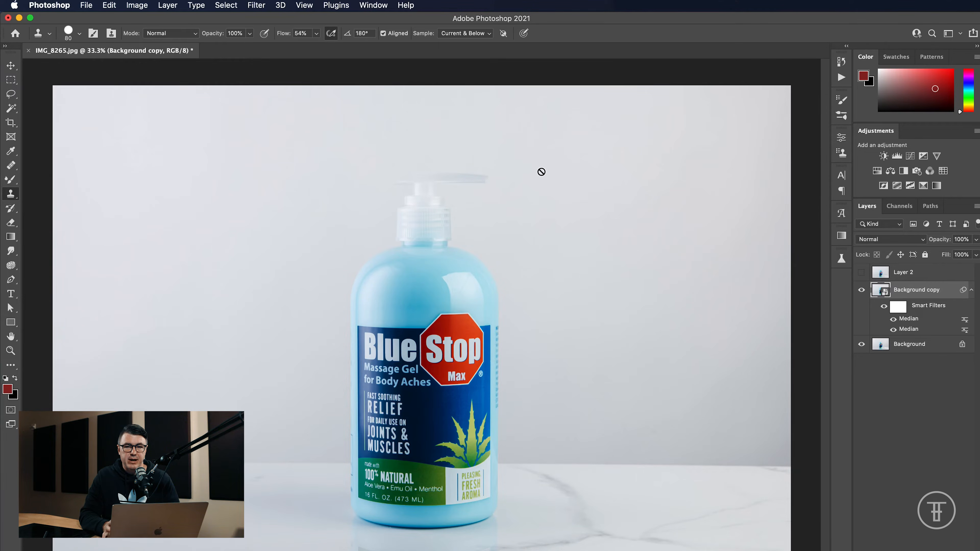
Step: Compare the bottle label close up with the Median-filtered Background copy layer hidden and shown
{"action": "key", "text": "super+equal"}
{"action": "key", "text": "super+equal"}
{"action": "key", "text": "super+equal"}
{"action": "key", "text": "super+equal"}
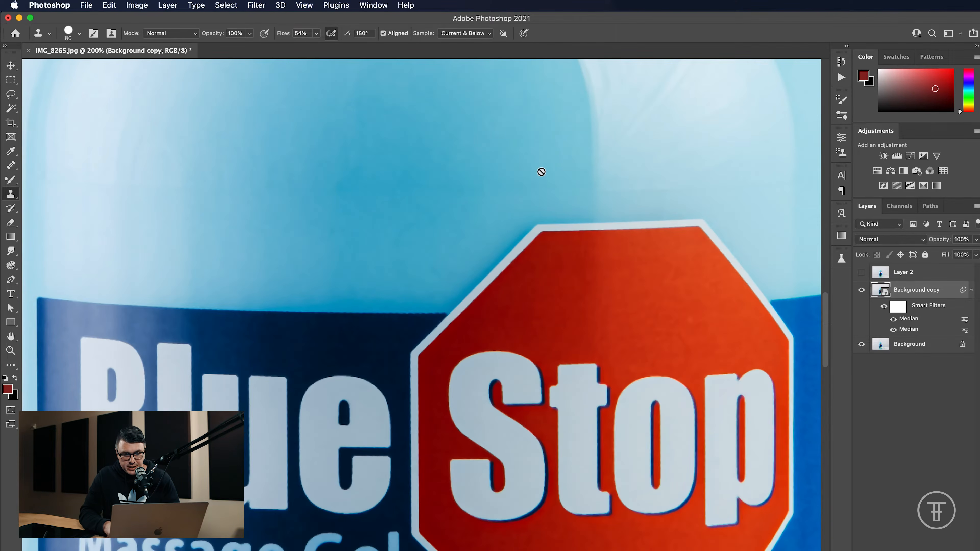
{"action": "left_click", "coordinate": [861, 290]}
{"action": "left_click", "coordinate": [861, 290]}
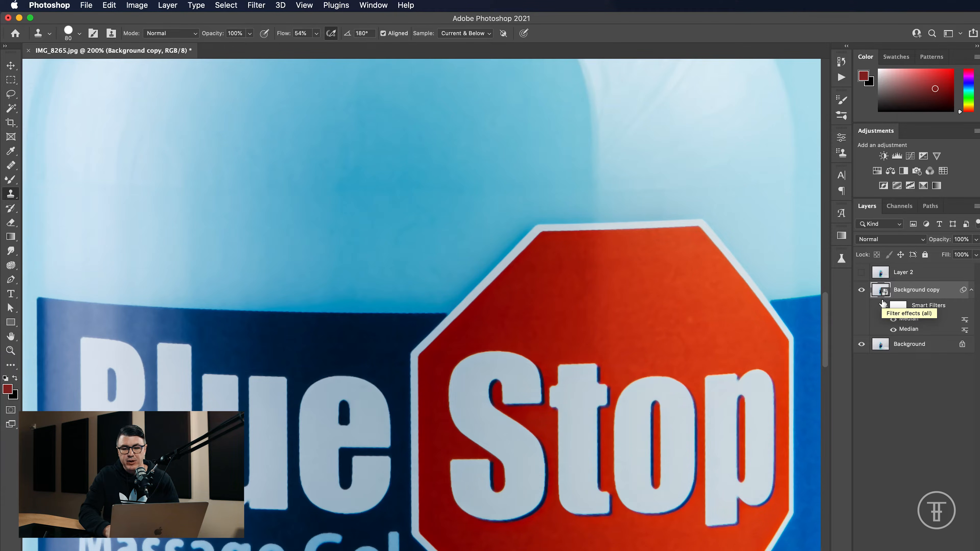
Step: Make a rasterized duplicate of the filtered Background copy layer and clip it to that smart object
{"action": "key", "text": "super+j"}
{"action": "right_click", "coordinate": [903, 292]}
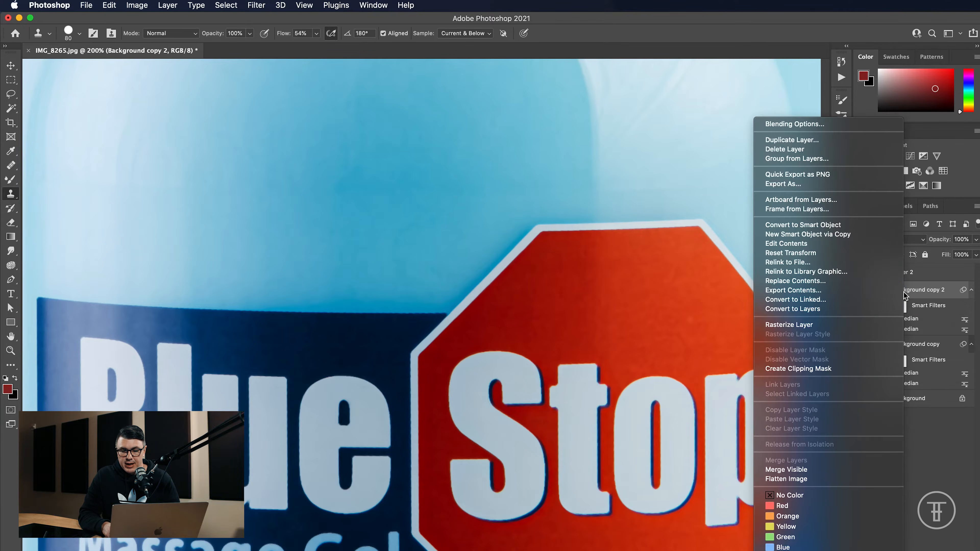
{"action": "left_click", "coordinate": [846, 326]}
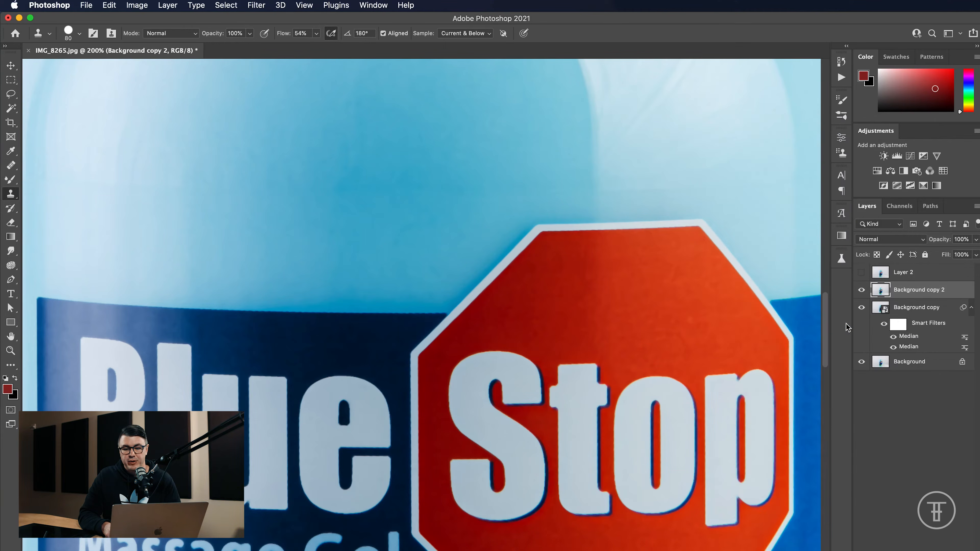
{"action": "left_click", "coordinate": [912, 296], "text": "alt"}
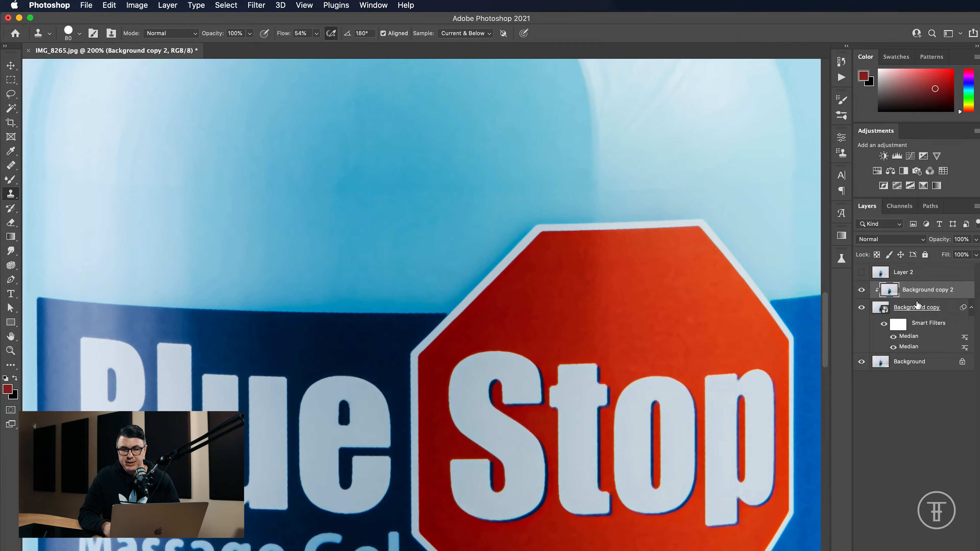
Step: Rename the smart object layer Color and the layer clipped to it Color EDIT
{"action": "key", "text": "super+minus"}
{"action": "key", "text": "super+minus"}
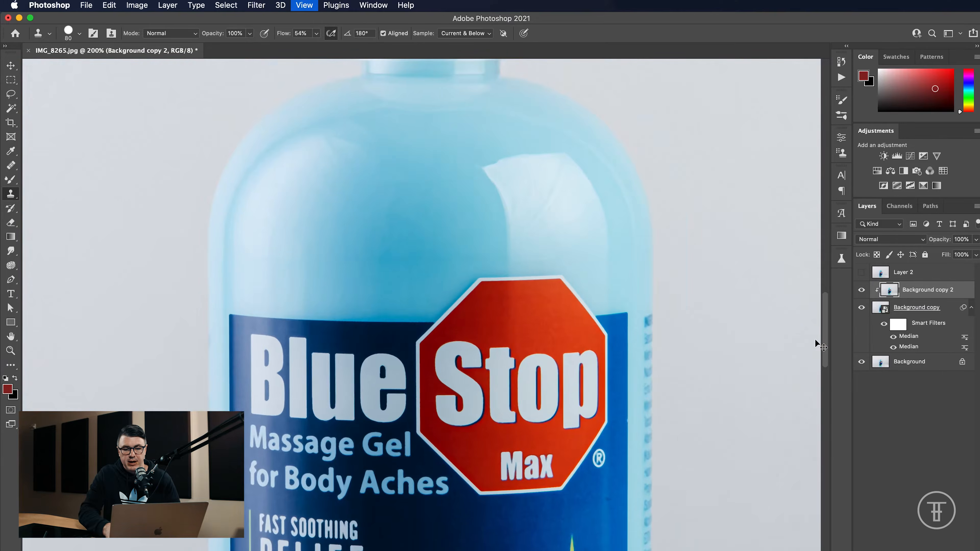
{"action": "left_click", "coordinate": [911, 365]}
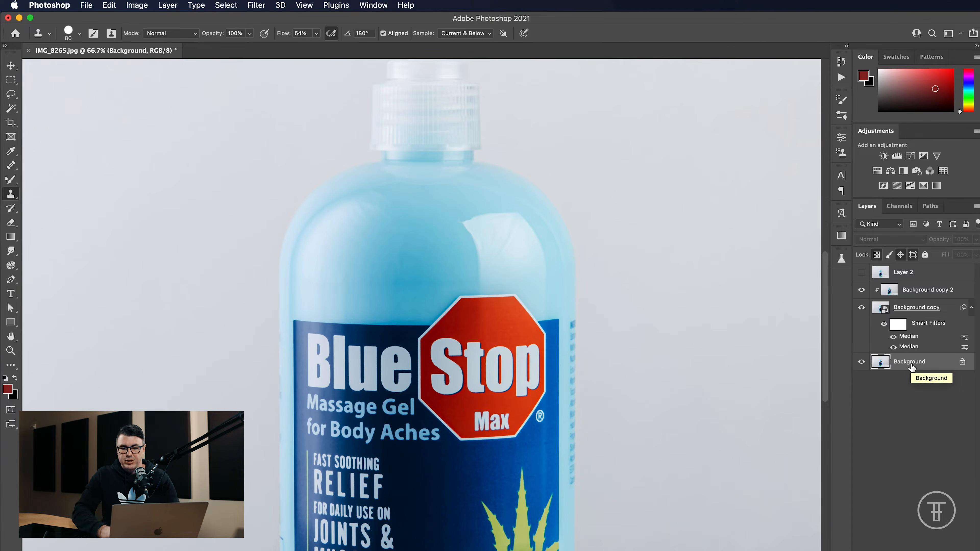
{"action": "double_click", "coordinate": [930, 308]}
{"action": "type", "text": "Color"}
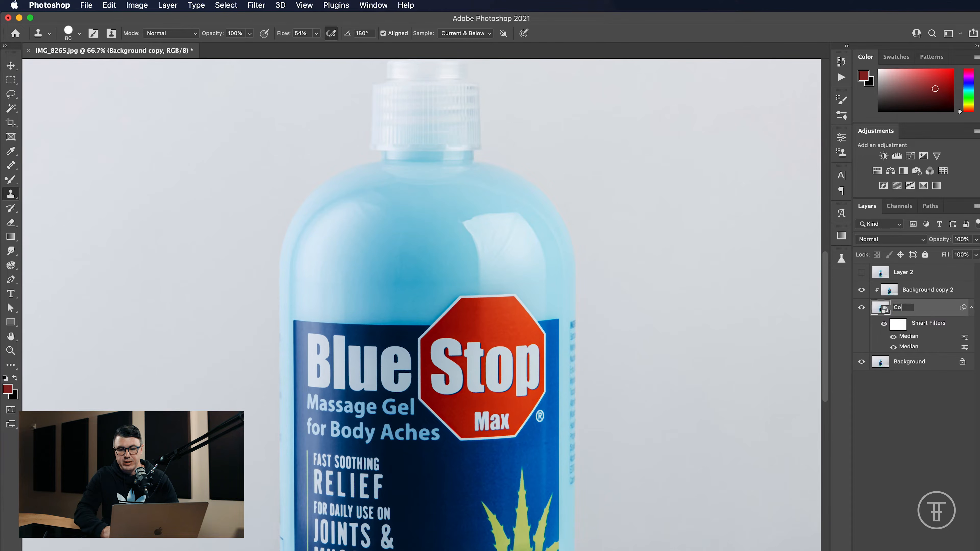
{"action": "key", "text": "Return"}
{"action": "double_click", "coordinate": [940, 290]}
{"action": "type", "text": "Color EDIT"}
{"action": "key", "text": "Return"}
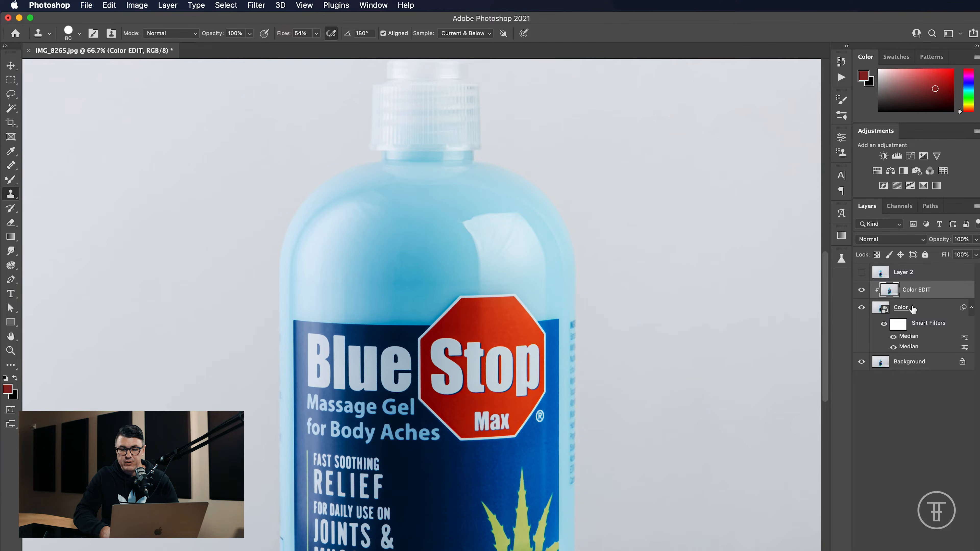
Step: Duplicate the Background layer, place the duplicate directly above Color EDIT and name it Texture
{"action": "left_click", "coordinate": [916, 363]}
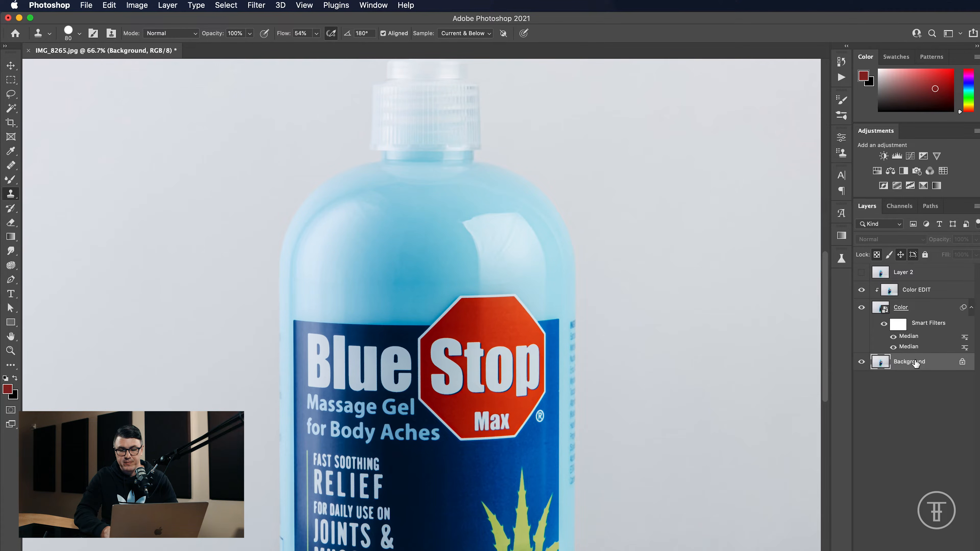
{"action": "key", "text": "super+j"}
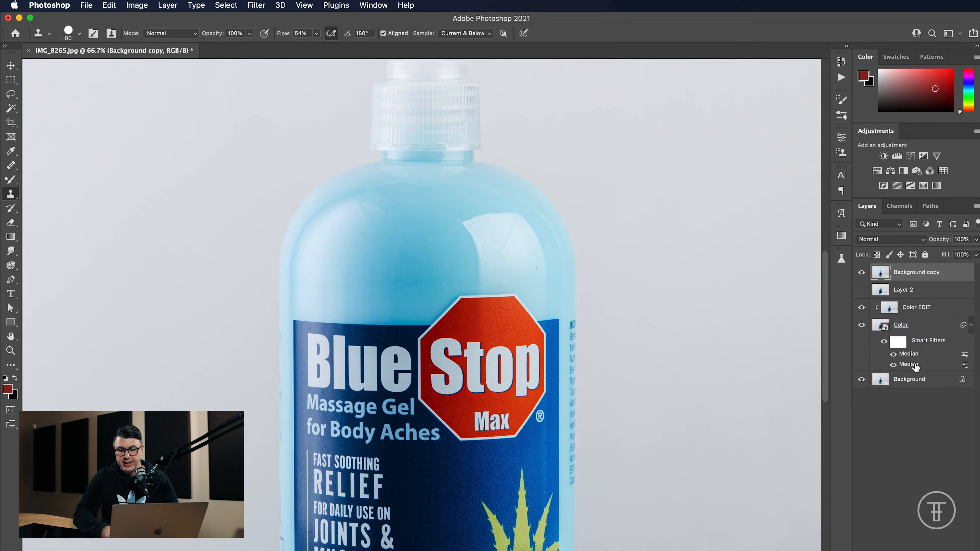
{"action": "key", "text": "super+bracketleft"}
{"action": "double_click", "coordinate": [904, 290]}
{"action": "type", "text": "Textu"}
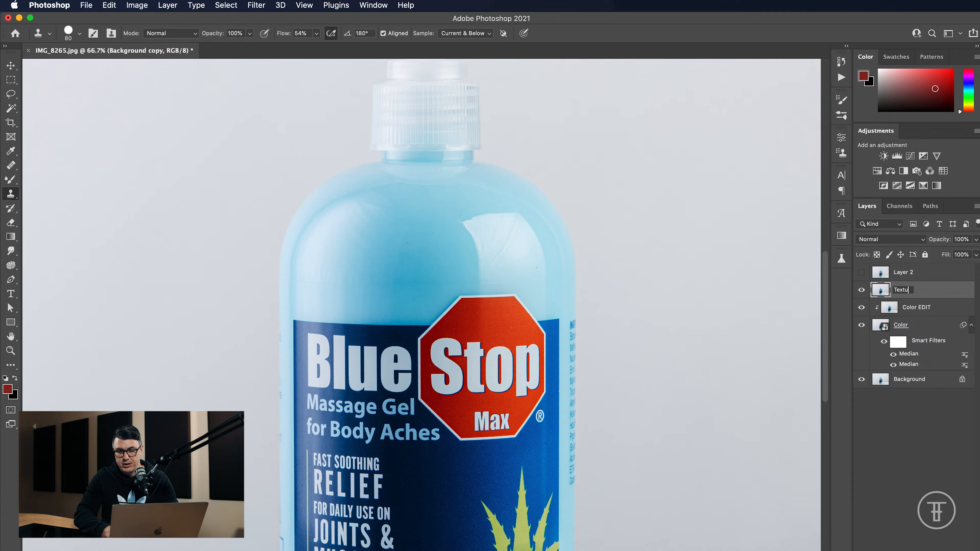
{"action": "key", "text": "Return"}
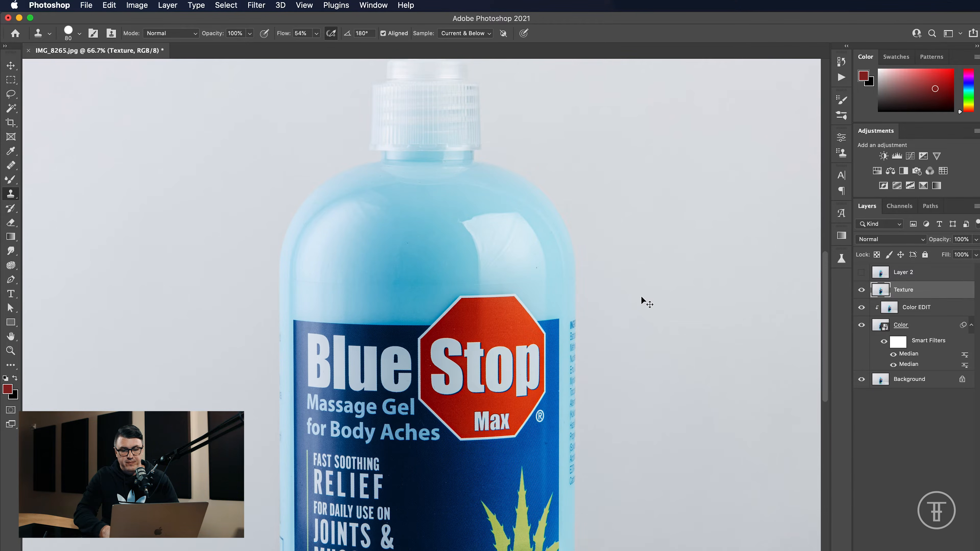
Step: Apply the Color EDIT layer to the Texture layer with Apply Image, using RGB, Subtract blending, 100% opacity, scale 2 and offset 128
{"action": "key", "text": "super+equal"}
{"action": "key", "text": "super+equal"}
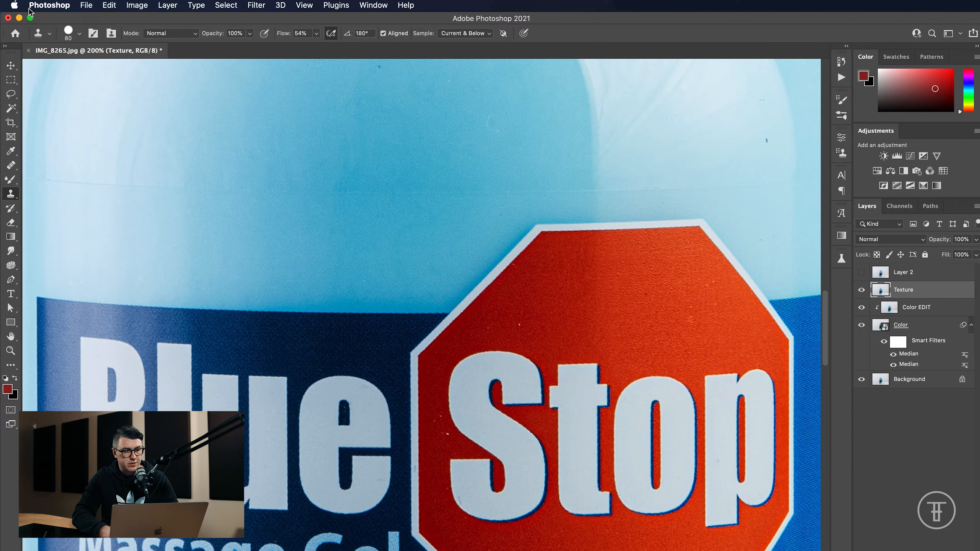
{"action": "left_click", "coordinate": [137, 6]}
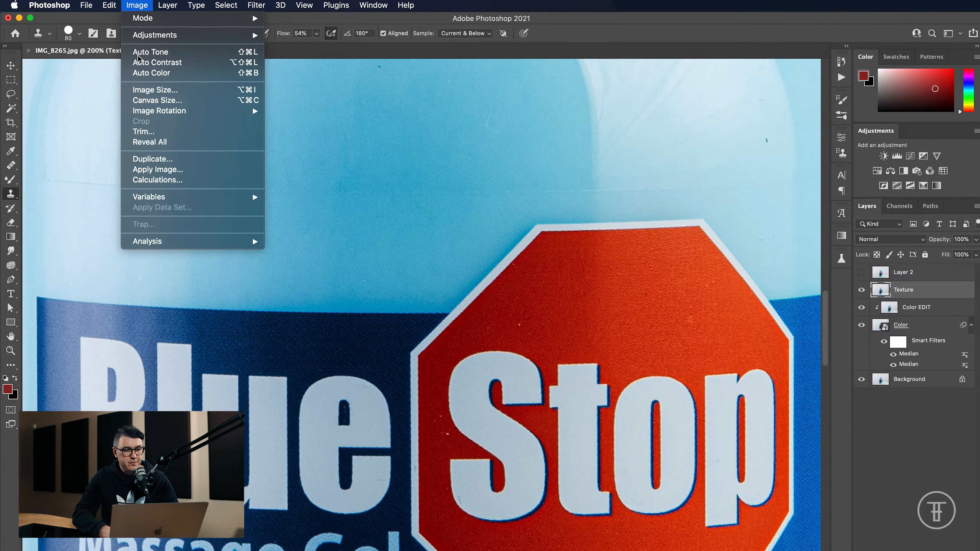
{"action": "left_click", "coordinate": [158, 170]}
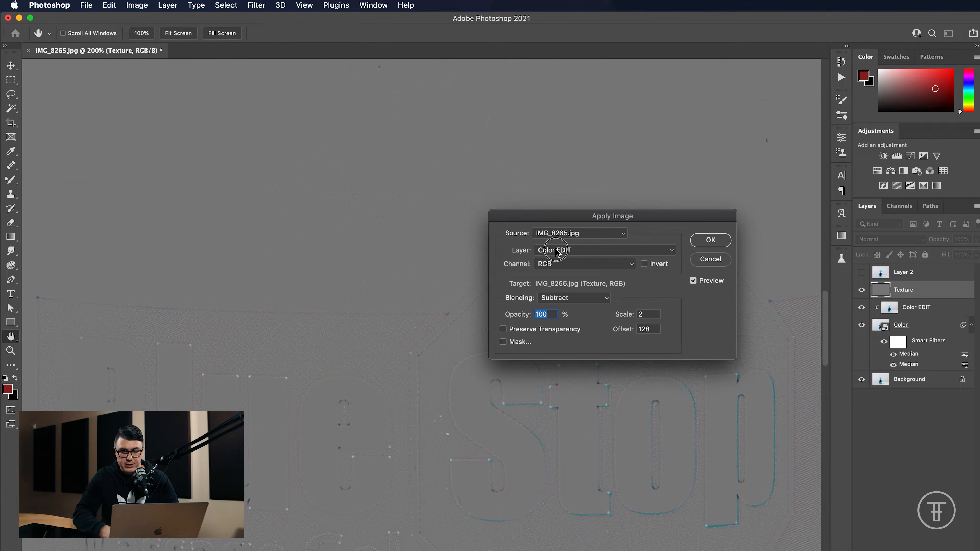
{"action": "left_click", "coordinate": [548, 251]}
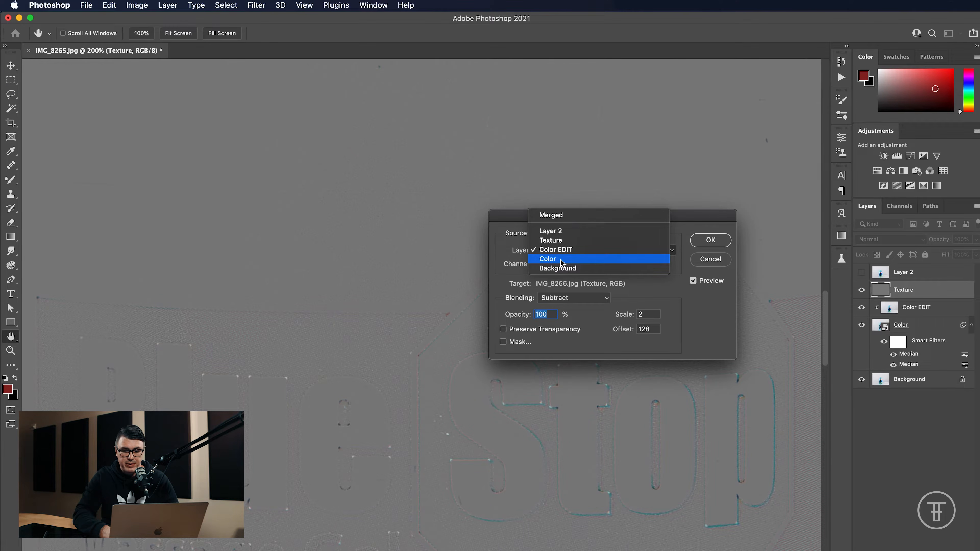
{"action": "left_click", "coordinate": [561, 250]}
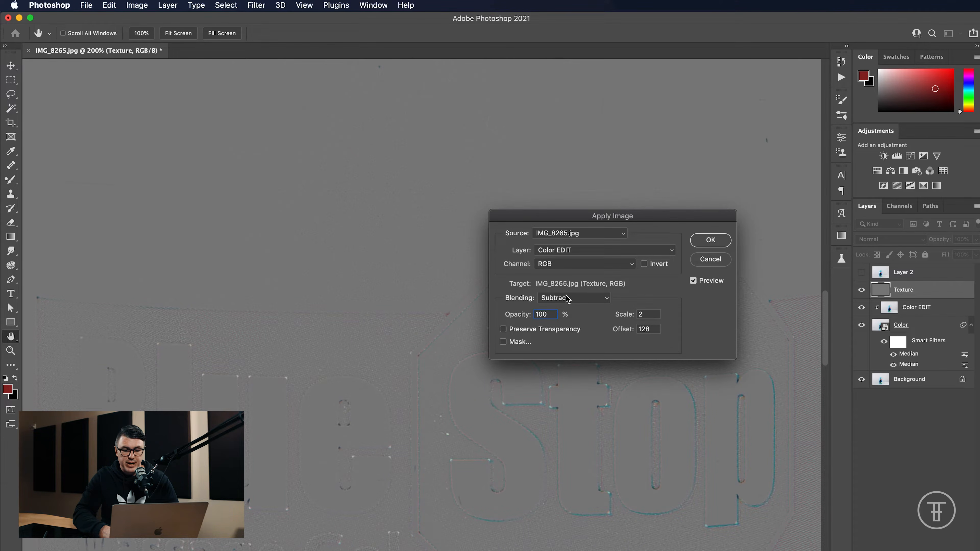
{"action": "double_click", "coordinate": [643, 314]}
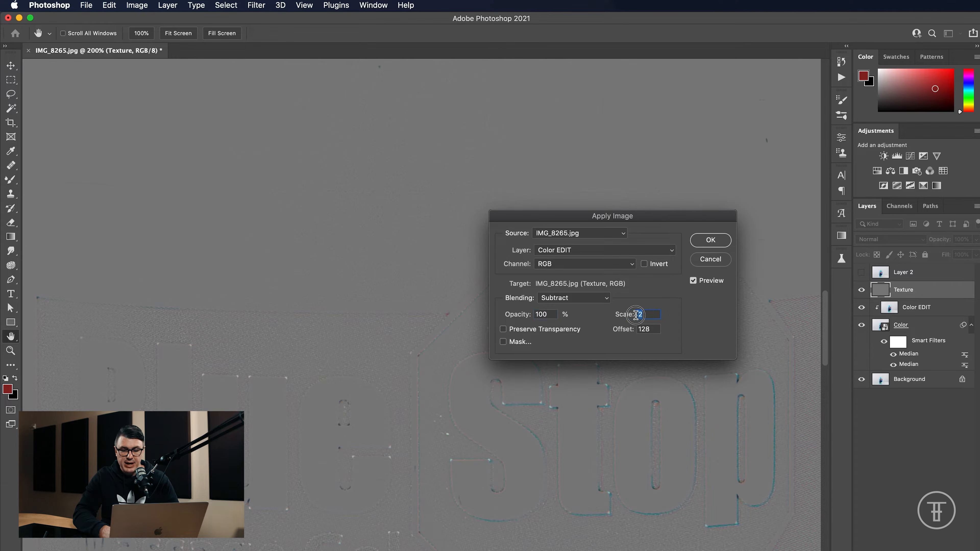
{"action": "key", "text": "Tab"}
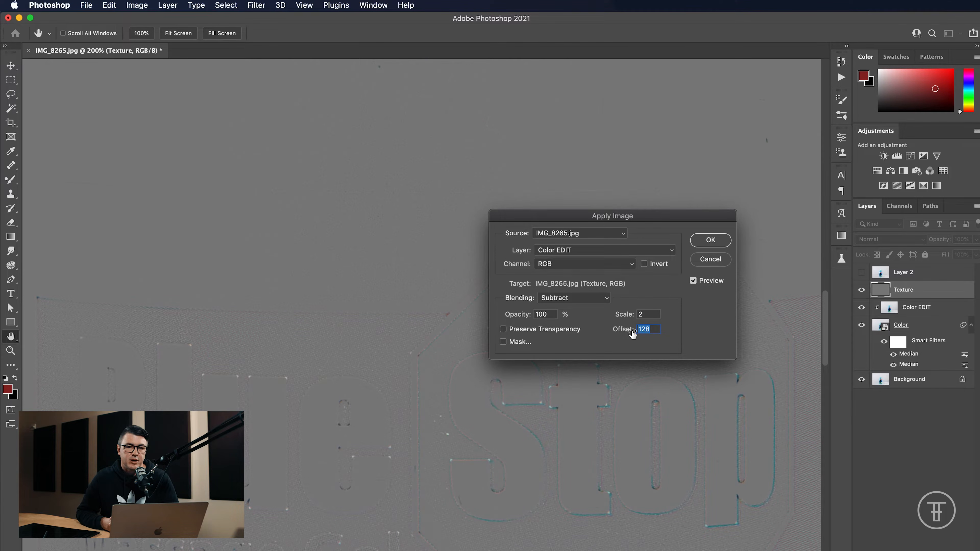
{"action": "left_click", "coordinate": [711, 240]}
Step: Set the blend mode of the Texture layer to Linear Light
{"action": "key", "text": "super+minus"}
{"action": "key", "text": "super+minus"}
{"action": "key", "text": "super+minus"}
{"action": "key", "text": "super+minus"}
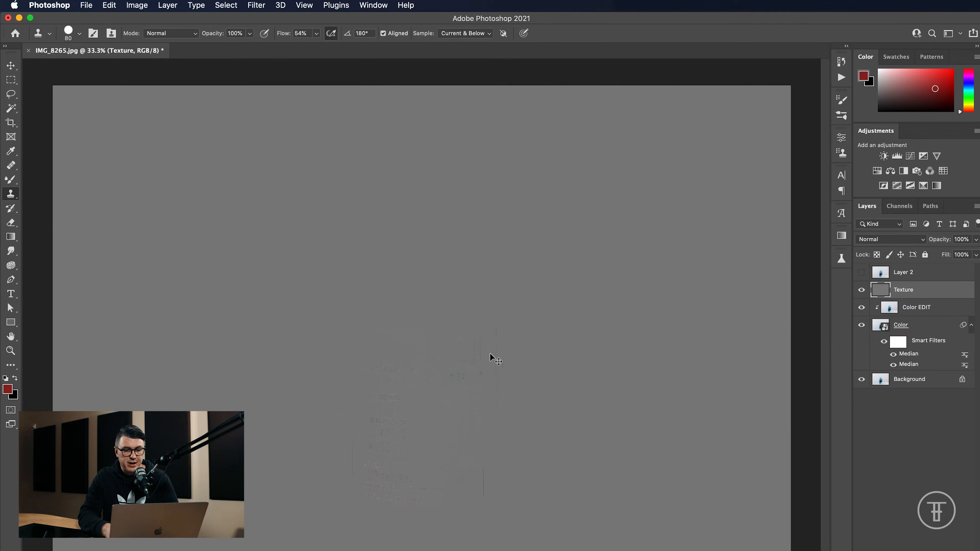
{"action": "key", "text": "super+plus"}
{"action": "key", "text": "super+plus"}
{"action": "key", "text": "super+plus"}
{"action": "key", "text": "super+plus"}
{"action": "key", "text": "super+plus"}
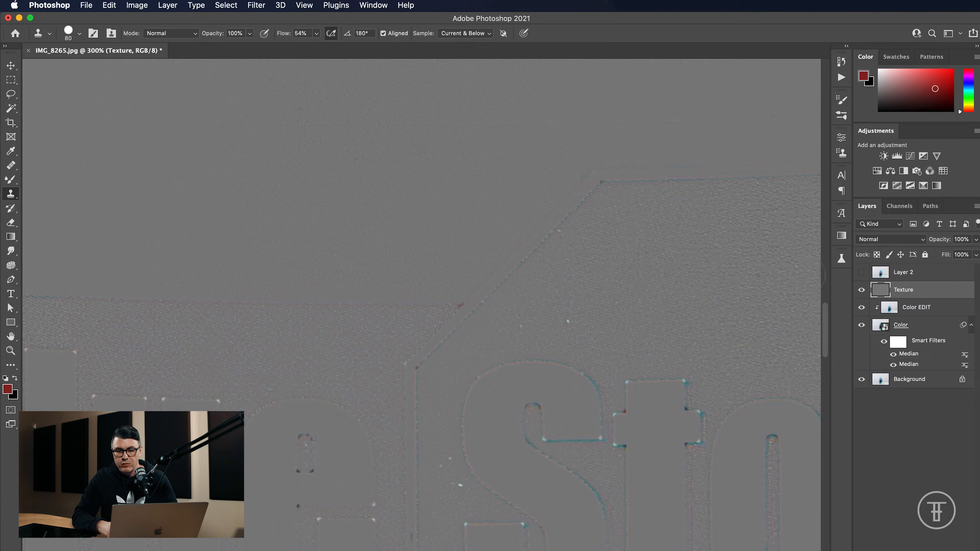
{"action": "left_click", "coordinate": [890, 240]}
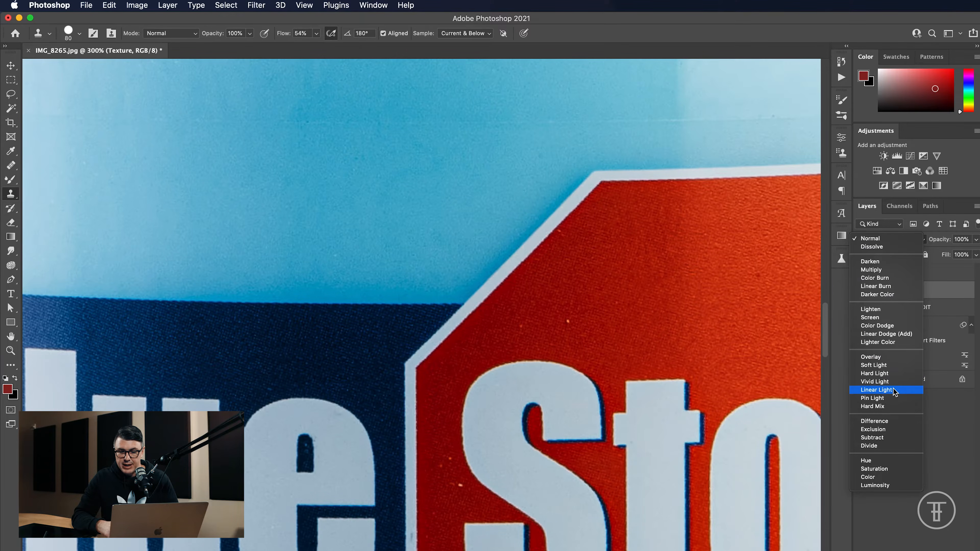
{"action": "left_click", "coordinate": [894, 391]}
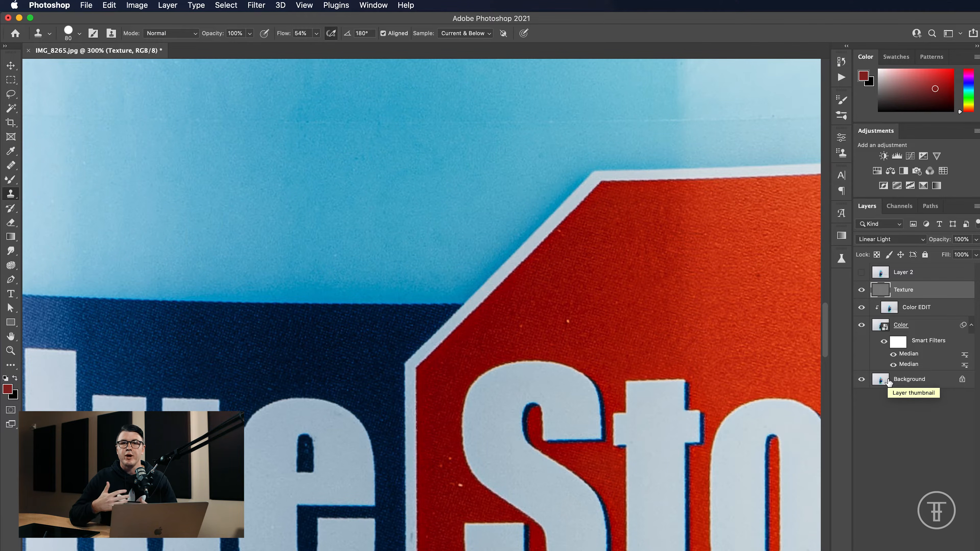
Step: Compare the bottle with the Texture, Color EDIT and Color layers hidden and shown
{"action": "left_click", "coordinate": [862, 294]}
{"action": "left_click_drag", "start_coordinate": [863, 302], "coordinate": [862, 326]}
{"action": "key", "text": "super+1"}
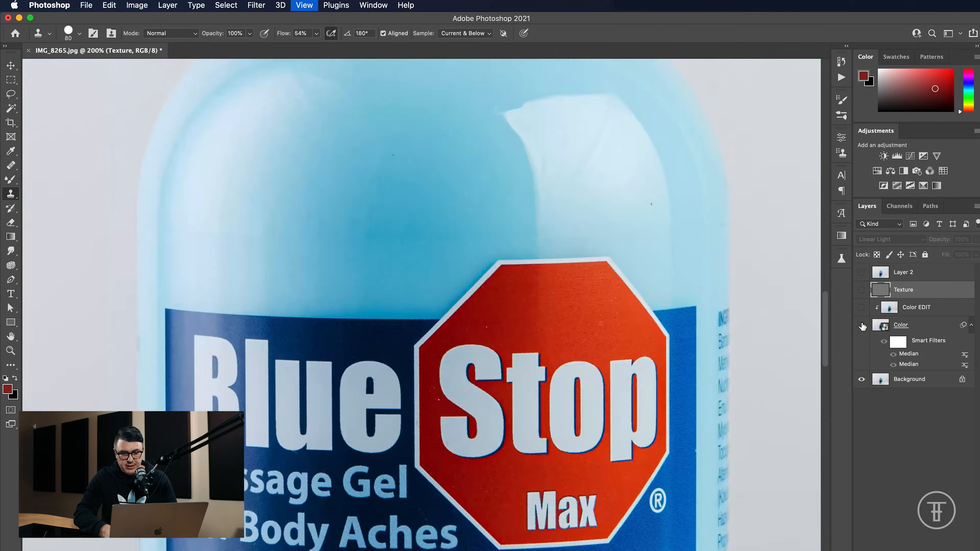
{"action": "left_click", "coordinate": [861, 290]}
{"action": "left_click_drag", "start_coordinate": [862, 293], "coordinate": [862, 326]}
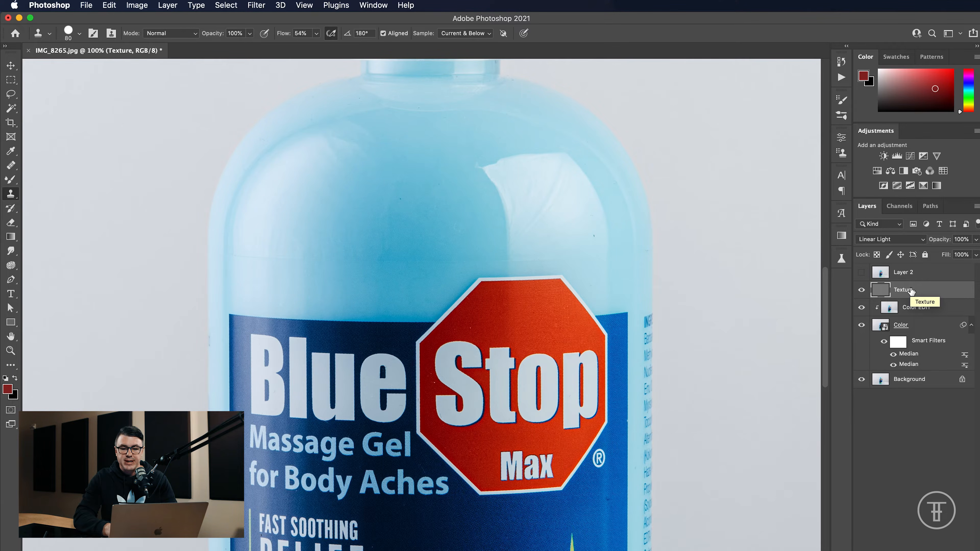
Step: Duplicate the Texture layer, clip the duplicate to Texture and set its blend mode to Normal
{"action": "key", "text": "super+j"}
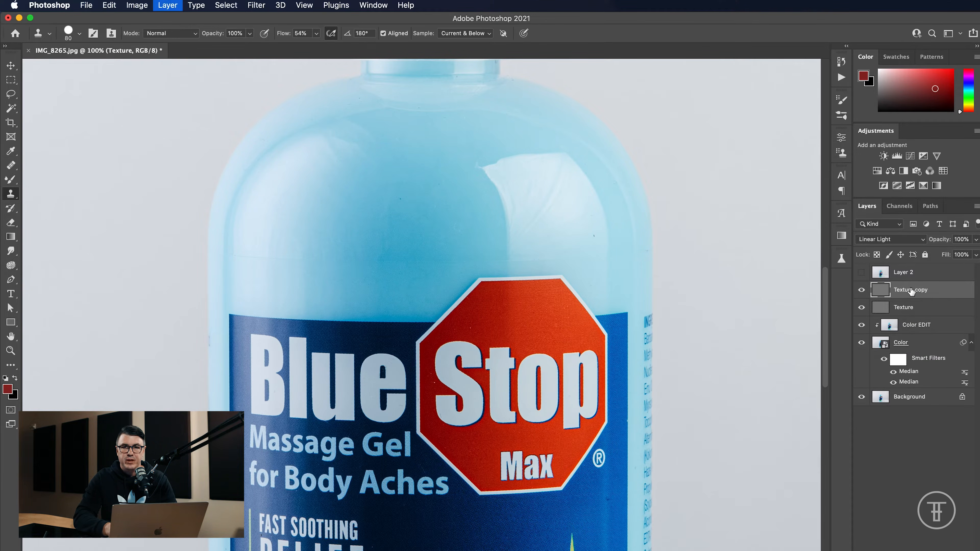
{"action": "left_click_drag", "start_coordinate": [914, 300], "coordinate": [915, 298]}
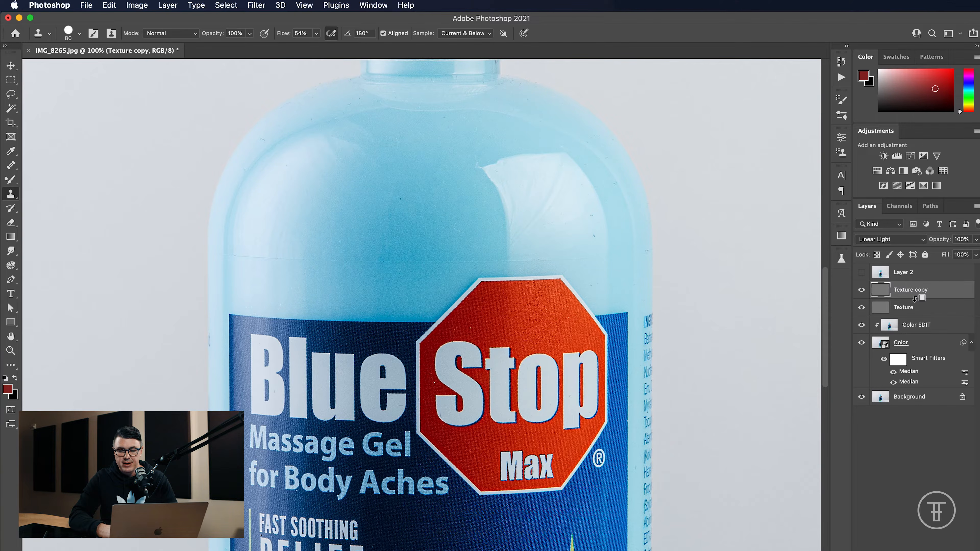
{"action": "left_click", "coordinate": [914, 298], "text": "alt"}
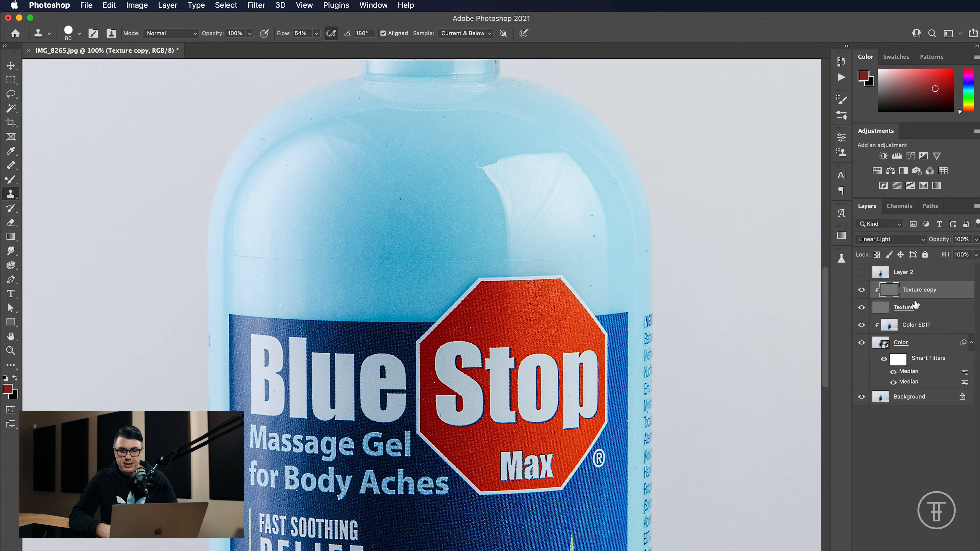
{"action": "left_click", "coordinate": [895, 240]}
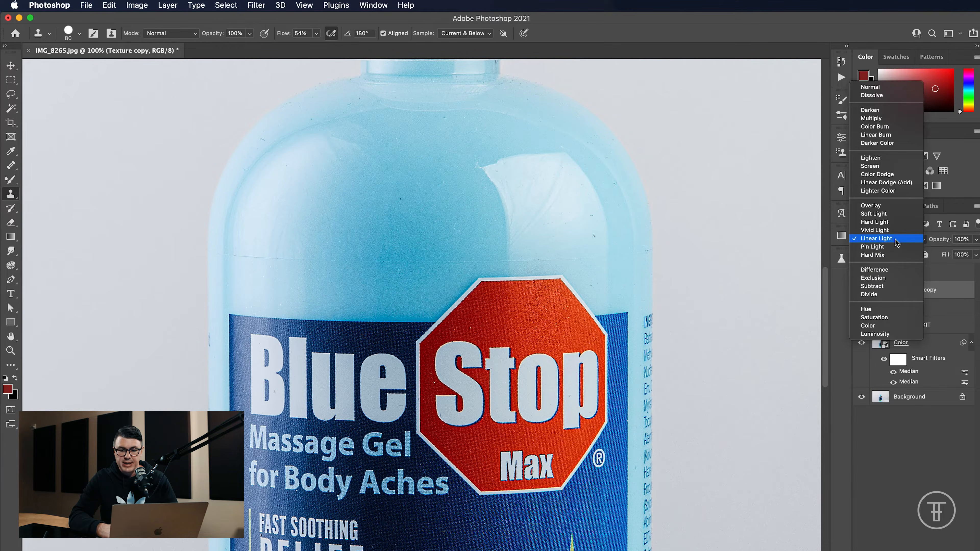
{"action": "left_click", "coordinate": [880, 88]}
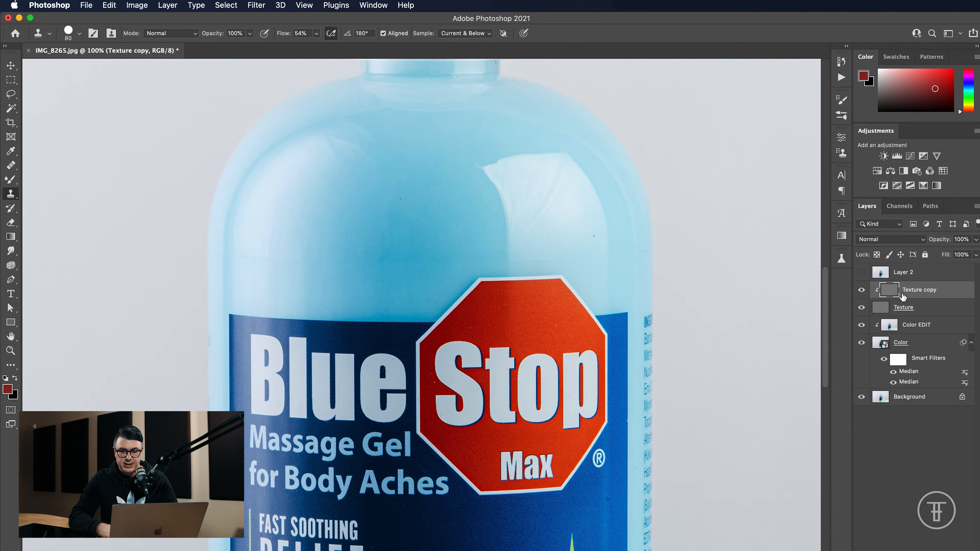
Step: Release the Texture copy layer from its clipping mask and inspect its detail close up around the label
{"action": "left_click", "coordinate": [912, 297], "text": "alt"}
{"action": "key", "text": "super+equal"}
{"action": "key", "text": "super+equal"}
{"action": "key", "text": "super+equal"}
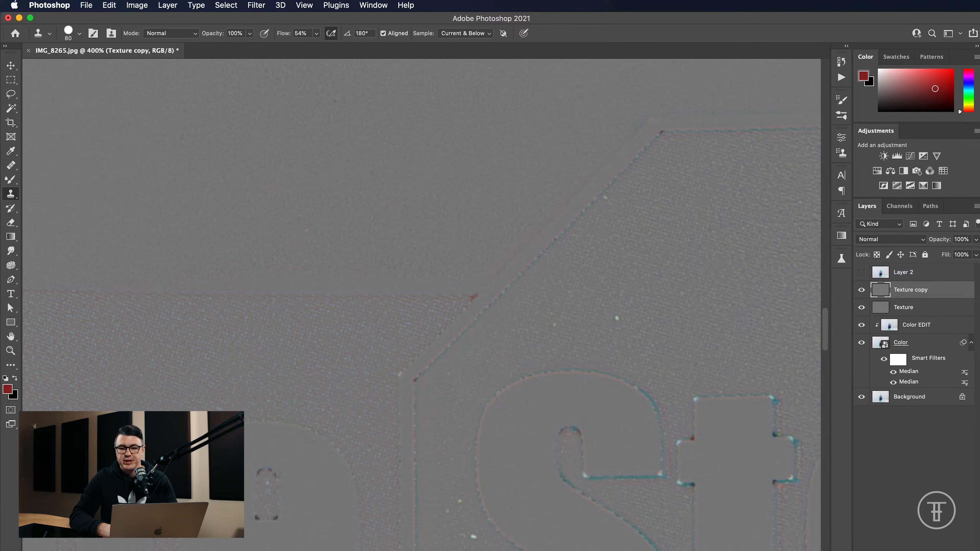
{"action": "left_click", "coordinate": [917, 328]}
{"action": "left_click", "coordinate": [917, 292]}
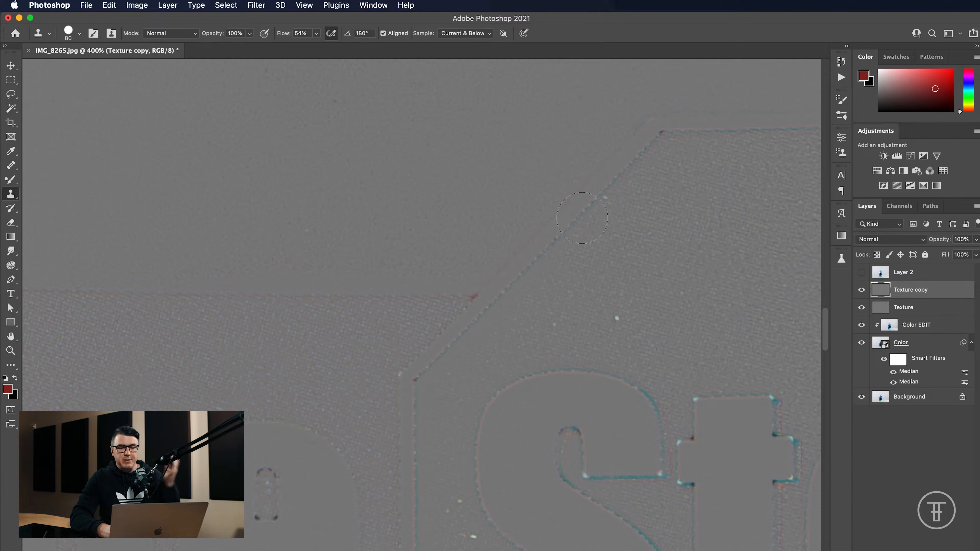
Step: Add a Curves adjustment layer above Texture copy and place five evenly spread points along its diagonal
{"action": "scroll", "coordinate": [400, 240], "scroll_direction": "up", "scroll_amount": 5}
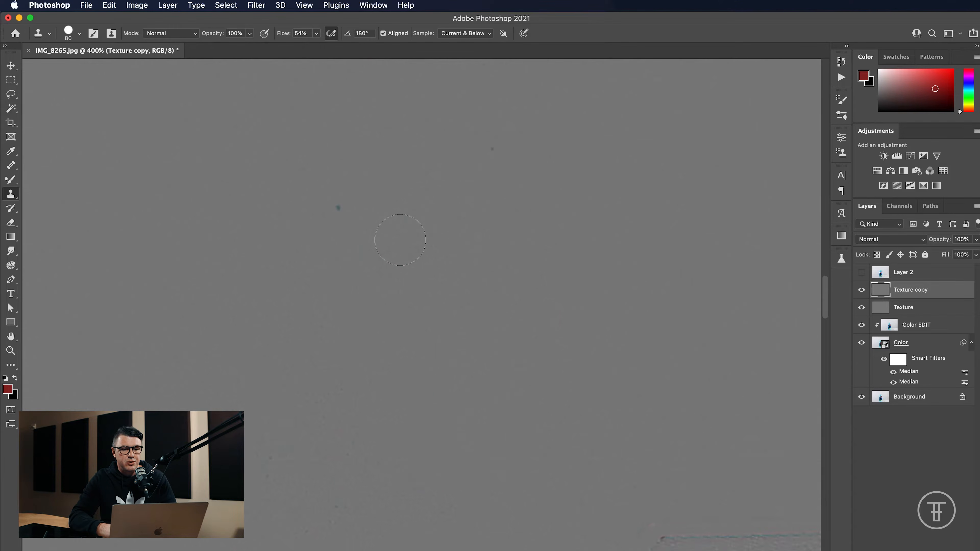
{"action": "left_click", "coordinate": [909, 155]}
{"action": "left_click", "coordinate": [723, 284]}
{"action": "left_click", "coordinate": [738, 271]}
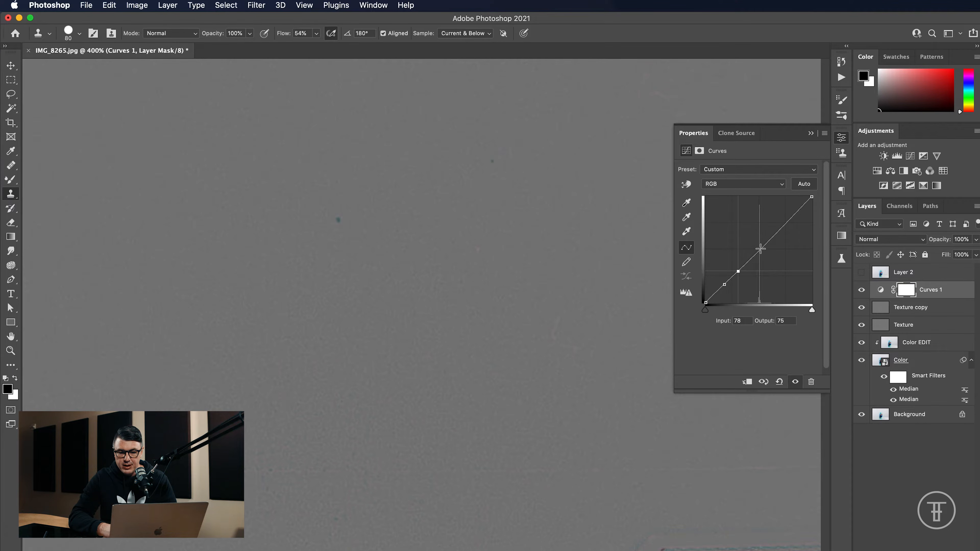
{"action": "left_click", "coordinate": [779, 231]}
{"action": "left_click", "coordinate": [794, 216]}
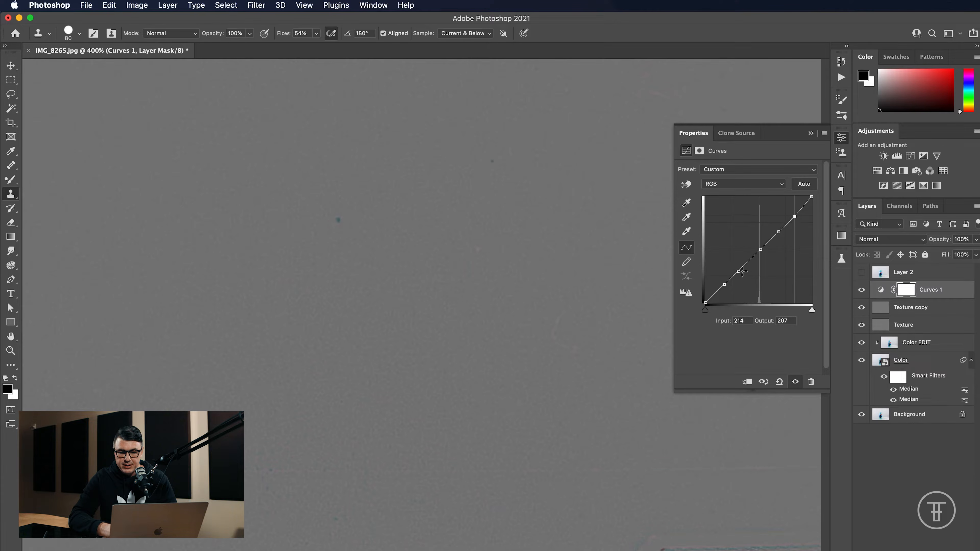
Step: Shape the curve into alternating full-height peaks and valleys to exaggerate the texture, with the middle peak at input 133, output 251
{"action": "left_click_drag", "start_coordinate": [724, 285], "coordinate": [721, 197]}
{"action": "left_click_drag", "start_coordinate": [738, 272], "coordinate": [740, 300]}
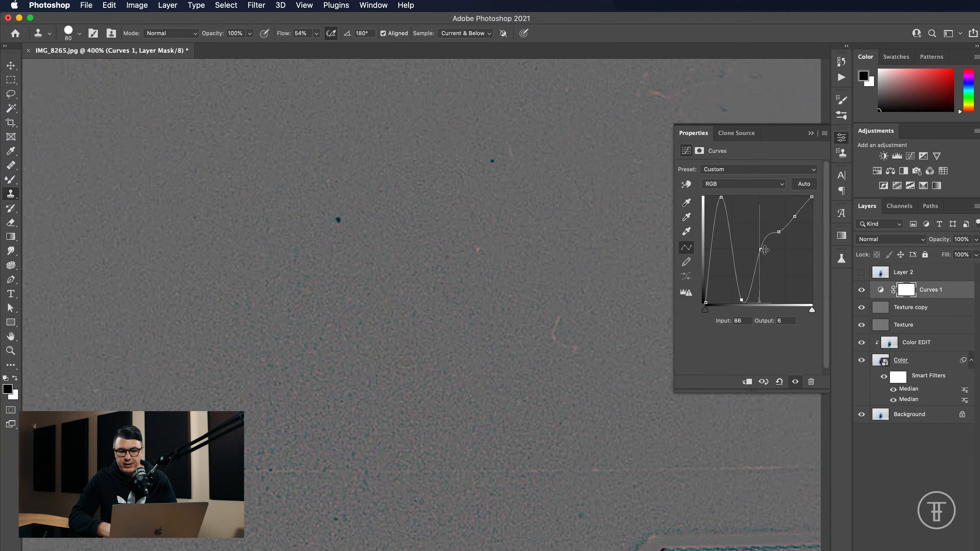
{"action": "left_click_drag", "start_coordinate": [761, 250], "coordinate": [759, 198]}
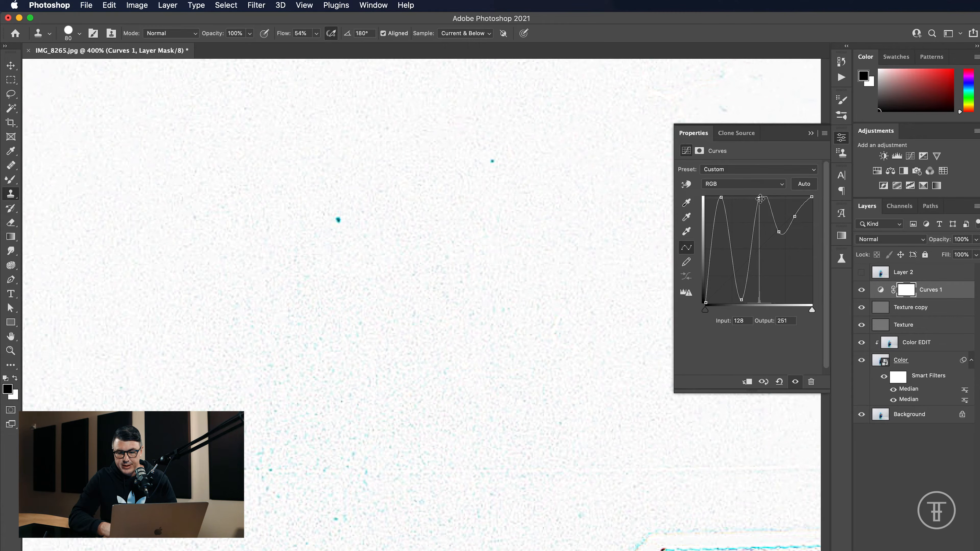
{"action": "left_click_drag", "start_coordinate": [778, 235], "coordinate": [774, 298]}
{"action": "left_click_drag", "start_coordinate": [793, 217], "coordinate": [809, 303]}
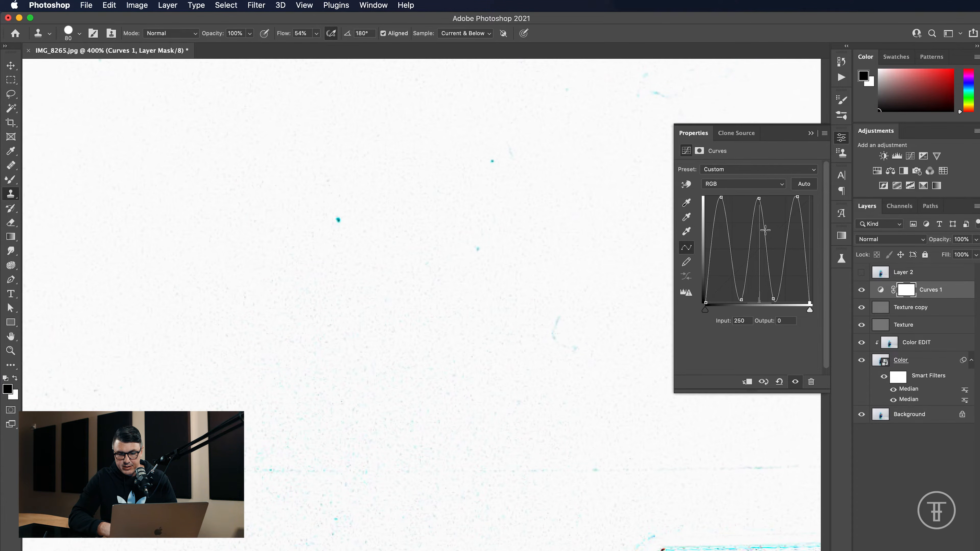
{"action": "left_click_drag", "start_coordinate": [759, 201], "coordinate": [761, 198]}
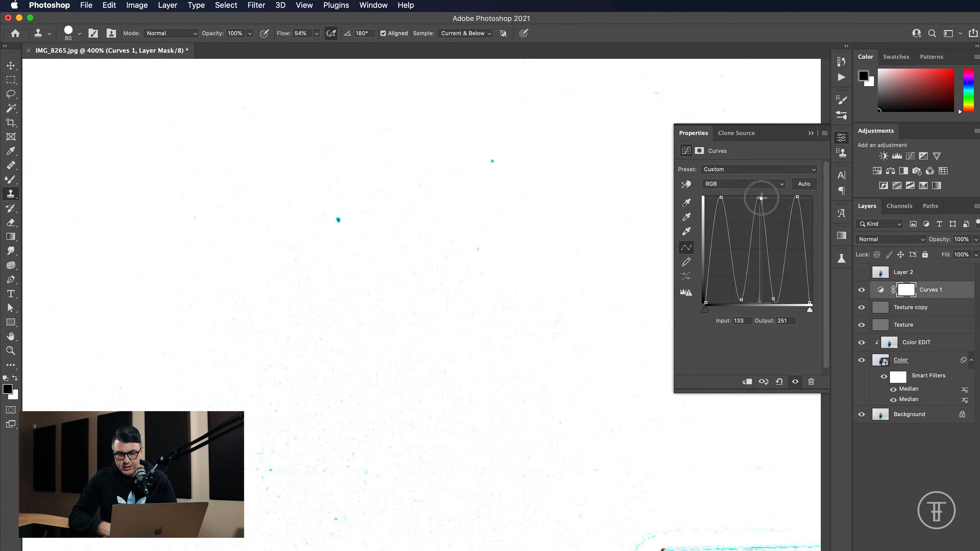
Step: Steepen the curve's first drop by moving the first peak to about input 63, output 247 and the first valley to input 70, output 3
{"action": "key", "text": "super+minus"}
{"action": "key", "text": "super+minus"}
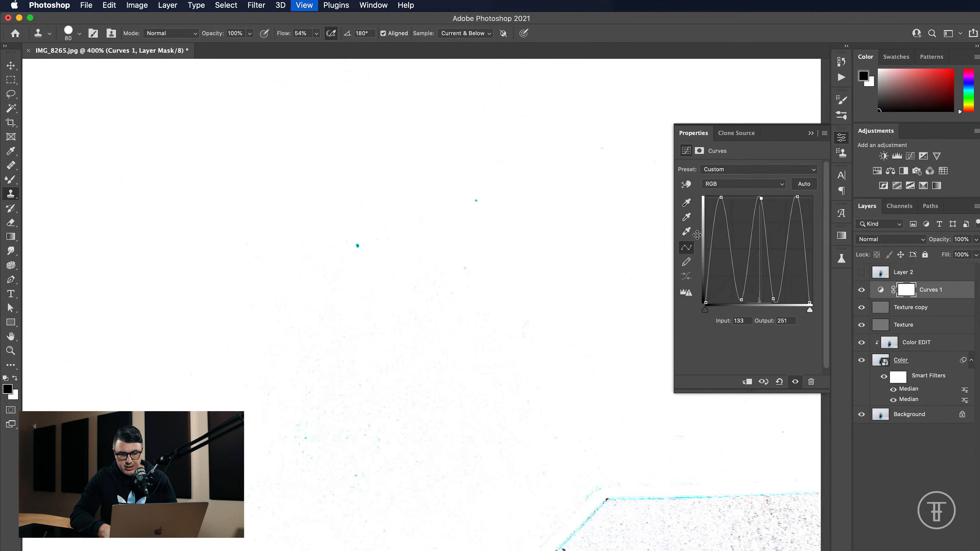
{"action": "left_click_drag", "start_coordinate": [720, 197], "coordinate": [737, 200]}
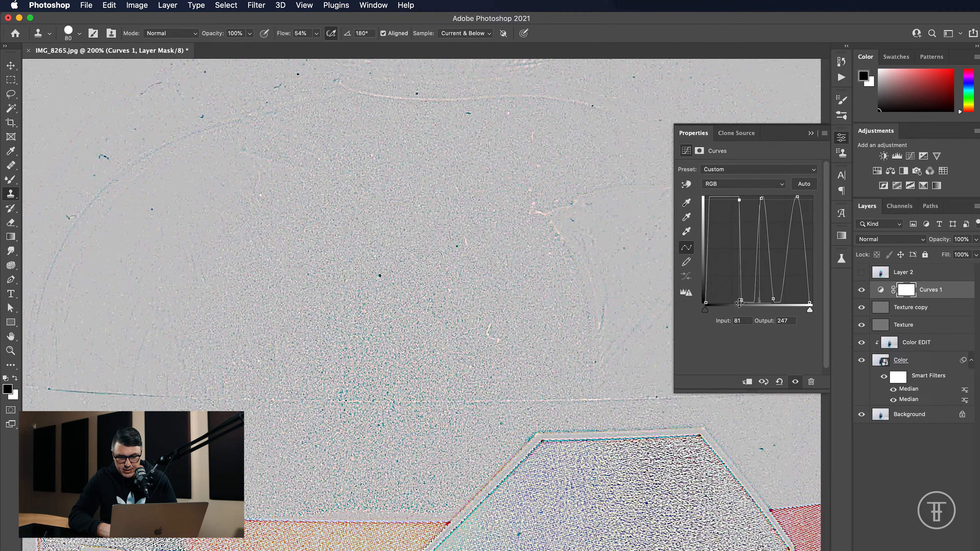
{"action": "left_click_drag", "start_coordinate": [741, 300], "coordinate": [740, 302]}
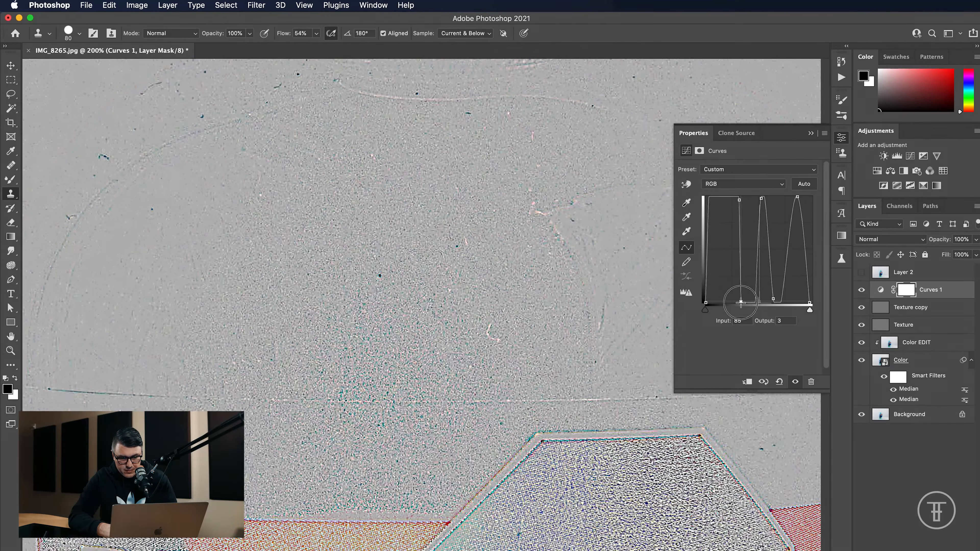
{"action": "left_click_drag", "start_coordinate": [738, 204], "coordinate": [731, 201]}
{"action": "left_click_drag", "start_coordinate": [739, 301], "coordinate": [734, 302]}
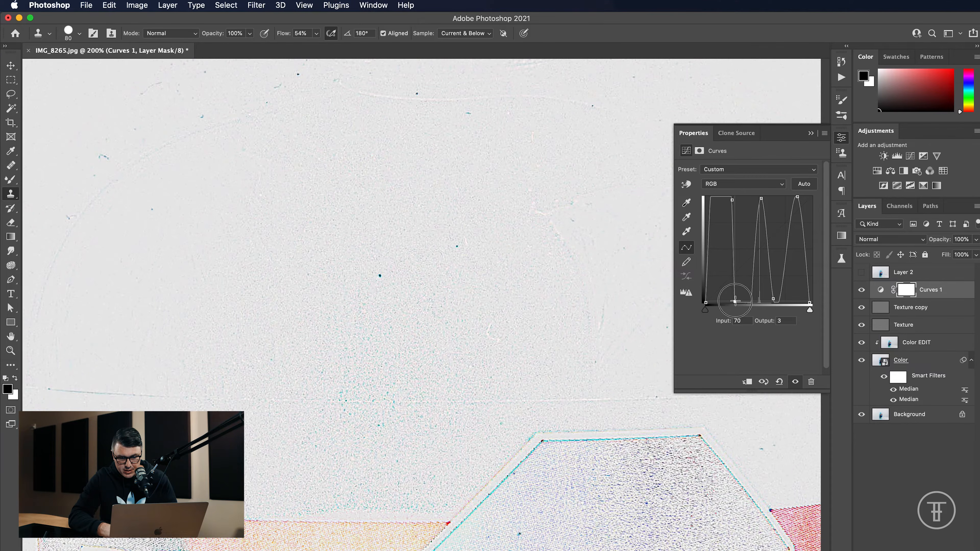
Step: Fine-tune the curve's first peak to input 64, output 248, its first valley to 69, 2 and its middle peak to 146, 251
{"action": "left_click", "coordinate": [732, 202]}
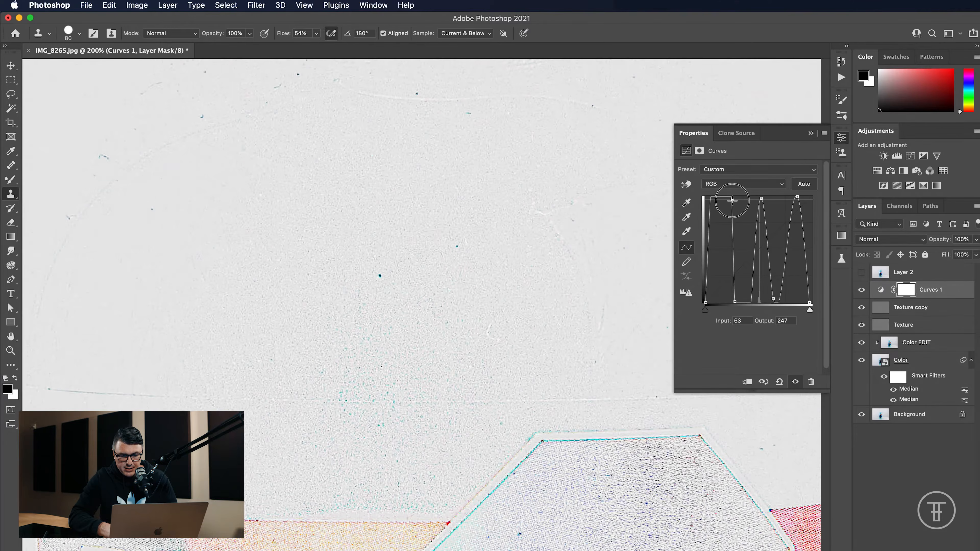
{"action": "left_click_drag", "start_coordinate": [732, 201], "coordinate": [732, 200]}
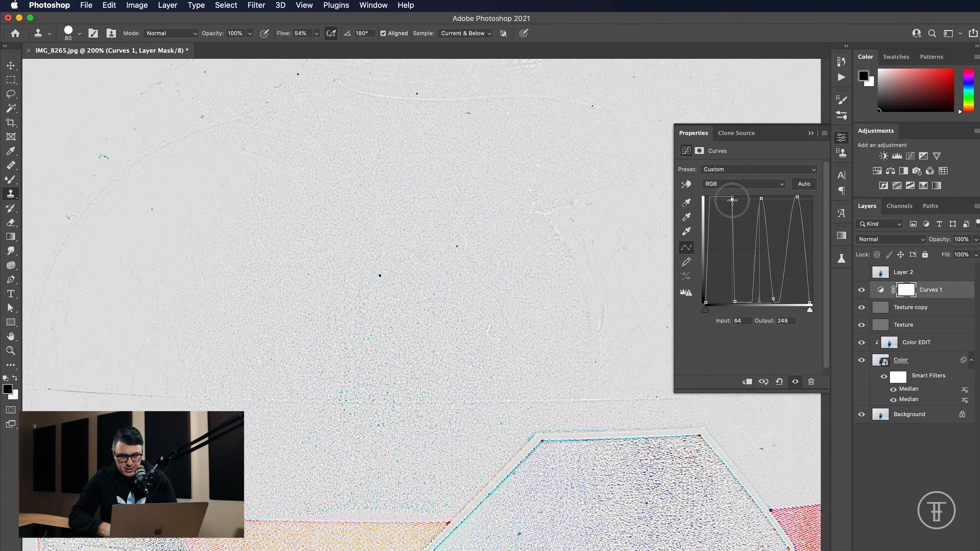
{"action": "left_click_drag", "start_coordinate": [735, 301], "coordinate": [735, 301]}
{"action": "left_click_drag", "start_coordinate": [761, 198], "coordinate": [768, 198]}
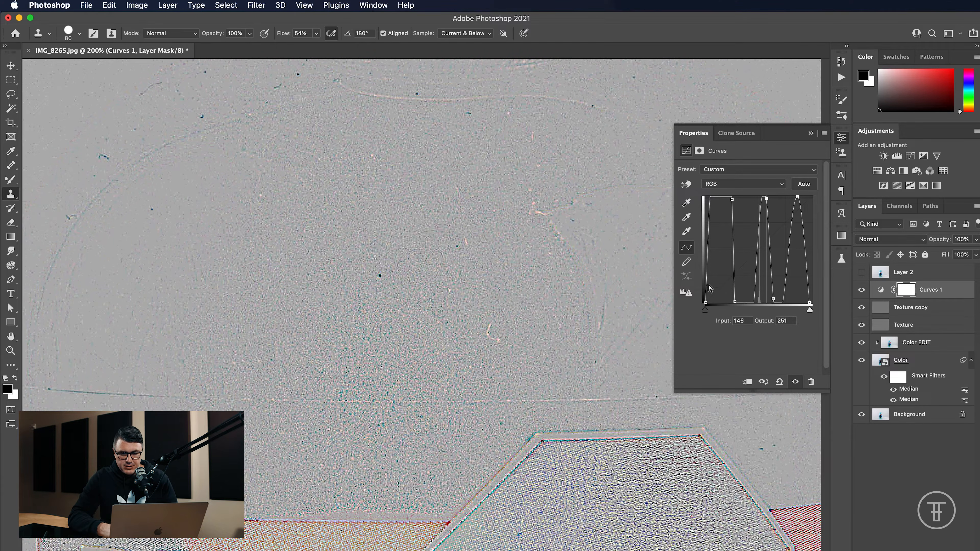
{"action": "left_click_drag", "start_coordinate": [732, 300], "coordinate": [731, 301]}
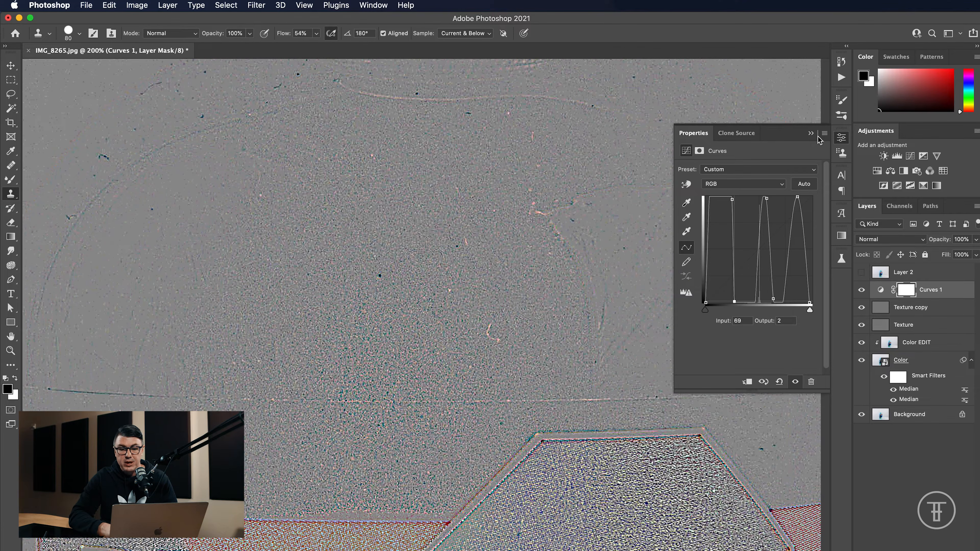
Step: Collapse the curve properties and rename the Texture copy layer to "Texture EDit"
{"action": "left_click", "coordinate": [809, 134]}
{"action": "scroll", "coordinate": [765, 350], "scroll_direction": "down", "scroll_amount": 6}
{"action": "scroll", "coordinate": [765, 350], "scroll_direction": "up", "scroll_amount": 6}
{"action": "scroll", "coordinate": [765, 350], "scroll_direction": "left", "scroll_amount": 3}
{"action": "scroll", "coordinate": [597, 386], "scroll_direction": "up", "scroll_amount": 4}
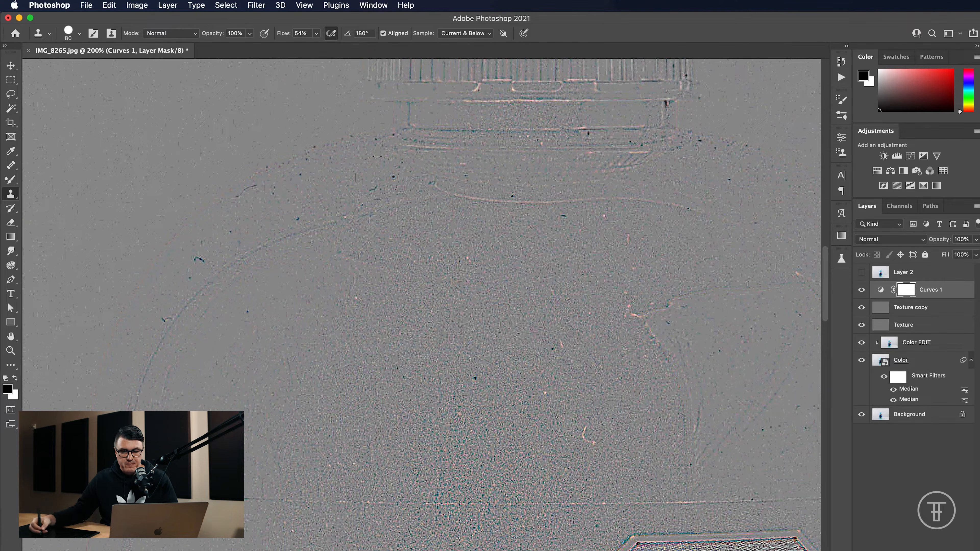
{"action": "left_click", "coordinate": [928, 308]}
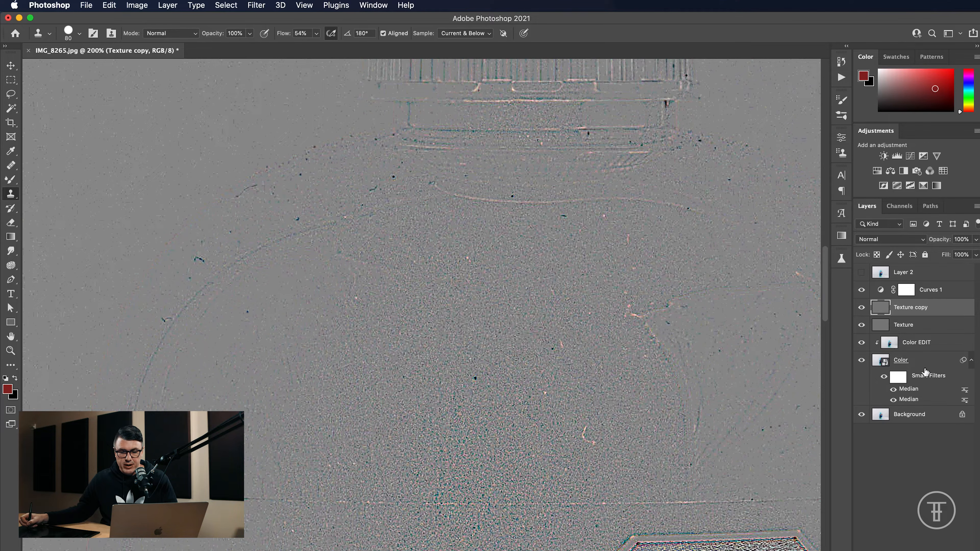
{"action": "double_click", "coordinate": [920, 308]}
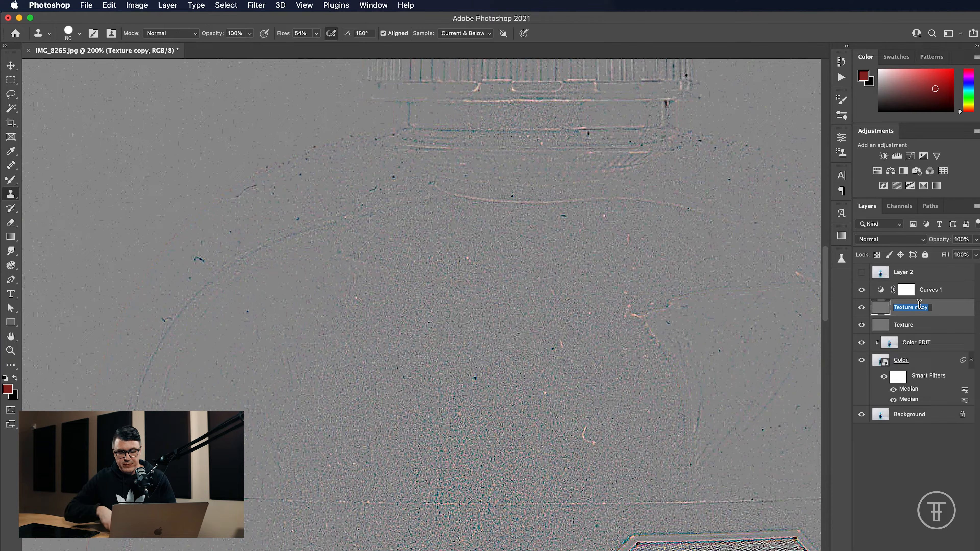
{"action": "type", "text": "Texture EDit"}
{"action": "key", "text": "Return"}
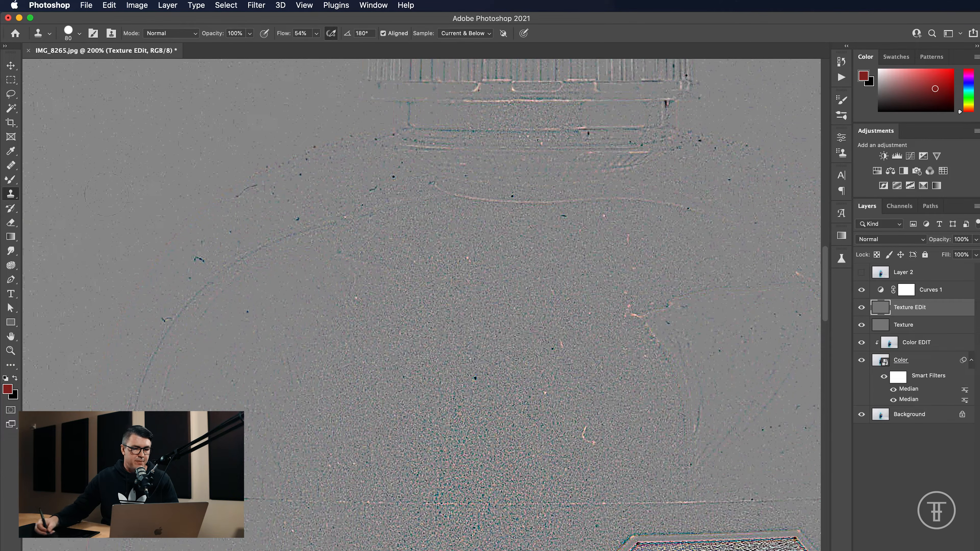
Step: Clone clean grain over the dark specks and small scratch near the bottle's center on Texture EDit, reducing the brush to 45
{"action": "left_click", "coordinate": [79, 35]}
{"action": "left_click", "coordinate": [177, 19]}
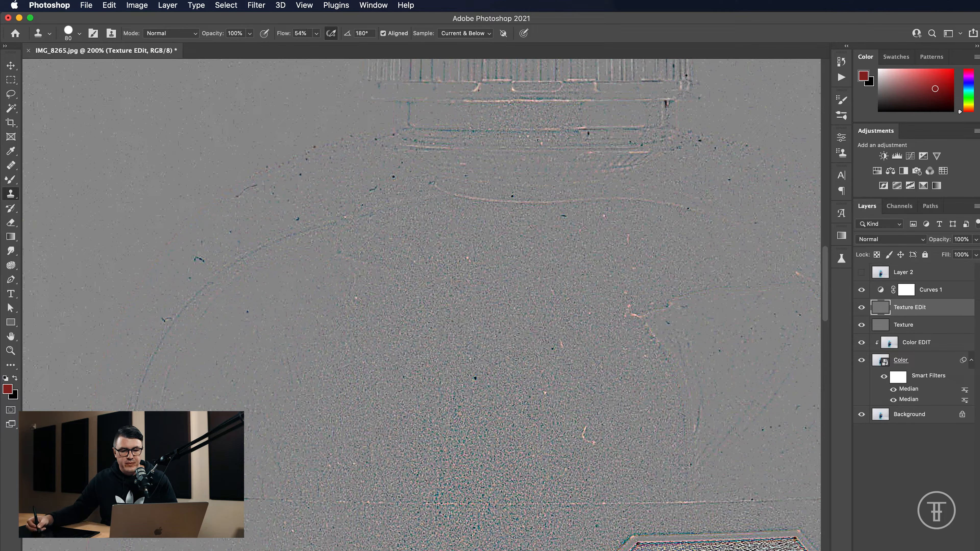
{"action": "key", "text": "super+plus"}
{"action": "left_click_drag", "start_coordinate": [705, 317], "coordinate": [523, 286]}
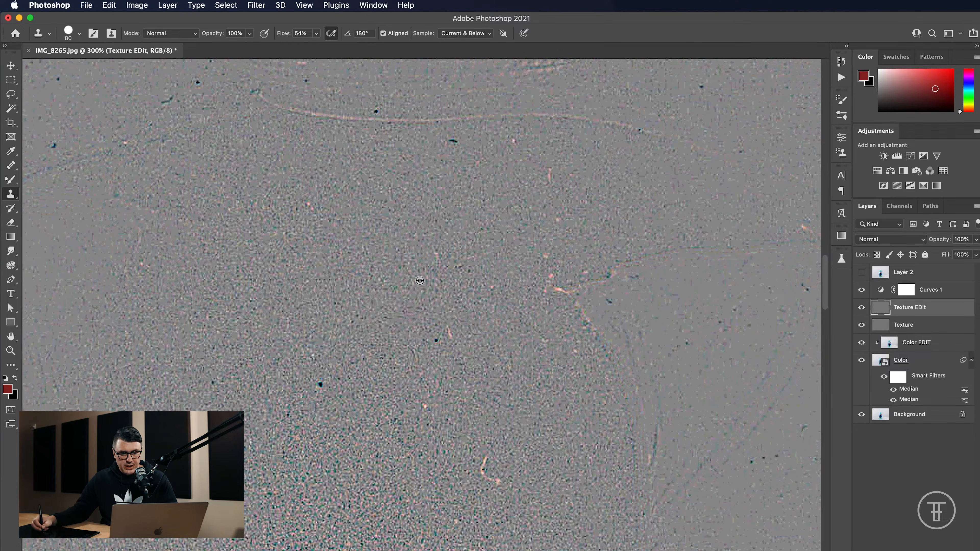
{"action": "left_click", "coordinate": [442, 308]}
{"action": "key", "text": "bracketleft"}
{"action": "key", "text": "bracketleft"}
{"action": "key", "text": "bracketleft"}
{"action": "key", "text": "bracketleft"}
{"action": "key", "text": "super+z"}
{"action": "left_click", "coordinate": [328, 343]}
{"action": "key", "text": "super+z"}
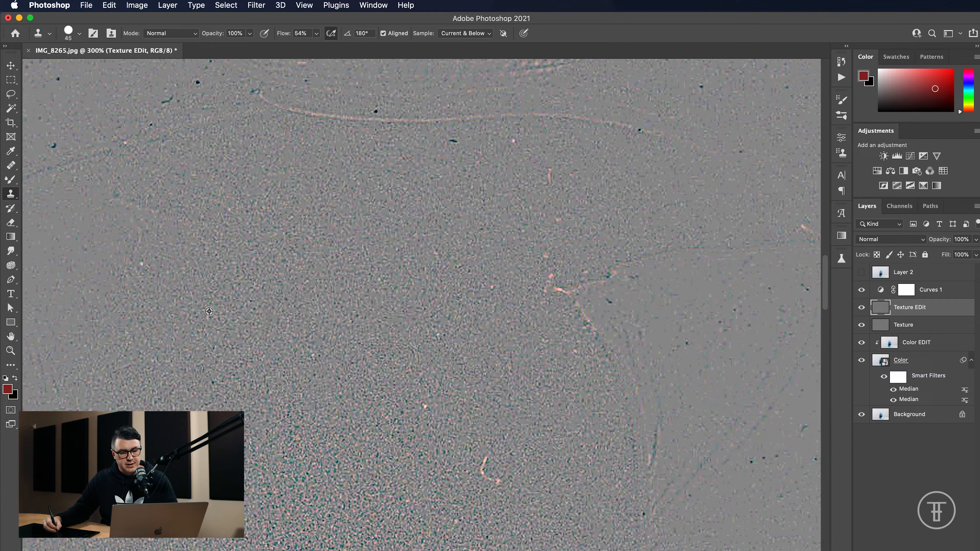
Step: Clone away the bright scratches below center and beside the right reflection's tip, and compare the result with the original photo
{"action": "left_click", "coordinate": [461, 415]}
{"action": "key", "text": "super+z"}
{"action": "left_click", "coordinate": [508, 475]}
{"action": "key", "text": "super+z"}
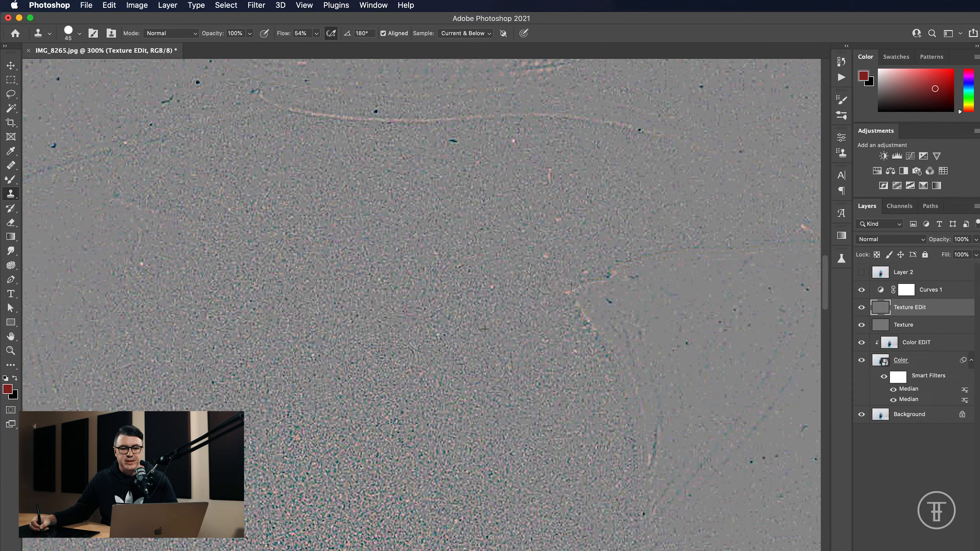
{"action": "left_click", "coordinate": [486, 221], "text": "alt"}
{"action": "left_click", "coordinate": [617, 225]}
{"action": "key", "text": "super+z"}
{"action": "left_click_drag", "start_coordinate": [862, 290], "coordinate": [860, 360]}
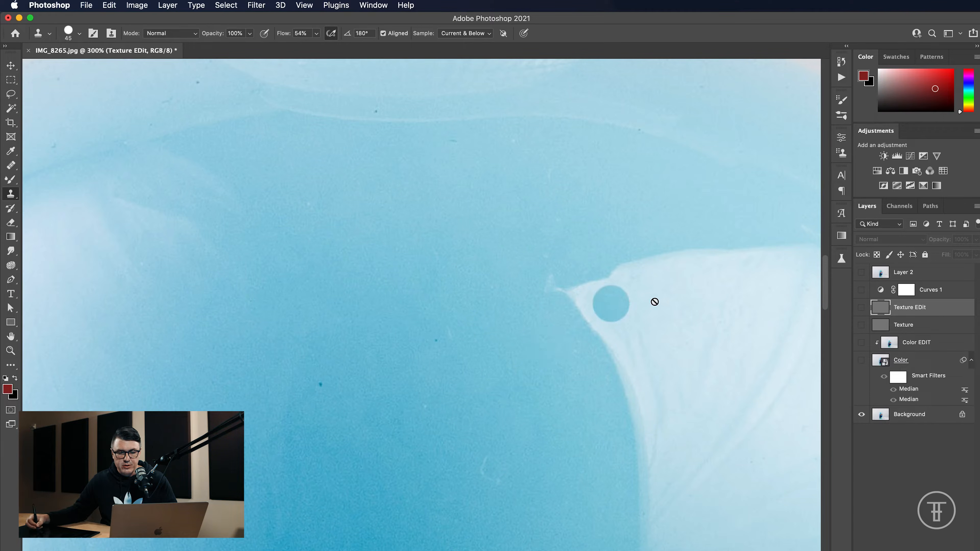
{"action": "left_click_drag", "start_coordinate": [857, 296], "coordinate": [860, 361]}
Step: Group the layers from Curves 1 down to Color, expand the group and select the Texture EDit layer inside it
{"action": "left_click", "coordinate": [928, 296]}
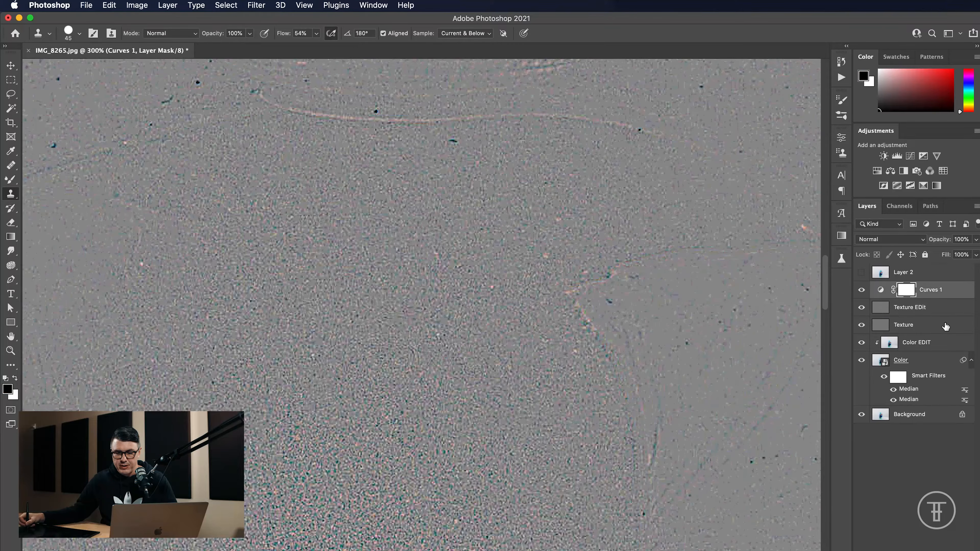
{"action": "left_click", "coordinate": [923, 365], "text": "shift"}
{"action": "key", "text": "super+g"}
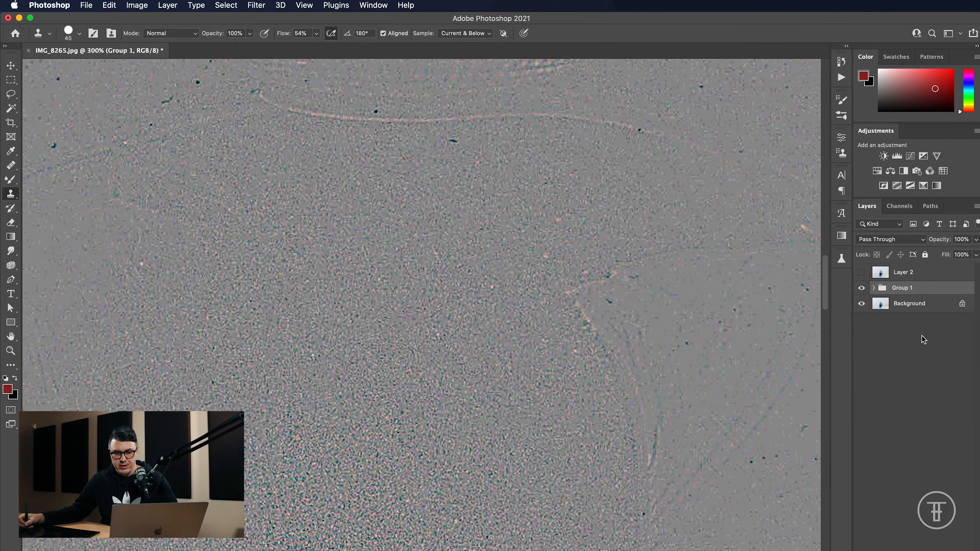
{"action": "left_click", "coordinate": [873, 288]}
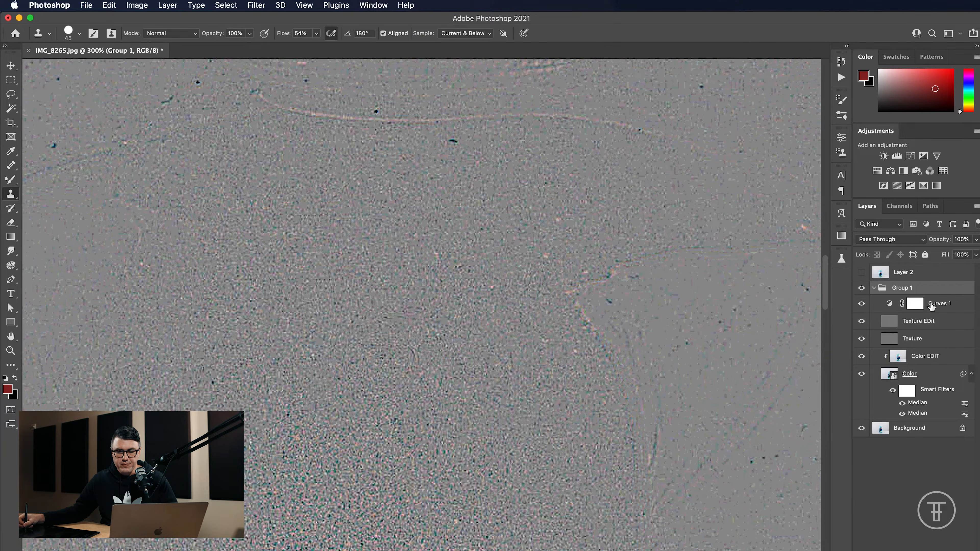
{"action": "left_click", "coordinate": [924, 326]}
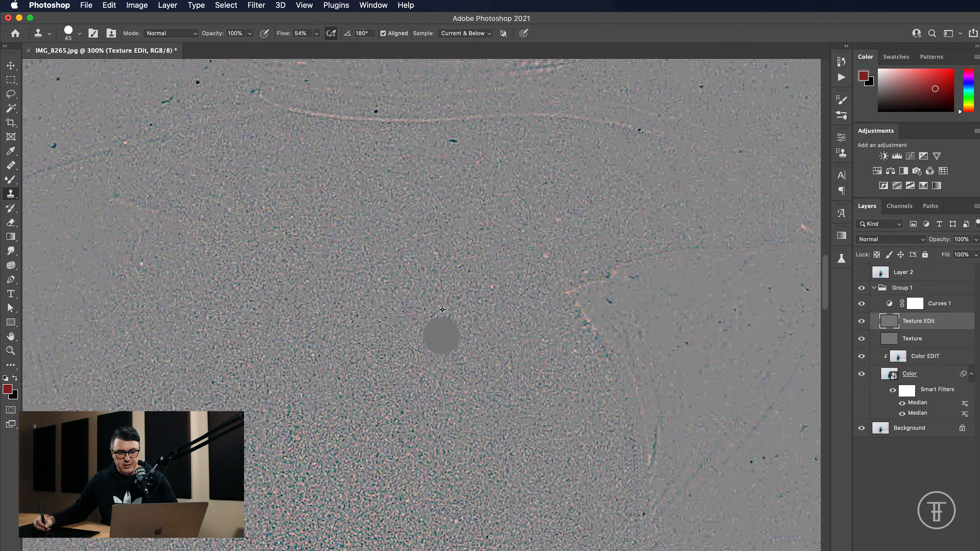
Step: Compare the texture view with the original photo across both bottle shoulders by hiding and showing Group 1
{"action": "left_click_drag", "start_coordinate": [459, 300], "coordinate": [322, 286]}
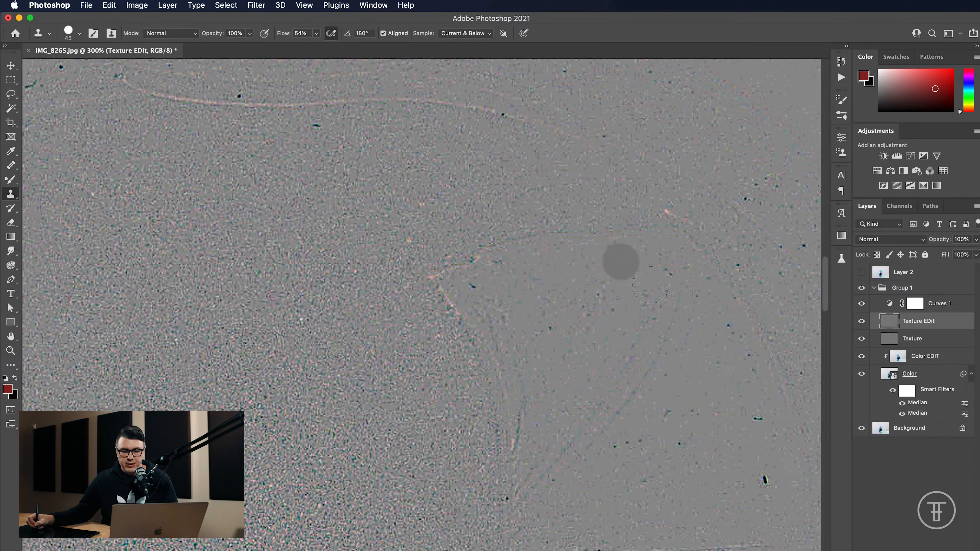
{"action": "left_click_drag", "start_coordinate": [463, 406], "coordinate": [945, 464]}
{"action": "left_click_drag", "start_coordinate": [403, 429], "coordinate": [403, 374]}
{"action": "scroll", "coordinate": [401, 376], "scroll_direction": "down", "scroll_amount": 3}
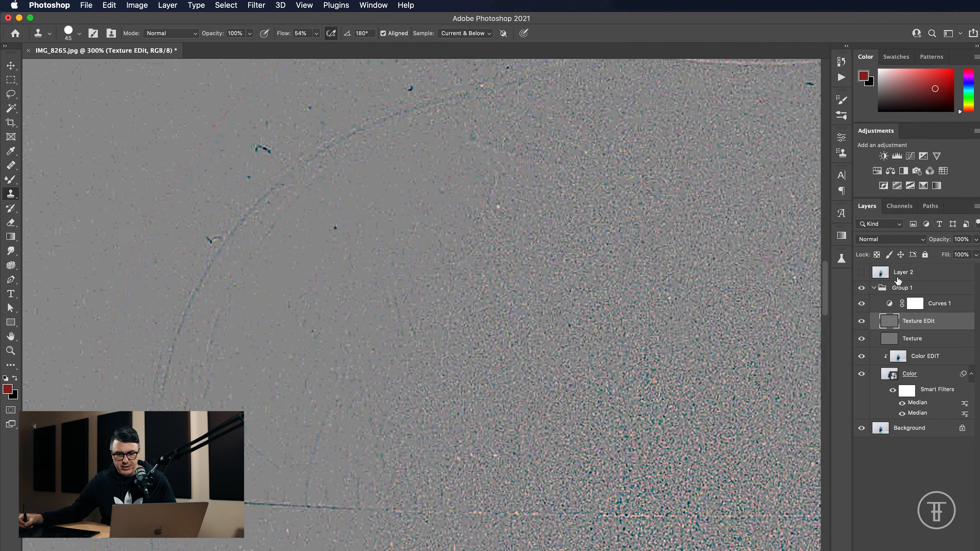
{"action": "left_click", "coordinate": [862, 288]}
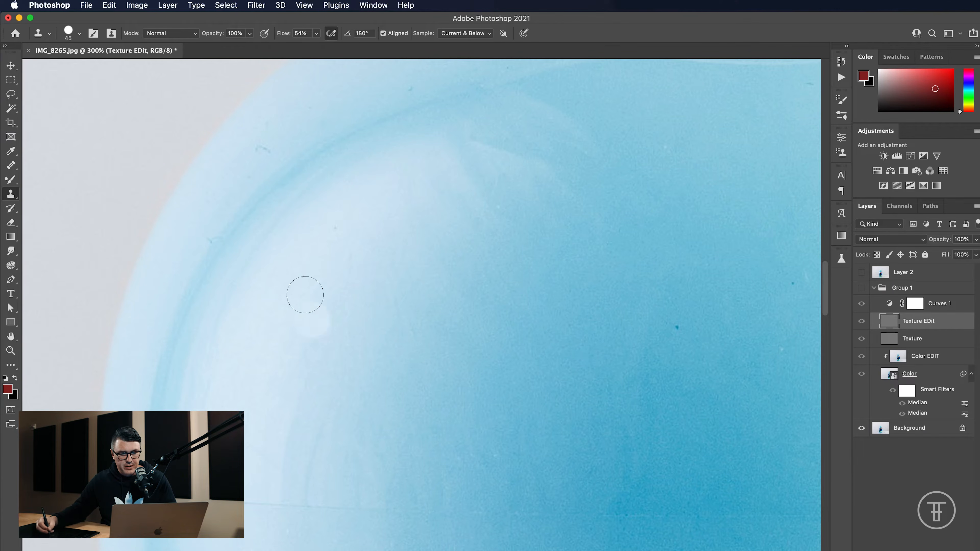
{"action": "scroll", "coordinate": [426, 368], "scroll_direction": "right", "scroll_amount": 10}
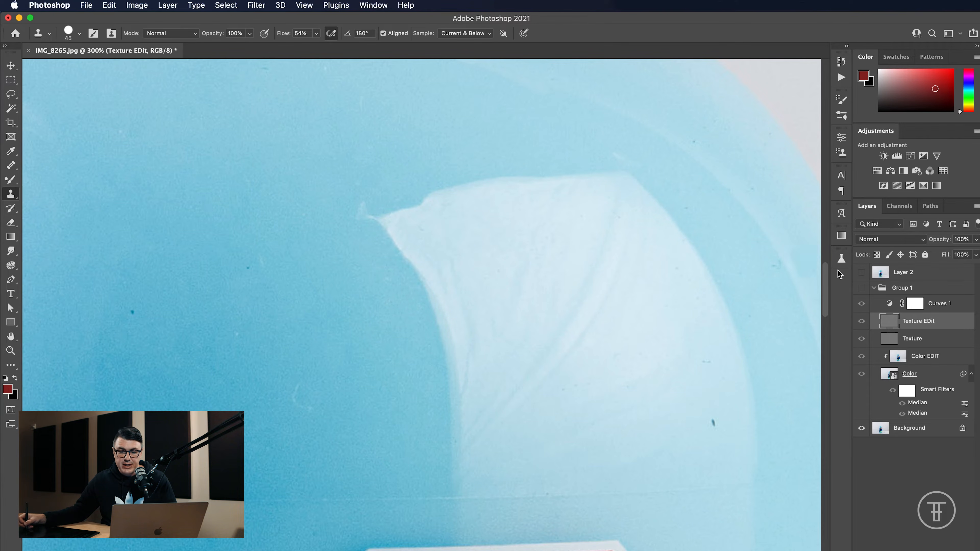
{"action": "left_click", "coordinate": [861, 289]}
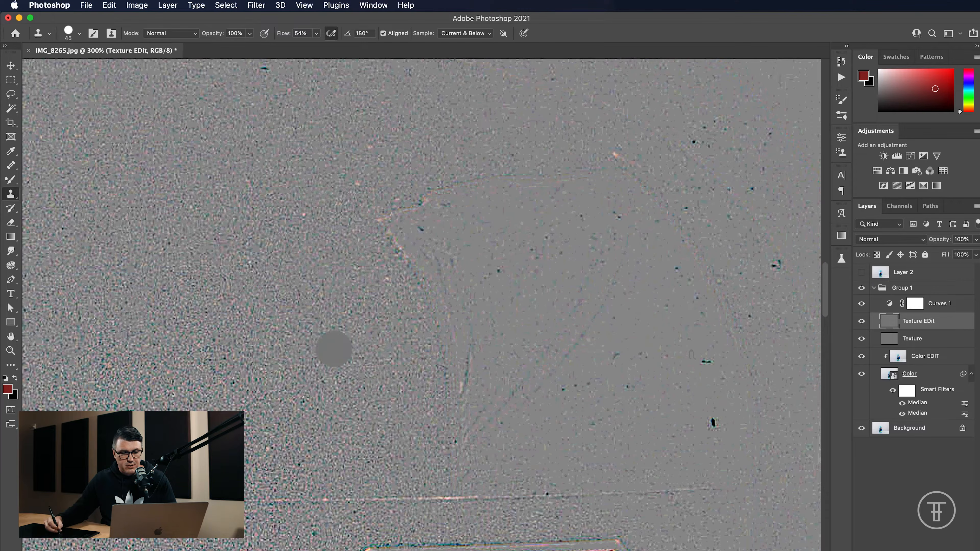
Step: Clone grainy bottle texture over the smooth reflection and its edges on the right shoulder, enlarging the brush to 80
{"action": "mouse_move", "coordinate": [378, 201]}
{"action": "left_mouse_down"}
{"action": "mouse_move", "coordinate": [397, 232]}
{"action": "mouse_move", "coordinate": [599, 158]}
{"action": "left_mouse_up"}
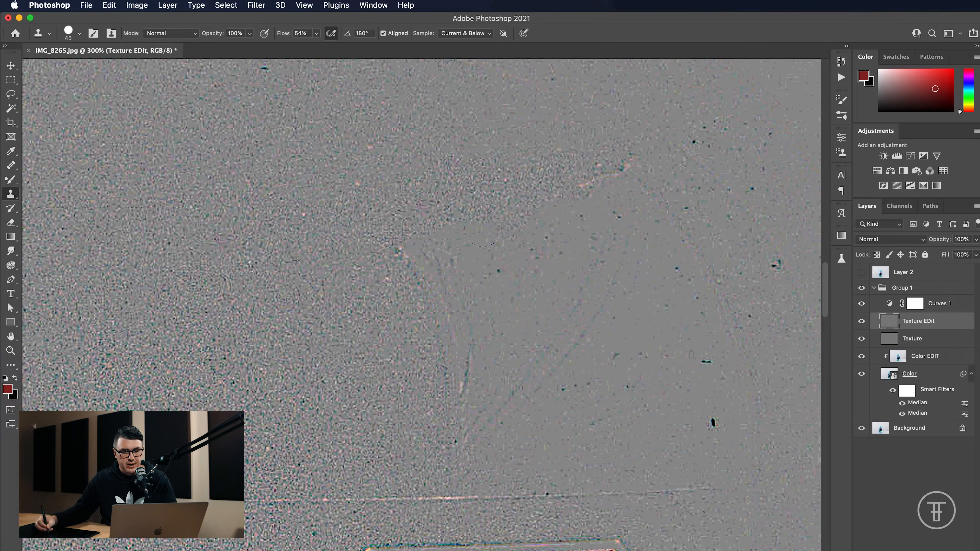
{"action": "key", "text": "bracketright"}
{"action": "key", "text": "bracketright"}
{"action": "key", "text": "bracketright"}
{"action": "key", "text": "bracketright"}
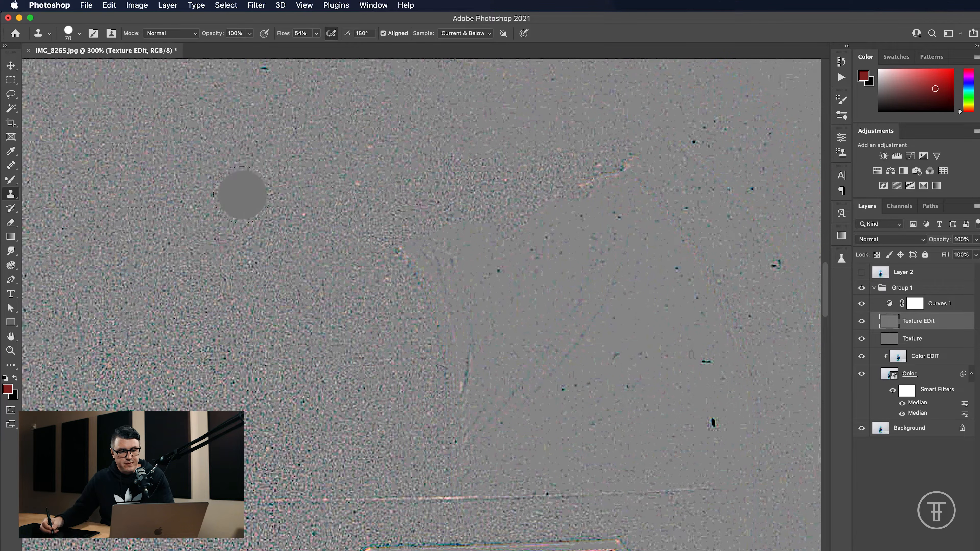
{"action": "mouse_move", "coordinate": [401, 205]}
{"action": "left_mouse_down"}
{"action": "mouse_move", "coordinate": [468, 228]}
{"action": "mouse_move", "coordinate": [560, 205]}
{"action": "mouse_move", "coordinate": [649, 240]}
{"action": "mouse_move", "coordinate": [555, 323]}
{"action": "mouse_move", "coordinate": [448, 357]}
{"action": "mouse_move", "coordinate": [385, 336]}
{"action": "left_mouse_up"}
{"action": "mouse_move", "coordinate": [293, 276]}
{"action": "left_mouse_down"}
{"action": "mouse_move", "coordinate": [444, 387]}
{"action": "mouse_move", "coordinate": [466, 437]}
{"action": "mouse_move", "coordinate": [573, 313]}
{"action": "mouse_move", "coordinate": [675, 270]}
{"action": "mouse_move", "coordinate": [532, 390]}
{"action": "mouse_move", "coordinate": [414, 360]}
{"action": "left_mouse_up"}
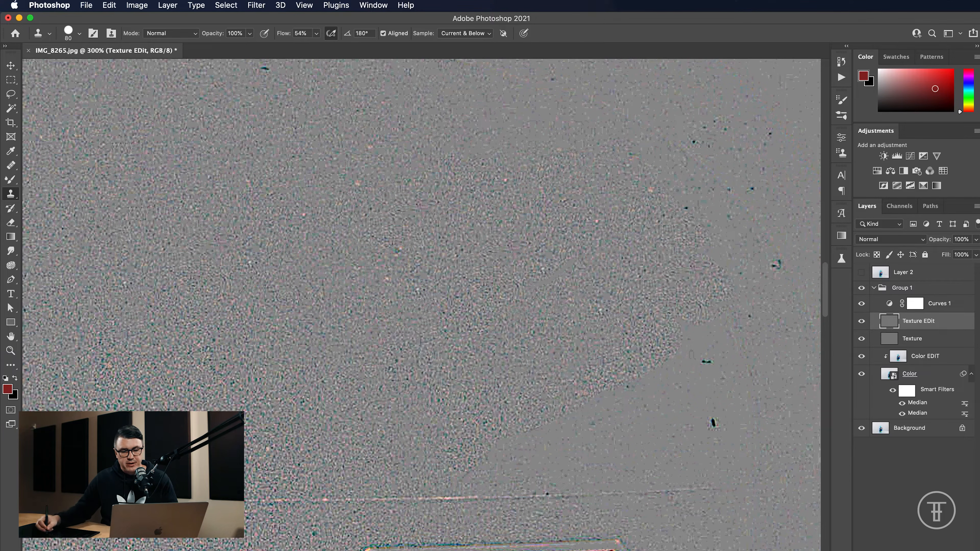
{"action": "mouse_move", "coordinate": [580, 289]}
{"action": "left_mouse_down"}
{"action": "mouse_move", "coordinate": [711, 320]}
{"action": "mouse_move", "coordinate": [717, 364]}
{"action": "mouse_move", "coordinate": [688, 414]}
{"action": "mouse_move", "coordinate": [729, 414]}
{"action": "mouse_move", "coordinate": [670, 352]}
{"action": "mouse_move", "coordinate": [578, 439]}
{"action": "mouse_move", "coordinate": [474, 470]}
{"action": "mouse_move", "coordinate": [588, 439]}
{"action": "mouse_move", "coordinate": [761, 426]}
{"action": "mouse_move", "coordinate": [741, 447]}
{"action": "left_mouse_up"}
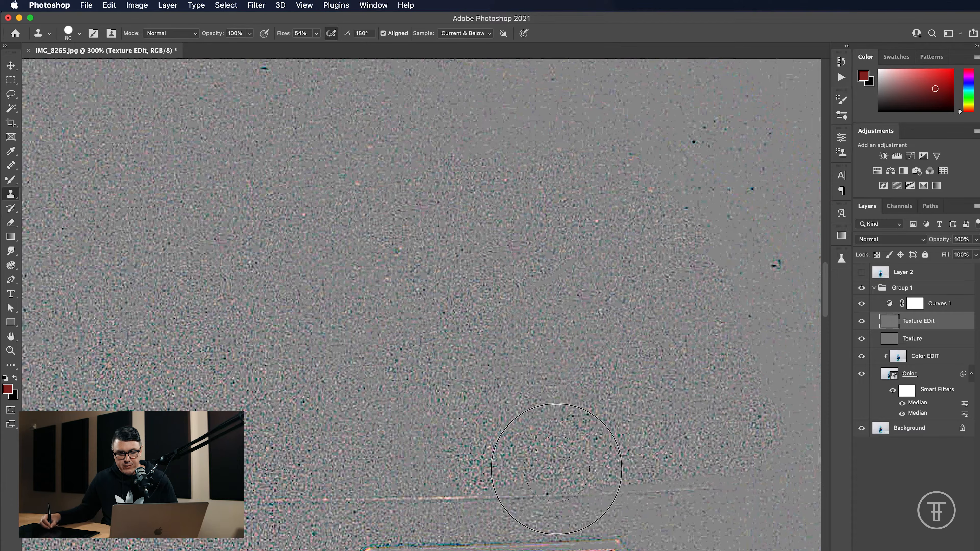
Step: Extend the cloned grain outward along the upper and outer edge of the right shoulder, resampling from nearby texture
{"action": "scroll", "coordinate": [494, 232], "scroll_direction": "up", "scroll_amount": 3}
{"action": "scroll", "coordinate": [493, 232], "scroll_direction": "left", "scroll_amount": 2}
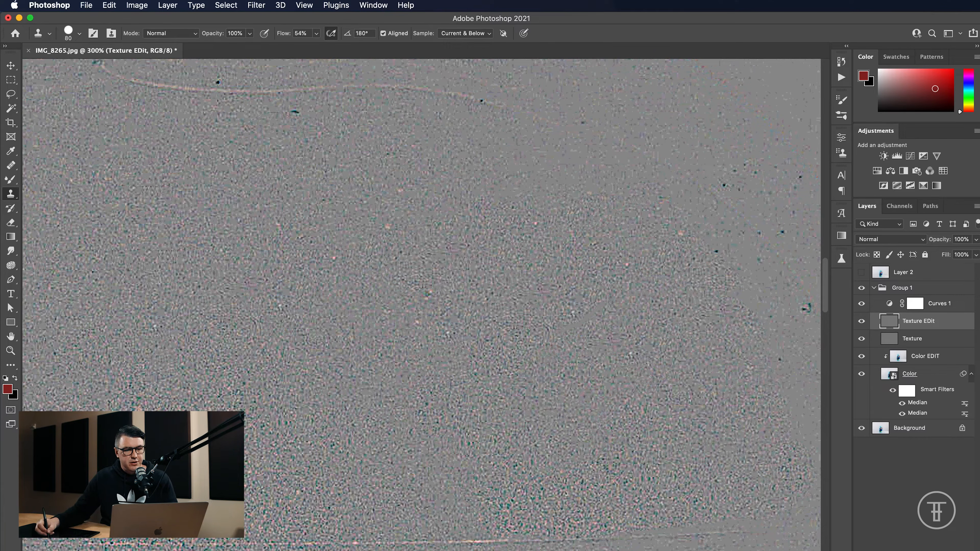
{"action": "scroll", "coordinate": [552, 267], "scroll_direction": "down", "scroll_amount": 3}
{"action": "scroll", "coordinate": [552, 267], "scroll_direction": "right", "scroll_amount": 5}
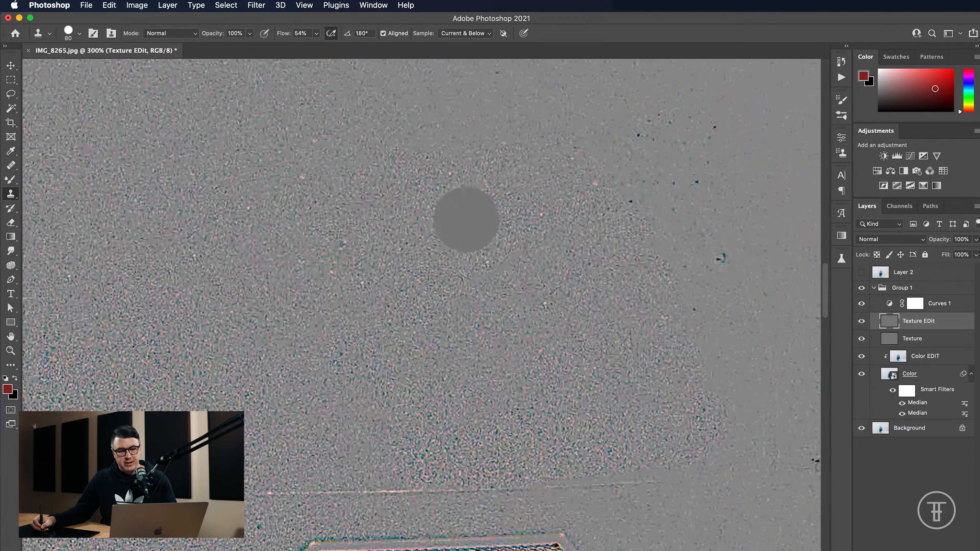
{"action": "mouse_move", "coordinate": [433, 146]}
{"action": "left_mouse_down"}
{"action": "mouse_move", "coordinate": [495, 137]}
{"action": "mouse_move", "coordinate": [642, 195]}
{"action": "mouse_move", "coordinate": [735, 288]}
{"action": "mouse_move", "coordinate": [719, 328]}
{"action": "left_mouse_up"}
{"action": "key", "text": "super+z"}
{"action": "left_click", "coordinate": [456, 226], "text": "alt"}
{"action": "mouse_move", "coordinate": [514, 166]}
{"action": "left_mouse_down"}
{"action": "mouse_move", "coordinate": [562, 171]}
{"action": "mouse_move", "coordinate": [629, 203]}
{"action": "mouse_move", "coordinate": [670, 240]}
{"action": "left_mouse_up"}
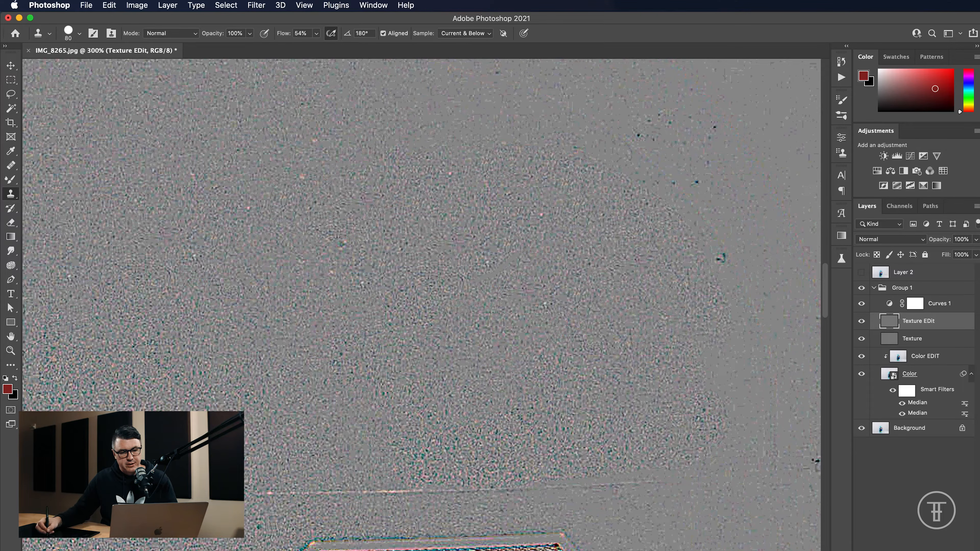
{"action": "mouse_move", "coordinate": [722, 294]}
{"action": "left_mouse_down"}
{"action": "mouse_move", "coordinate": [735, 336]}
{"action": "mouse_move", "coordinate": [728, 361]}
{"action": "mouse_move", "coordinate": [696, 343]}
{"action": "mouse_move", "coordinate": [726, 397]}
{"action": "left_mouse_up"}
{"action": "left_click", "coordinate": [536, 348], "text": "alt"}
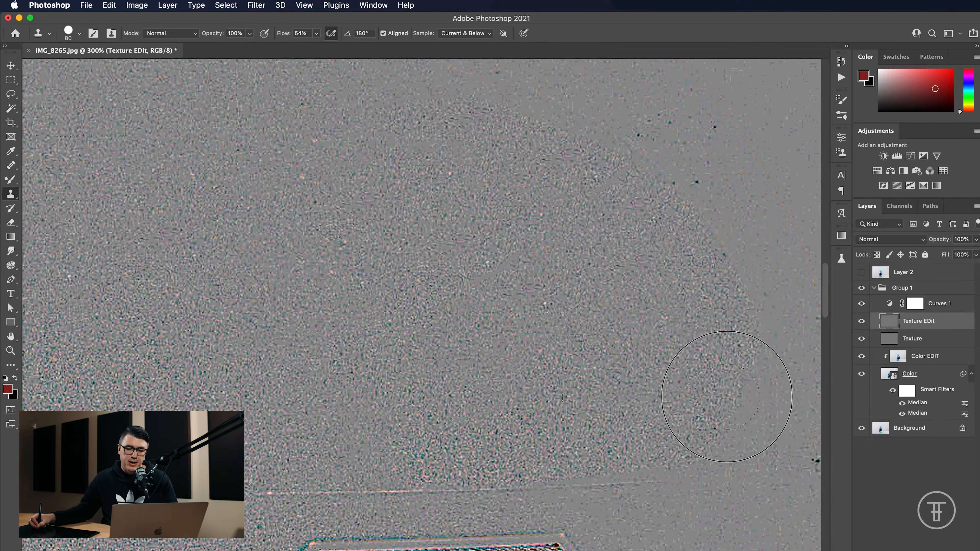
{"action": "left_click", "coordinate": [505, 340]}
Step: Clone grain from the bottle's interior over the upper part of the smooth reflection on the left shoulder
{"action": "left_click_drag", "start_coordinate": [270, 286], "coordinate": [691, 275]}
{"action": "left_click_drag", "start_coordinate": [300, 248], "coordinate": [508, 280]}
{"action": "left_click", "coordinate": [694, 237], "text": "alt"}
{"action": "mouse_move", "coordinate": [525, 163]}
{"action": "left_mouse_down"}
{"action": "mouse_move", "coordinate": [447, 167]}
{"action": "mouse_move", "coordinate": [467, 141]}
{"action": "mouse_move", "coordinate": [442, 144]}
{"action": "mouse_move", "coordinate": [340, 219]}
{"action": "mouse_move", "coordinate": [344, 201]}
{"action": "mouse_move", "coordinate": [326, 218]}
{"action": "mouse_move", "coordinate": [296, 272]}
{"action": "left_mouse_up"}
{"action": "left_click", "coordinate": [630, 223], "text": "alt"}
{"action": "mouse_move", "coordinate": [477, 249]}
{"action": "left_mouse_down"}
{"action": "mouse_move", "coordinate": [435, 269]}
{"action": "mouse_move", "coordinate": [393, 219]}
{"action": "mouse_move", "coordinate": [387, 243]}
{"action": "mouse_move", "coordinate": [331, 266]}
{"action": "mouse_move", "coordinate": [317, 260]}
{"action": "left_mouse_up"}
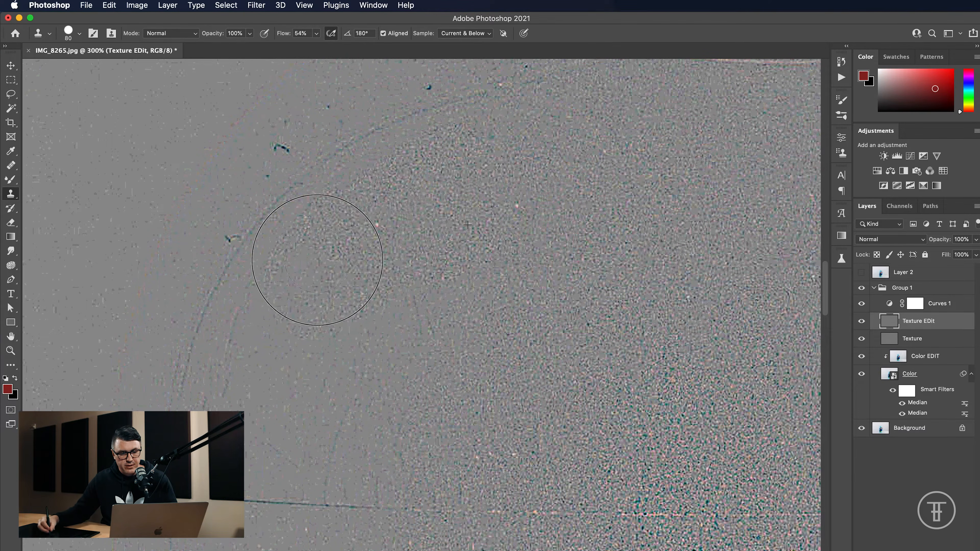
Step: Fill the middle and lower parts of the left shoulder's reflection with grain, resampling between strokes, down to the horizontal seam
{"action": "left_click", "coordinate": [562, 313], "text": "alt"}
{"action": "mouse_move", "coordinate": [433, 390]}
{"action": "left_mouse_down"}
{"action": "mouse_move", "coordinate": [333, 333]}
{"action": "mouse_move", "coordinate": [327, 355]}
{"action": "mouse_move", "coordinate": [282, 311]}
{"action": "mouse_move", "coordinate": [338, 200]}
{"action": "mouse_move", "coordinate": [409, 151]}
{"action": "mouse_move", "coordinate": [325, 232]}
{"action": "mouse_move", "coordinate": [258, 317]}
{"action": "mouse_move", "coordinate": [267, 322]}
{"action": "mouse_move", "coordinate": [252, 344]}
{"action": "mouse_move", "coordinate": [368, 355]}
{"action": "mouse_move", "coordinate": [434, 391]}
{"action": "mouse_move", "coordinate": [354, 448]}
{"action": "left_mouse_up"}
{"action": "left_click", "coordinate": [595, 254], "text": "alt"}
{"action": "mouse_move", "coordinate": [524, 278]}
{"action": "left_mouse_down"}
{"action": "mouse_move", "coordinate": [439, 294]}
{"action": "mouse_move", "coordinate": [475, 338]}
{"action": "left_mouse_up"}
{"action": "left_click", "coordinate": [699, 175], "text": "alt"}
{"action": "mouse_move", "coordinate": [590, 348]}
{"action": "left_mouse_down"}
{"action": "mouse_move", "coordinate": [565, 398]}
{"action": "mouse_move", "coordinate": [448, 477]}
{"action": "mouse_move", "coordinate": [295, 492]}
{"action": "mouse_move", "coordinate": [324, 408]}
{"action": "left_mouse_up"}
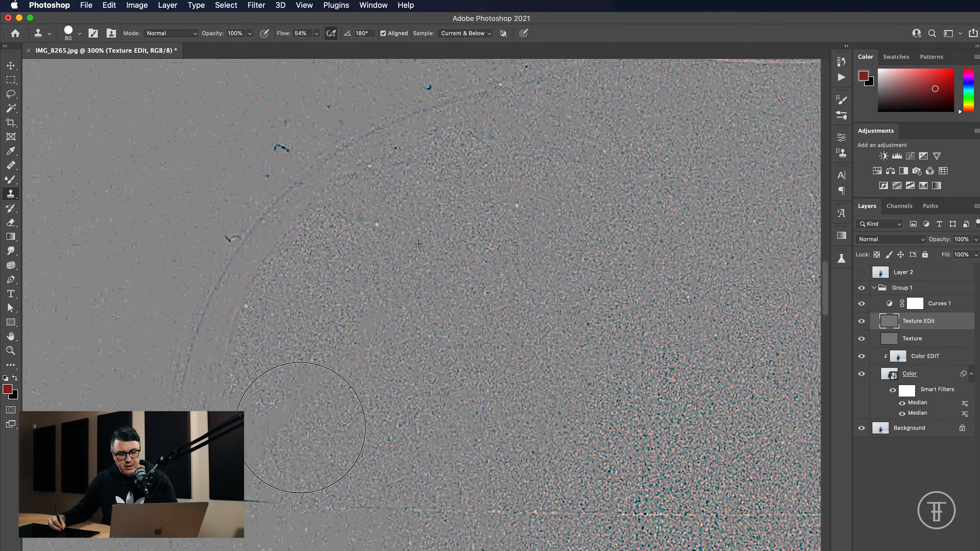
{"action": "mouse_move", "coordinate": [291, 479]}
{"action": "left_mouse_down"}
{"action": "mouse_move", "coordinate": [236, 486]}
{"action": "mouse_move", "coordinate": [241, 417]}
{"action": "left_mouse_up"}
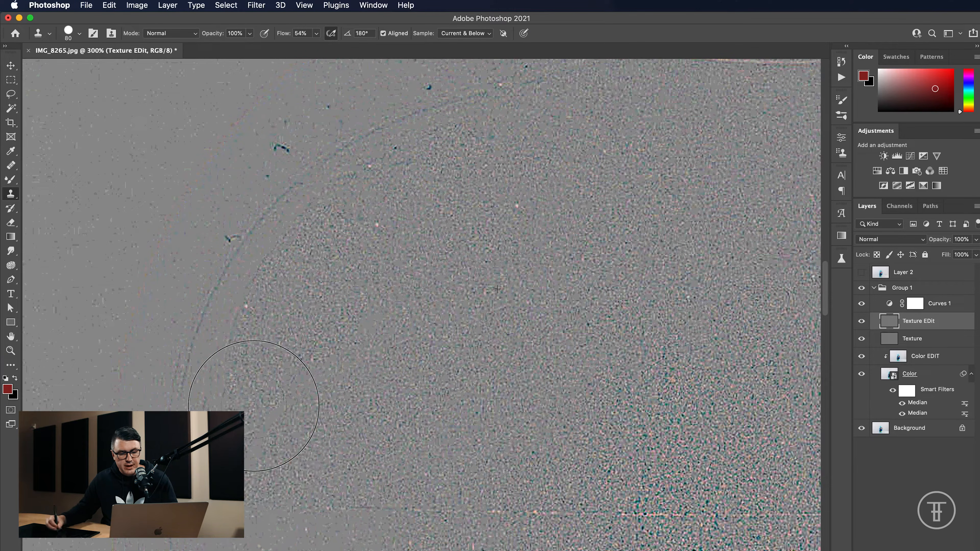
Step: Redo the last stroke with a fresh sample along the left reflection's outer edge and compare Group 1 with the original photo
{"action": "key", "text": "super+z"}
{"action": "left_click", "coordinate": [491, 414], "text": "alt"}
{"action": "mouse_move", "coordinate": [382, 454]}
{"action": "left_mouse_down"}
{"action": "mouse_move", "coordinate": [298, 470]}
{"action": "mouse_move", "coordinate": [297, 387]}
{"action": "mouse_move", "coordinate": [261, 429]}
{"action": "mouse_move", "coordinate": [224, 418]}
{"action": "mouse_move", "coordinate": [209, 356]}
{"action": "mouse_move", "coordinate": [234, 301]}
{"action": "left_mouse_up"}
{"action": "left_click_drag", "start_coordinate": [339, 197], "coordinate": [415, 245]}
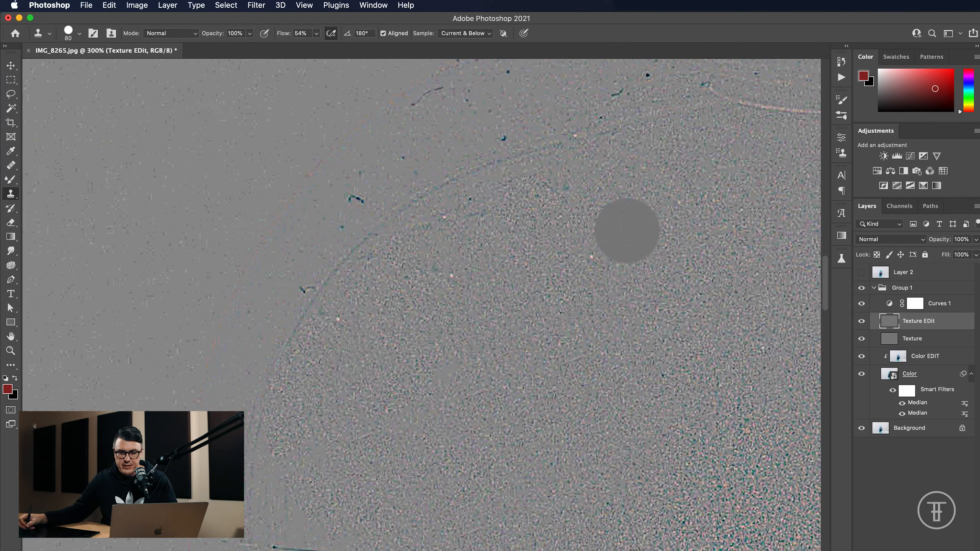
{"action": "left_click", "coordinate": [861, 288]}
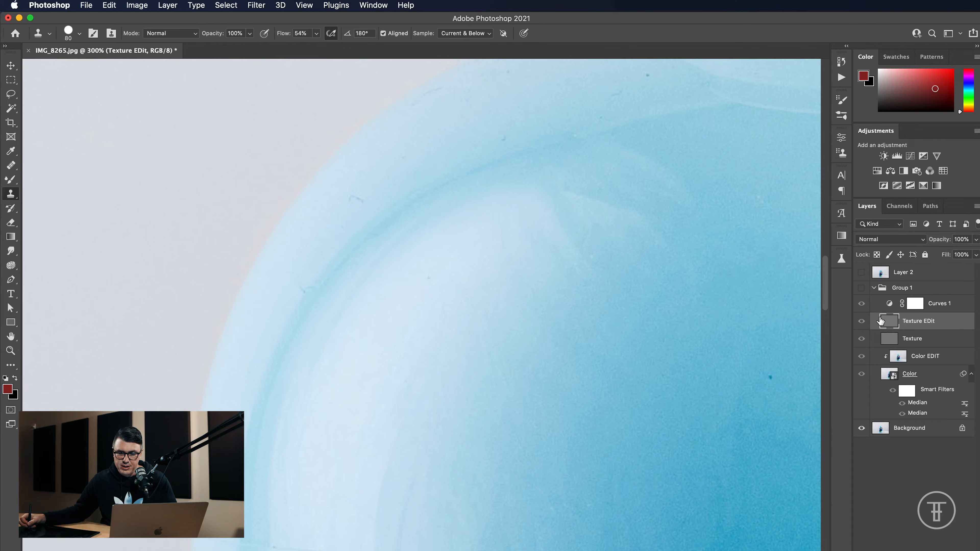
{"action": "left_click", "coordinate": [862, 290]}
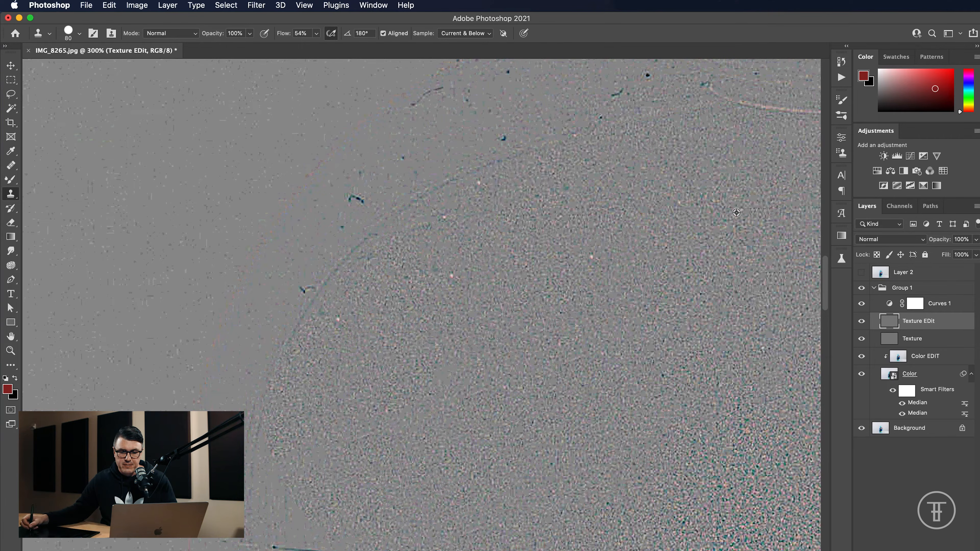
Step: With Aligned sampling off, clone grain over the curved outline and dust marks along the left shoulder's outer edge
{"action": "mouse_move", "coordinate": [643, 121]}
{"action": "left_mouse_down"}
{"action": "mouse_move", "coordinate": [448, 191]}
{"action": "mouse_move", "coordinate": [350, 291]}
{"action": "mouse_move", "coordinate": [290, 254]}
{"action": "left_mouse_up"}
{"action": "scroll", "coordinate": [352, 285], "scroll_direction": "right", "scroll_amount": 1}
{"action": "key", "text": "super+minus"}
{"action": "key", "text": "super+minus"}
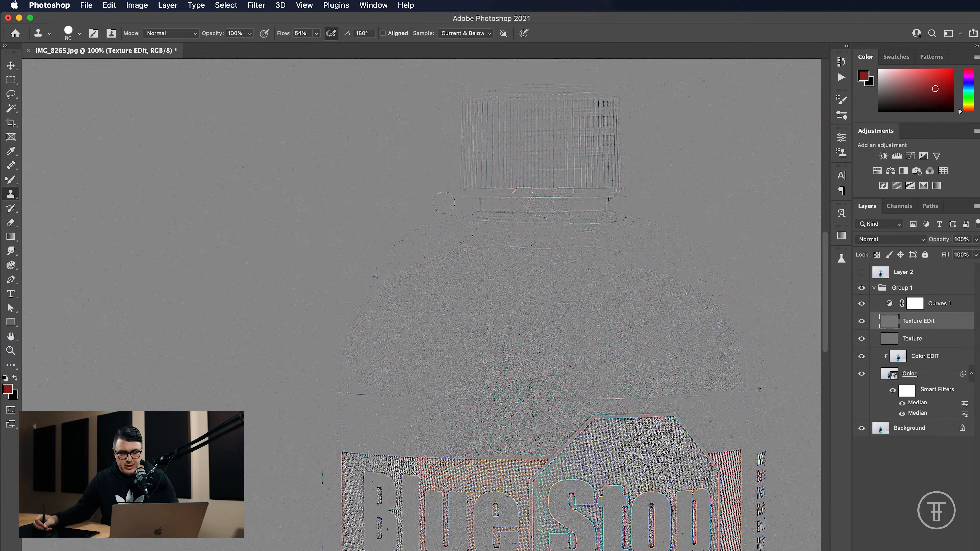
{"action": "key", "text": "super+plus"}
{"action": "scroll", "coordinate": [426, 258], "scroll_direction": "right", "scroll_amount": 2}
{"action": "scroll", "coordinate": [427, 258], "scroll_direction": "down", "scroll_amount": 1}
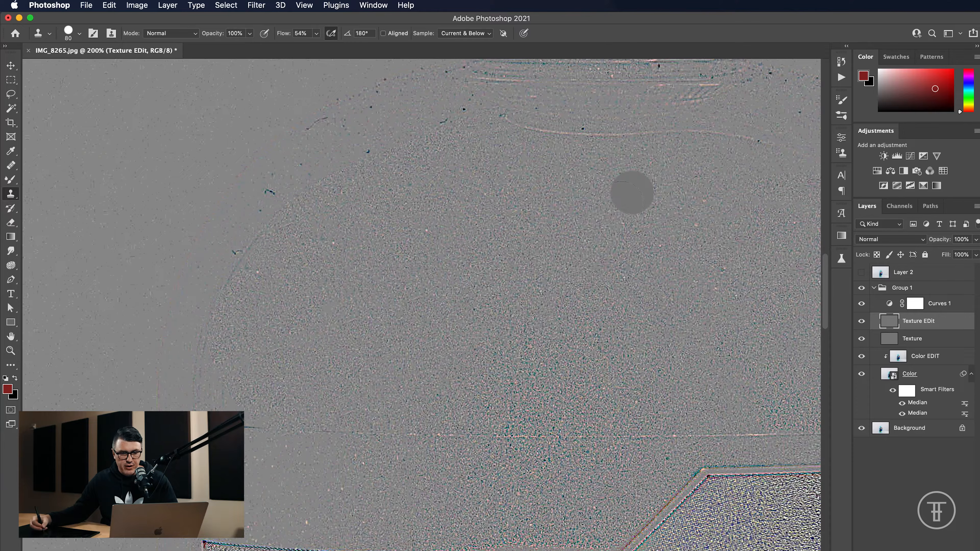
{"action": "mouse_move", "coordinate": [449, 126]}
{"action": "left_mouse_down"}
{"action": "mouse_move", "coordinate": [335, 176]}
{"action": "mouse_move", "coordinate": [263, 244]}
{"action": "left_mouse_up"}
{"action": "mouse_move", "coordinate": [381, 112]}
{"action": "left_mouse_down"}
{"action": "mouse_move", "coordinate": [306, 173]}
{"action": "mouse_move", "coordinate": [240, 267]}
{"action": "left_mouse_up"}
{"action": "mouse_move", "coordinate": [267, 196]}
{"action": "left_mouse_down"}
{"action": "mouse_move", "coordinate": [232, 240]}
{"action": "mouse_move", "coordinate": [195, 361]}
{"action": "mouse_move", "coordinate": [197, 393]}
{"action": "mouse_move", "coordinate": [243, 377]}
{"action": "mouse_move", "coordinate": [218, 404]}
{"action": "mouse_move", "coordinate": [262, 399]}
{"action": "mouse_move", "coordinate": [193, 408]}
{"action": "mouse_move", "coordinate": [178, 370]}
{"action": "mouse_move", "coordinate": [188, 278]}
{"action": "mouse_move", "coordinate": [236, 204]}
{"action": "left_mouse_up"}
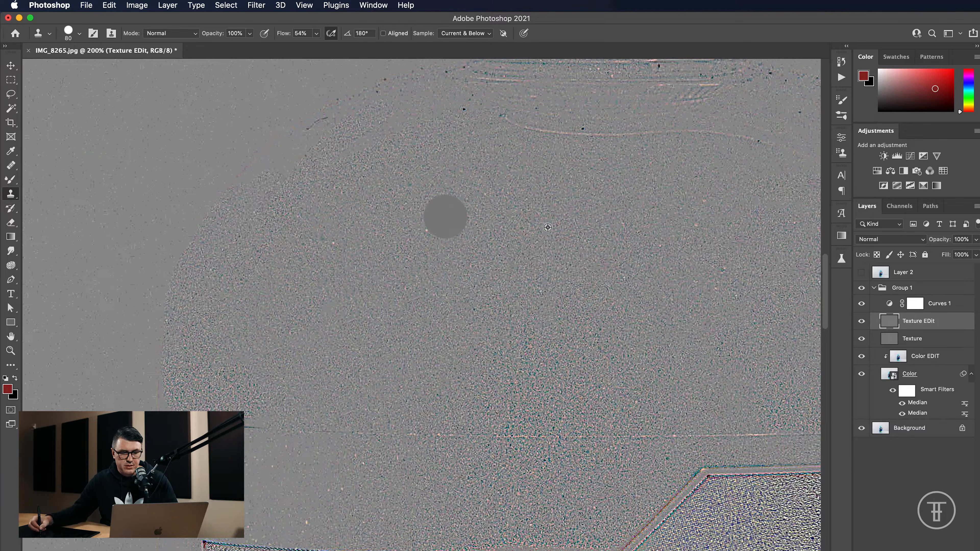
Step: Clone grain over the left shoulder's upper outline and restore the normal color view with Texture EDit clipped and Curves 1 hidden
{"action": "mouse_move", "coordinate": [251, 219]}
{"action": "left_mouse_down"}
{"action": "mouse_move", "coordinate": [254, 190]}
{"action": "mouse_move", "coordinate": [326, 125]}
{"action": "mouse_move", "coordinate": [417, 96]}
{"action": "mouse_move", "coordinate": [455, 114]}
{"action": "left_mouse_up"}
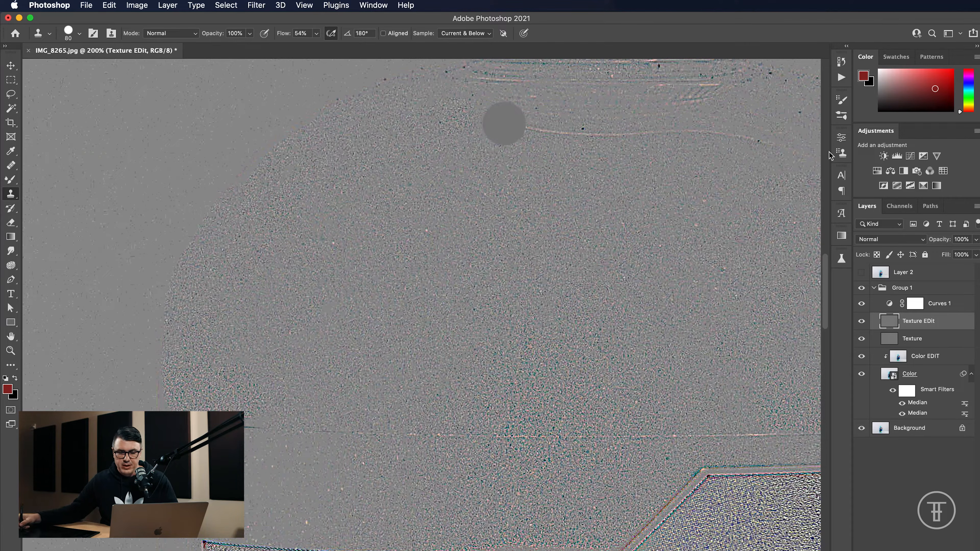
{"action": "left_click", "coordinate": [929, 328], "text": "alt"}
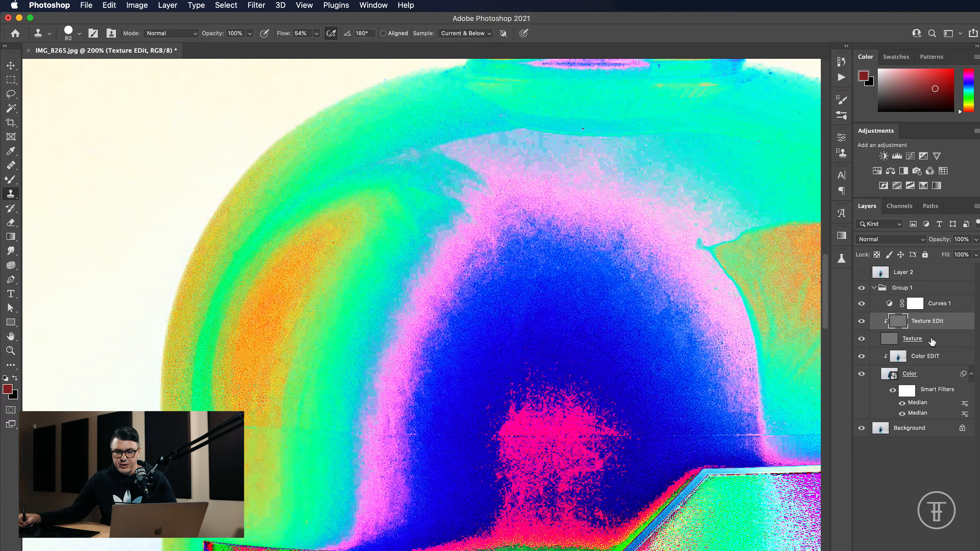
{"action": "left_click", "coordinate": [861, 304]}
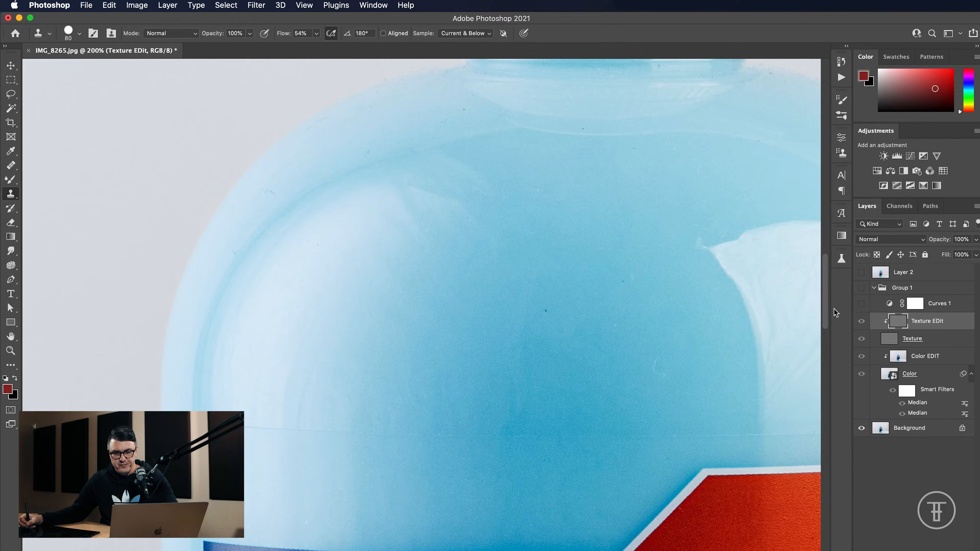
Step: Compare Group 1 with the original photo and examine both shoulders and the label for remaining blemishes
{"action": "key", "text": "super+equal"}
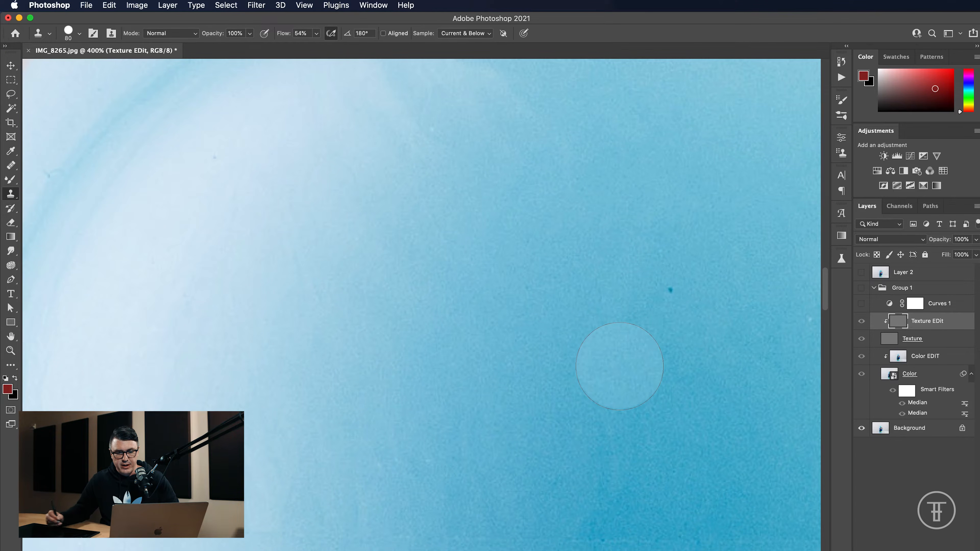
{"action": "scroll", "coordinate": [619, 366], "scroll_direction": "right", "scroll_amount": 10}
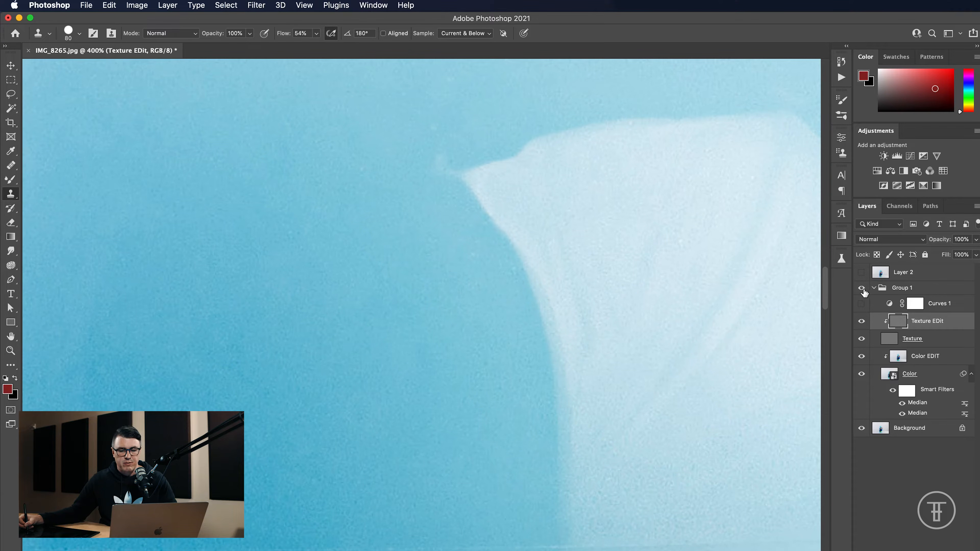
{"action": "key", "text": "super+minus"}
{"action": "key", "text": "super+minus"}
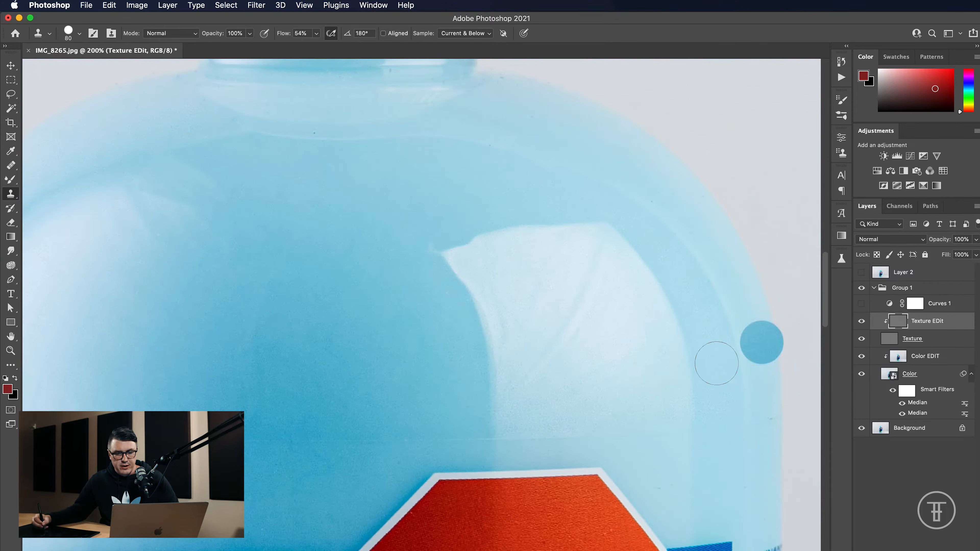
{"action": "scroll", "coordinate": [588, 393], "scroll_direction": "down", "scroll_amount": 10}
{"action": "scroll", "coordinate": [601, 321], "scroll_direction": "up", "scroll_amount": 3}
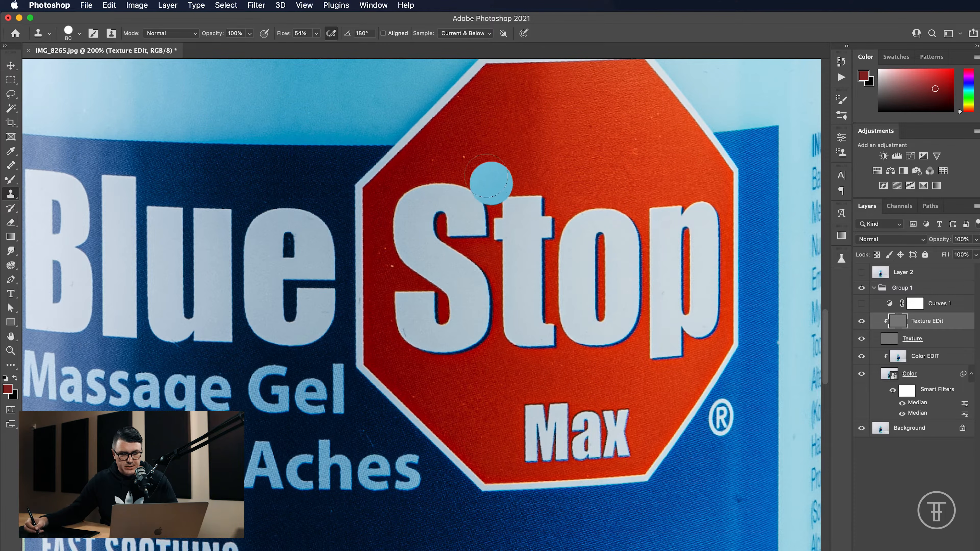
Step: Try to clone away the white speck on the red octagon above the "S" using a 40 px brush
{"action": "key", "text": "bracketleft"}
{"action": "key", "text": "bracketleft"}
{"action": "key", "text": "bracketleft"}
{"action": "key", "text": "bracketleft"}
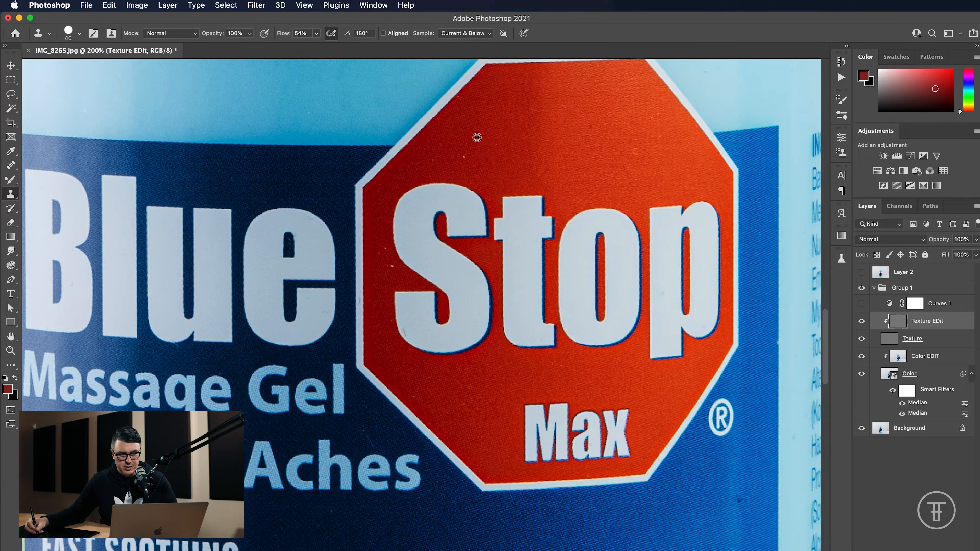
{"action": "left_click_drag", "start_coordinate": [463, 156], "coordinate": [466, 150]}
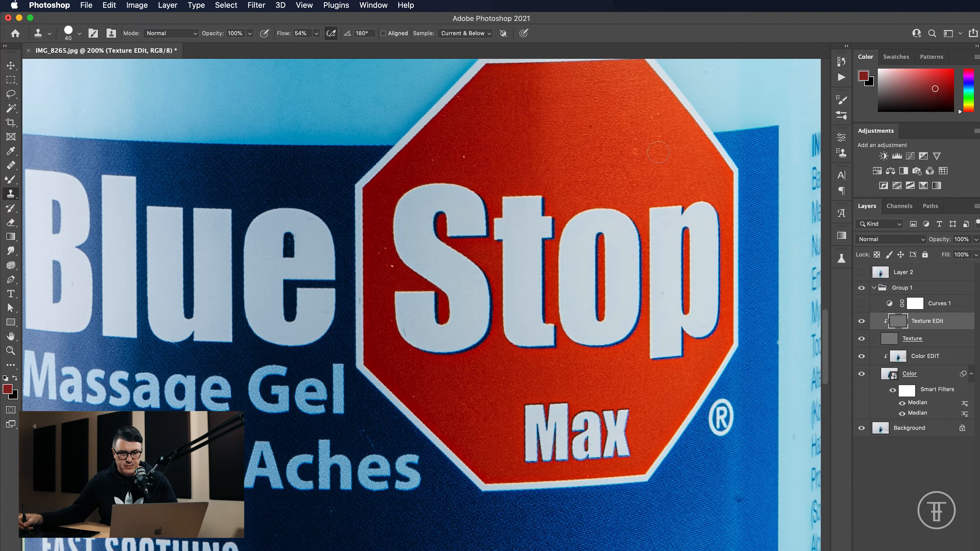
Step: Release Texture EDit from its clipping, show Curves 1 and set the Clone Stamp to sample the Current Layer only
{"action": "left_click", "coordinate": [922, 329], "text": "alt"}
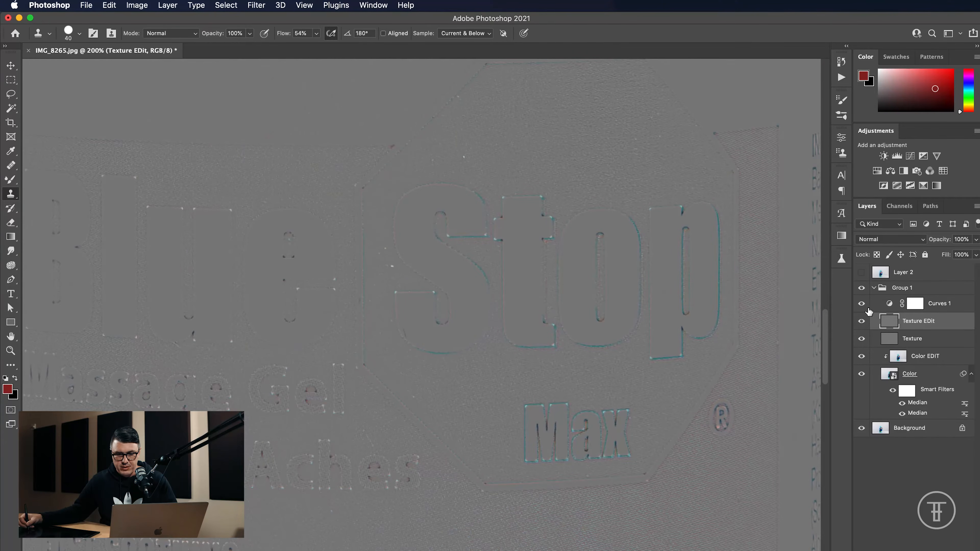
{"action": "left_click", "coordinate": [861, 303]}
{"action": "left_click", "coordinate": [439, 31]}
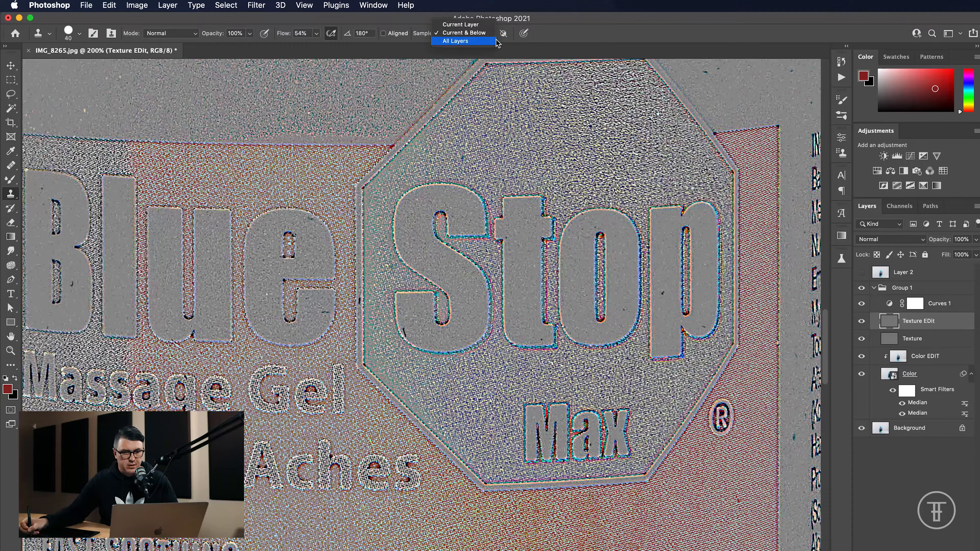
{"action": "left_click", "coordinate": [462, 23]}
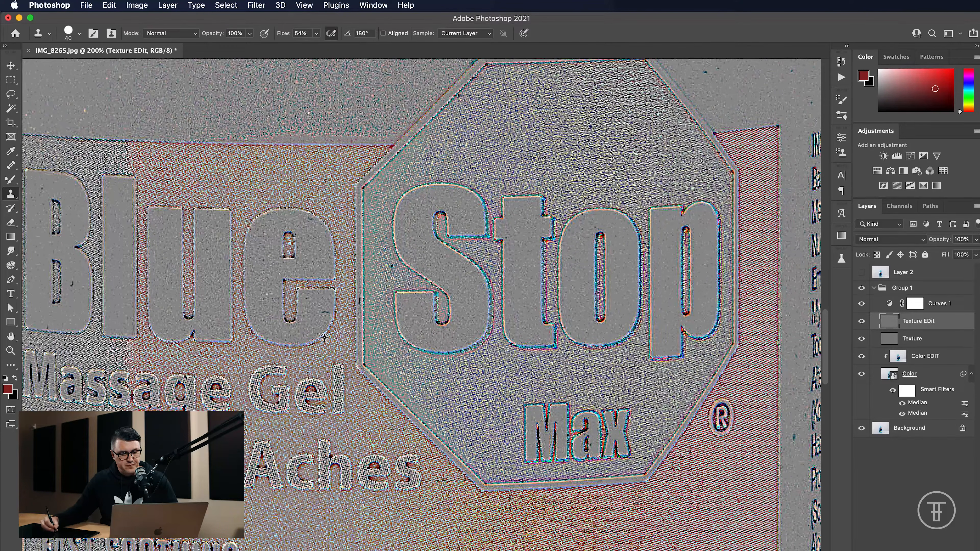
Step: Clone away the dark speck just above the curved red line at the bottle's base
{"action": "scroll", "coordinate": [341, 297], "scroll_direction": "down", "scroll_amount": 15}
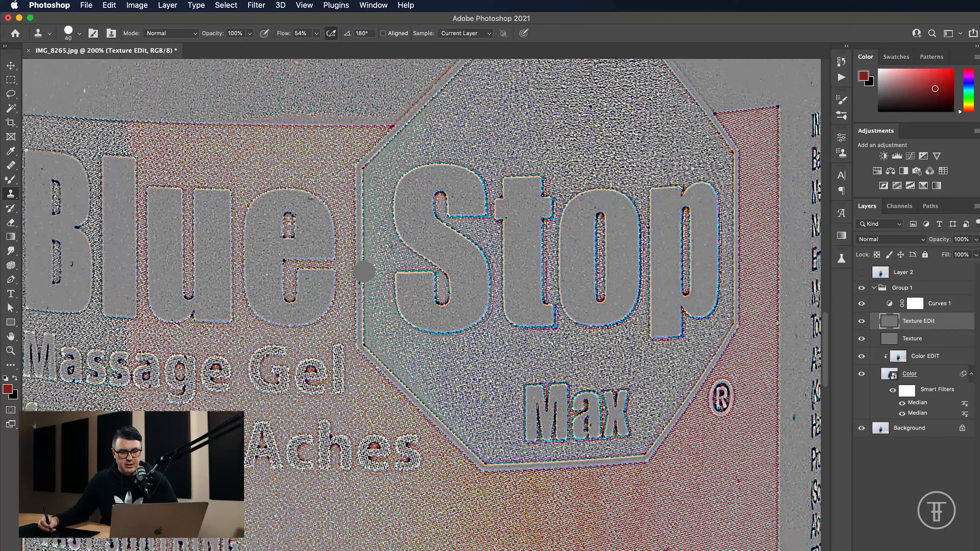
{"action": "scroll", "coordinate": [363, 297], "scroll_direction": "up", "scroll_amount": 6}
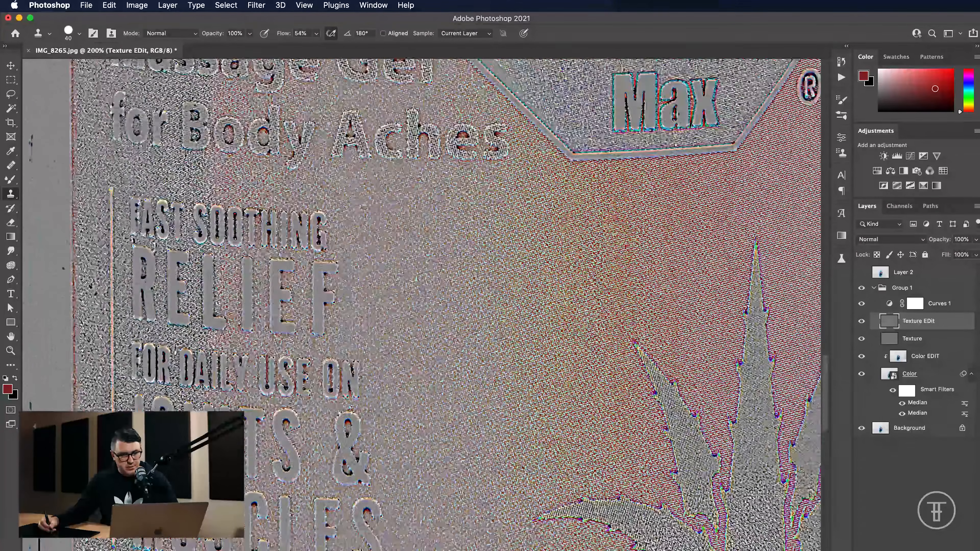
{"action": "scroll", "coordinate": [363, 296], "scroll_direction": "down", "scroll_amount": 5}
{"action": "left_click", "coordinate": [363, 295]}
{"action": "scroll", "coordinate": [363, 297], "scroll_direction": "down", "scroll_amount": 6}
{"action": "scroll", "coordinate": [365, 309], "scroll_direction": "down", "scroll_amount": 8}
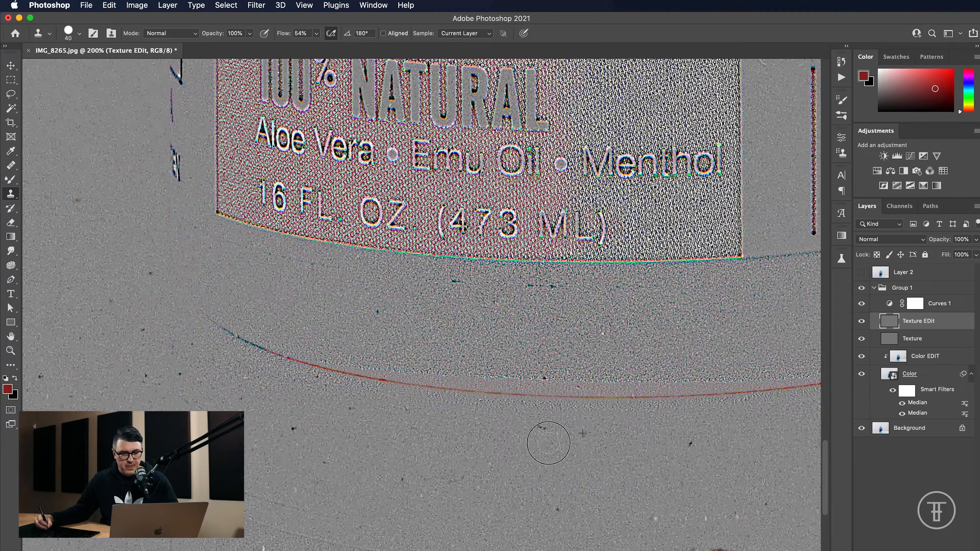
{"action": "left_click_drag", "start_coordinate": [560, 366], "coordinate": [546, 376]}
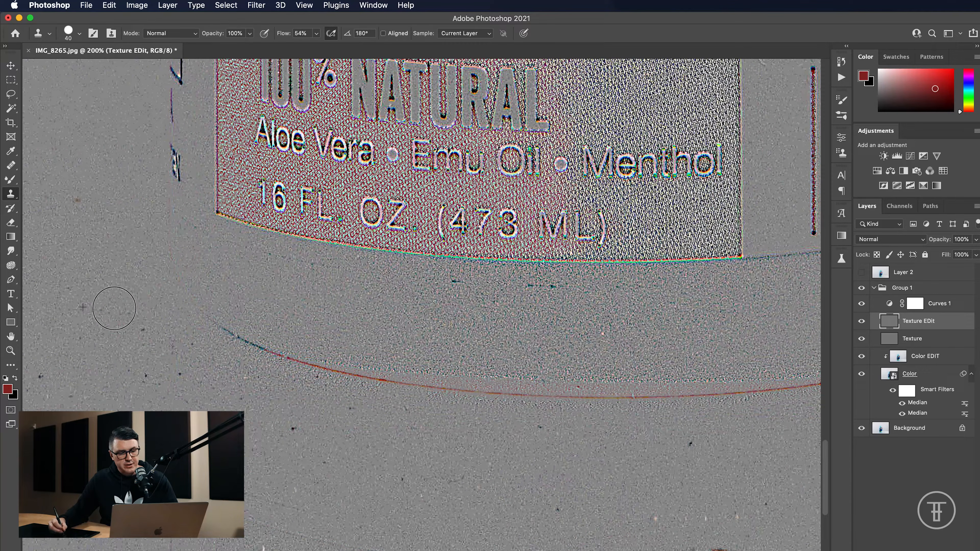
Step: Examine the texture from the label's lower right corner up along the bottle's right side to the right shoulder
{"action": "scroll", "coordinate": [342, 304], "scroll_direction": "right", "scroll_amount": 10}
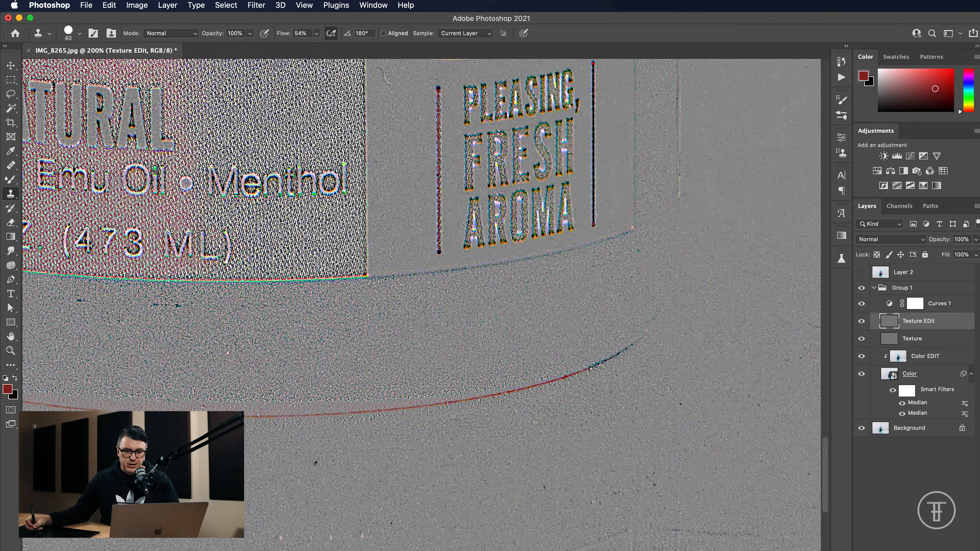
{"action": "left_click_drag", "start_coordinate": [639, 261], "coordinate": [399, 547]}
{"action": "left_click_drag", "start_coordinate": [390, 62], "coordinate": [447, 269]}
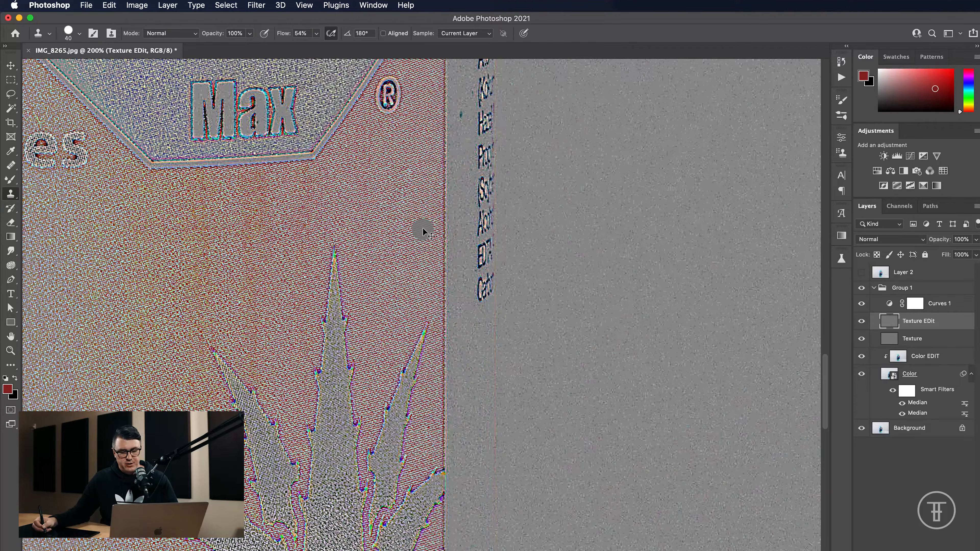
{"action": "left_click_drag", "start_coordinate": [420, 192], "coordinate": [414, 429]}
{"action": "key", "text": "super+minus"}
{"action": "key", "text": "super+minus"}
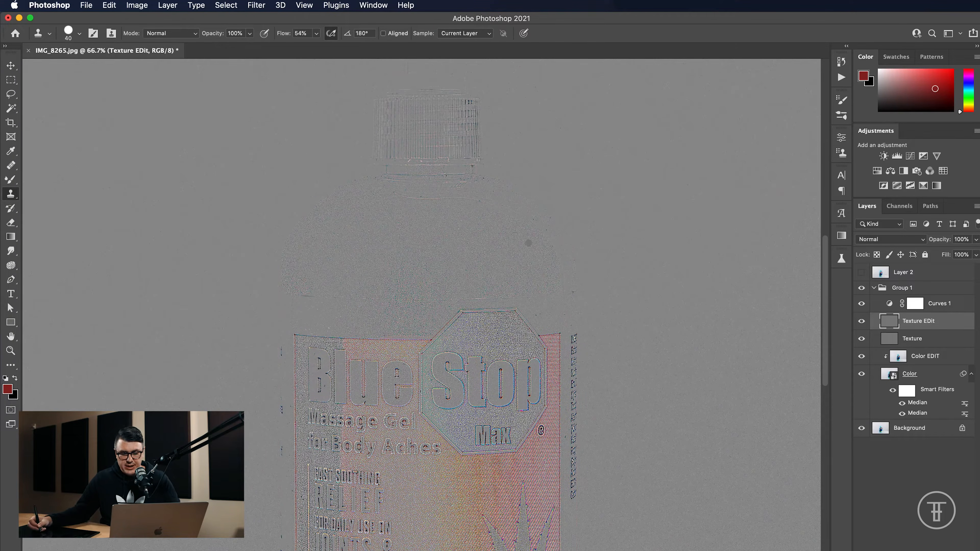
{"action": "key", "text": "super+plus"}
{"action": "key", "text": "super+plus"}
{"action": "key", "text": "super+plus"}
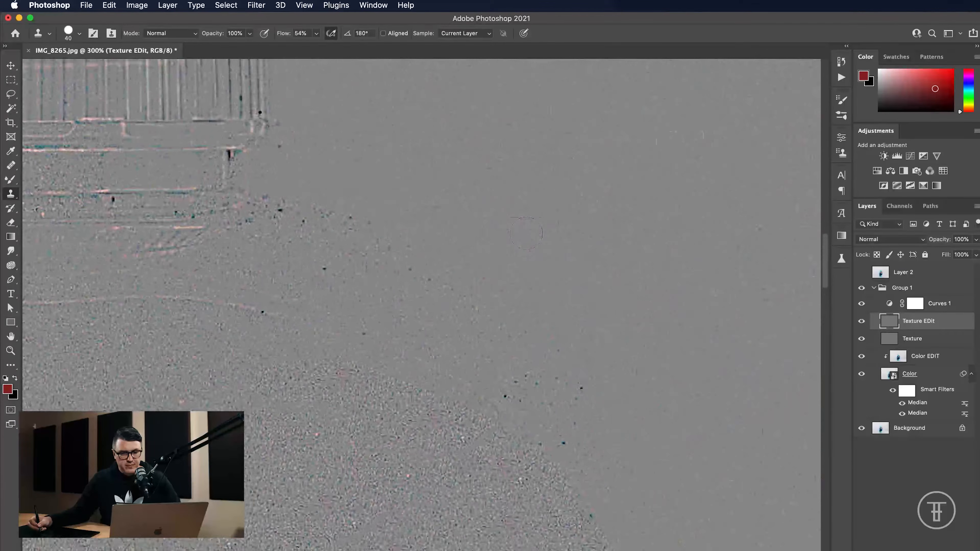
Step: Clone bottle grain over the right shoulder's outer edge and dust marks down toward the horizontal seam, enlarging the brush to 100 px
{"action": "left_click", "coordinate": [322, 382], "text": "alt"}
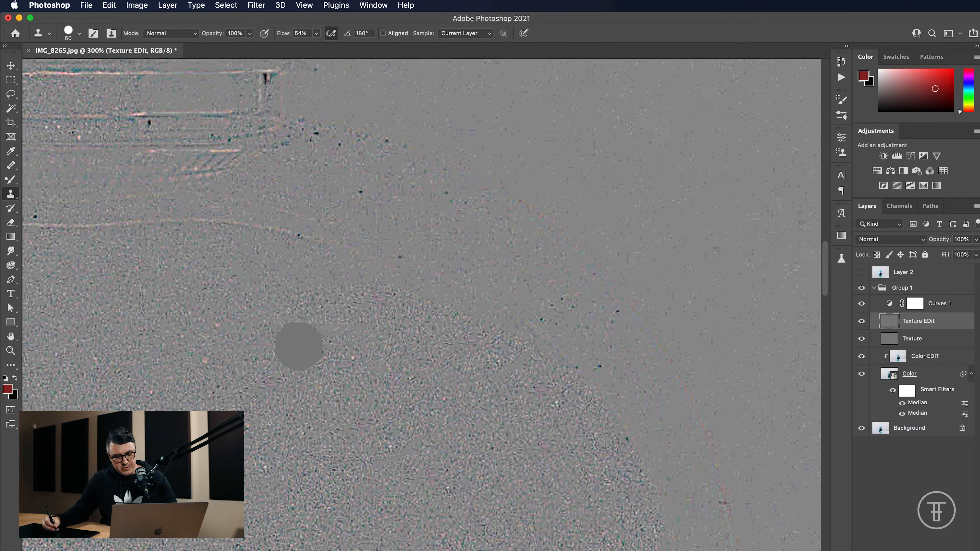
{"action": "mouse_move", "coordinate": [351, 241]}
{"action": "left_mouse_down"}
{"action": "mouse_move", "coordinate": [390, 258]}
{"action": "mouse_move", "coordinate": [445, 250]}
{"action": "mouse_move", "coordinate": [488, 295]}
{"action": "mouse_move", "coordinate": [513, 277]}
{"action": "left_mouse_up"}
{"action": "key", "text": "bracketright"}
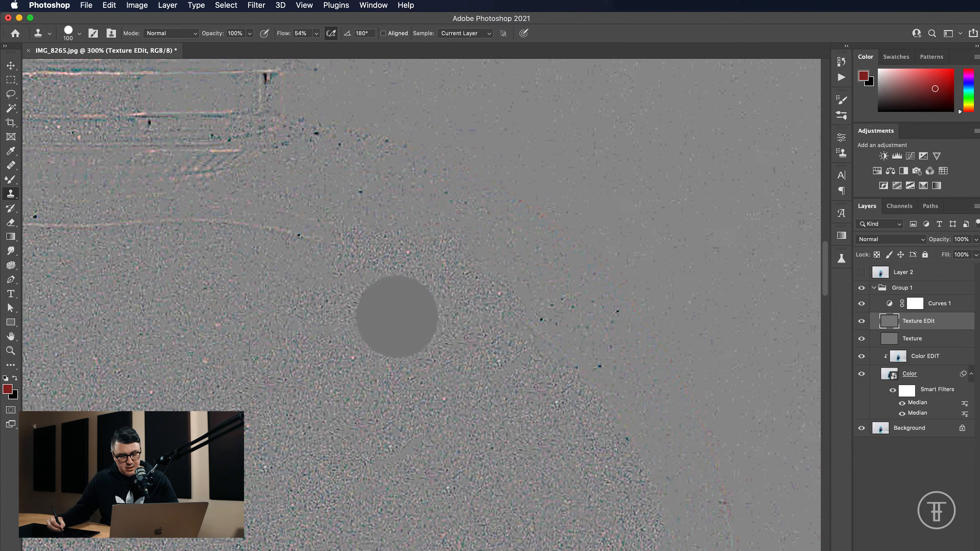
{"action": "mouse_move", "coordinate": [336, 234]}
{"action": "left_mouse_down"}
{"action": "mouse_move", "coordinate": [375, 210]}
{"action": "mouse_move", "coordinate": [564, 324]}
{"action": "left_mouse_up"}
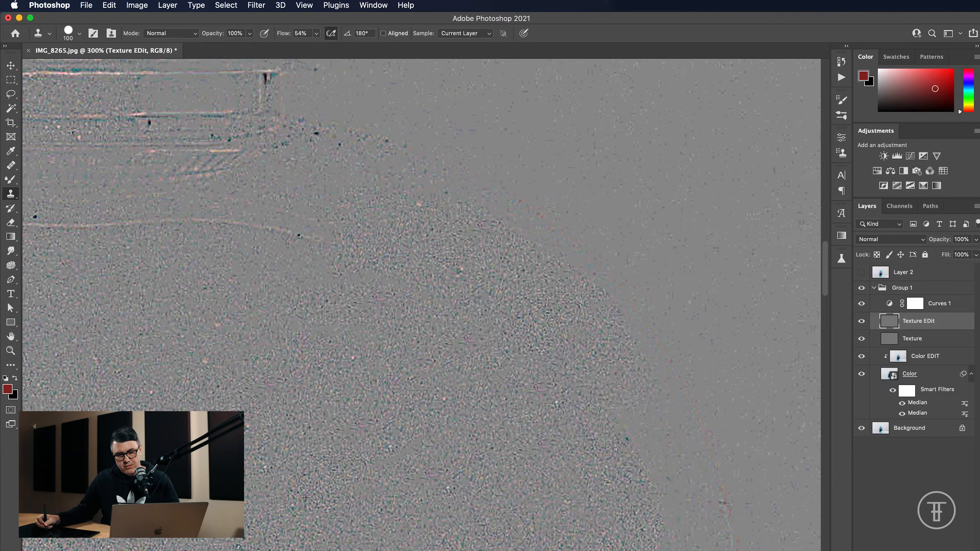
{"action": "scroll", "coordinate": [527, 351], "scroll_direction": "down", "scroll_amount": 10}
{"action": "mouse_move", "coordinate": [475, 229]}
{"action": "left_mouse_down"}
{"action": "mouse_move", "coordinate": [629, 293]}
{"action": "mouse_move", "coordinate": [603, 243]}
{"action": "mouse_move", "coordinate": [680, 317]}
{"action": "mouse_move", "coordinate": [635, 226]}
{"action": "mouse_move", "coordinate": [661, 245]}
{"action": "mouse_move", "coordinate": [699, 328]}
{"action": "mouse_move", "coordinate": [723, 423]}
{"action": "mouse_move", "coordinate": [684, 450]}
{"action": "mouse_move", "coordinate": [495, 469]}
{"action": "left_mouse_up"}
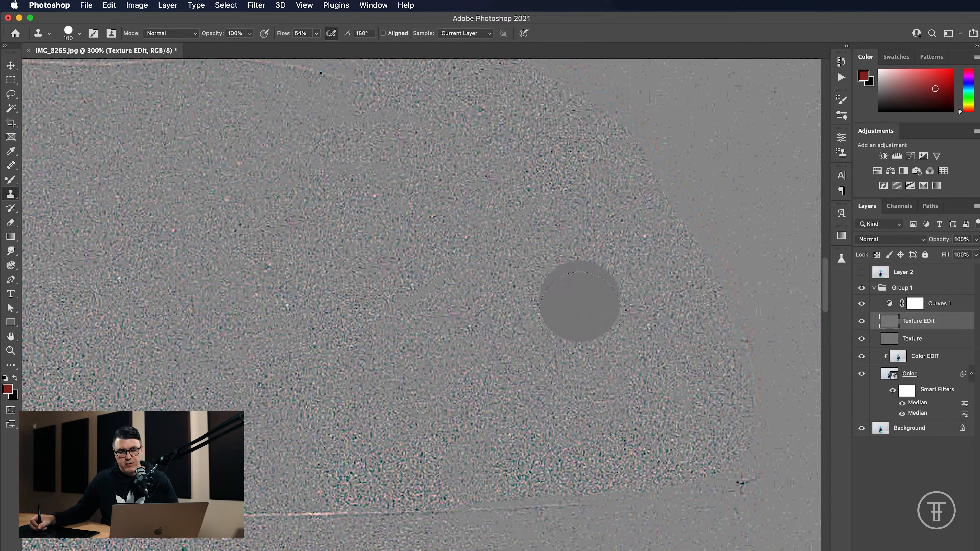
Step: Clone away the dark speck on the bottle's neck ring, undoing the first dab and redoing it with a 35 px brush
{"action": "key", "text": "super+1"}
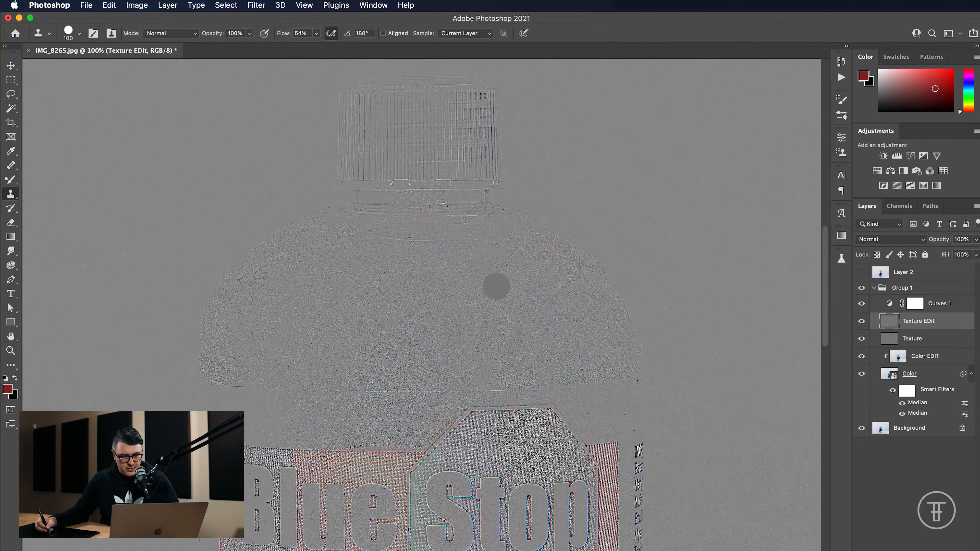
{"action": "key", "text": "super+plus"}
{"action": "key", "text": "super+plus"}
{"action": "scroll", "coordinate": [389, 283], "scroll_direction": "up", "scroll_amount": 5}
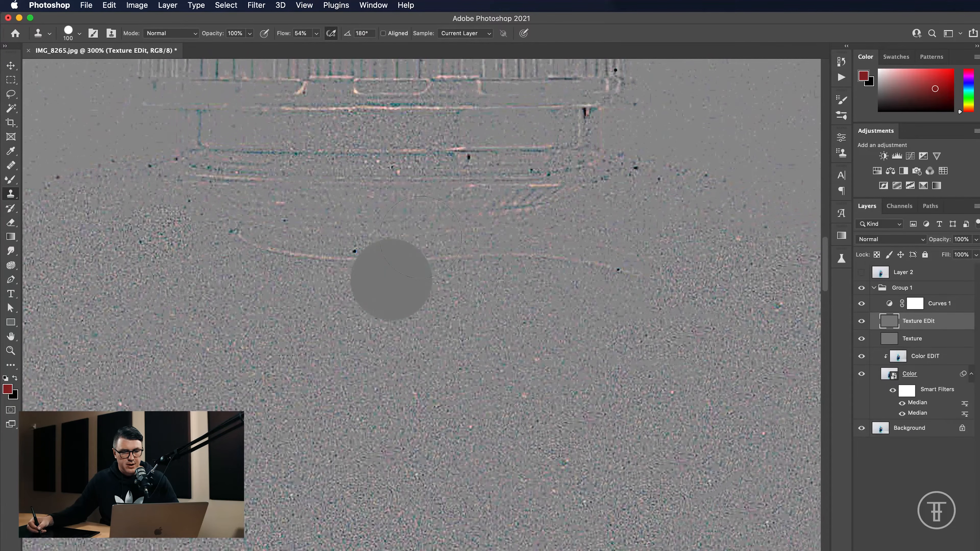
{"action": "key", "text": "bracketleft"}
{"action": "key", "text": "bracketleft"}
{"action": "key", "text": "bracketleft"}
{"action": "left_click", "coordinate": [480, 170]}
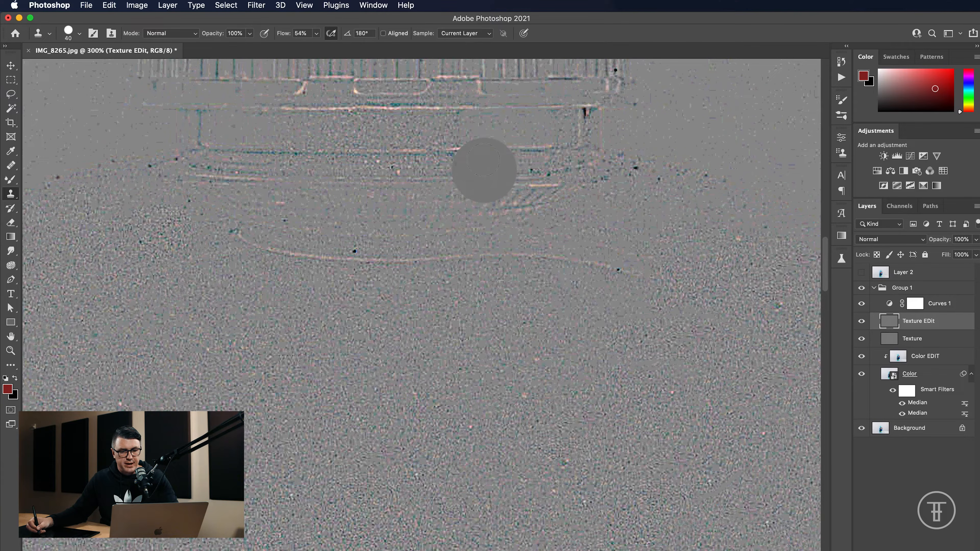
{"action": "key", "text": "bracketleft"}
{"action": "key", "text": "super+z"}
{"action": "left_click", "coordinate": [471, 163]}
Step: Resample nearby grain and clone away the dark speck above the curved line below the neck
{"action": "left_click", "coordinate": [386, 245], "text": "alt"}
{"action": "left_click", "coordinate": [354, 251]}
{"action": "left_click", "coordinate": [137, 244]}
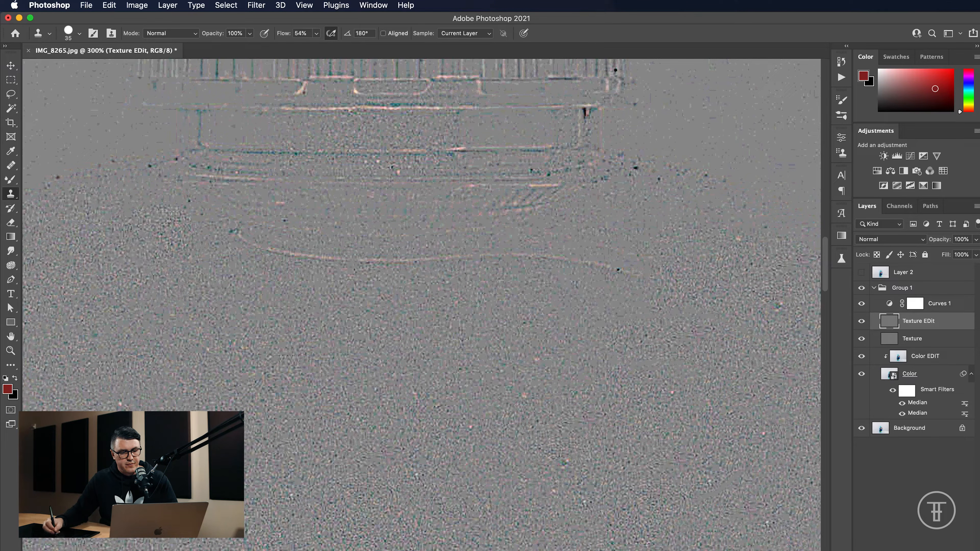
Step: Show the whole photo in normal color by clipping Texture EDit to Texture and hiding Curves 1
{"action": "key", "text": "super+minus"}
{"action": "key", "text": "super+minus"}
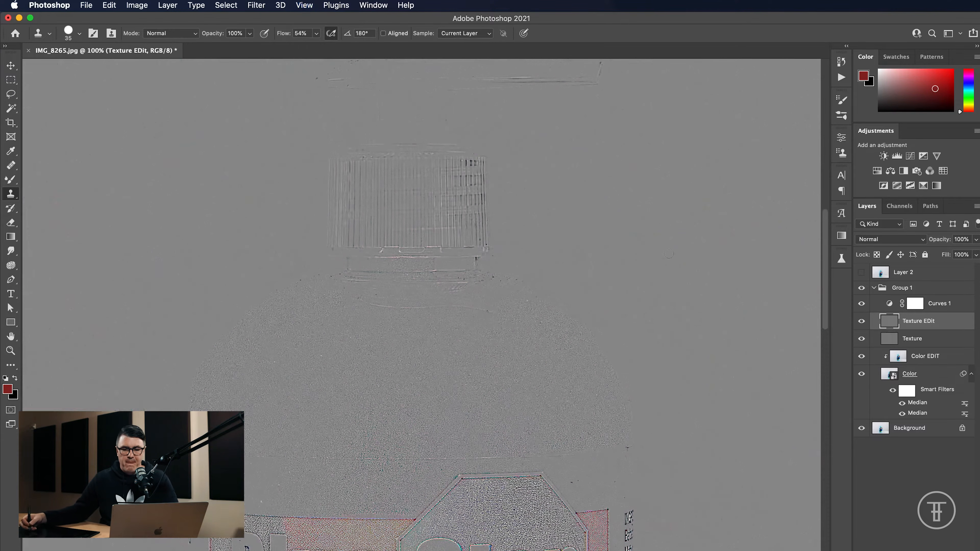
{"action": "key", "text": "super+minus"}
{"action": "key", "text": "super+0"}
{"action": "left_click", "coordinate": [888, 330], "text": "alt"}
{"action": "left_click", "coordinate": [862, 304]}
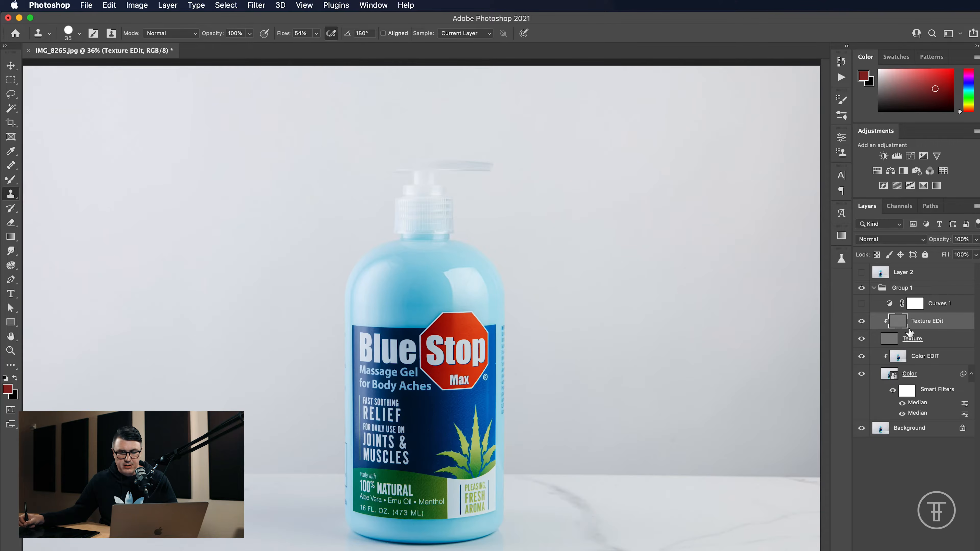
Step: Select the Color EDIT layer and set up the Mixer Brush with a 300 px tip near the right shoulder's reflection
{"action": "key", "text": "super+plus"}
{"action": "key", "text": "super+plus"}
{"action": "key", "text": "super+plus"}
{"action": "key", "text": "super+plus"}
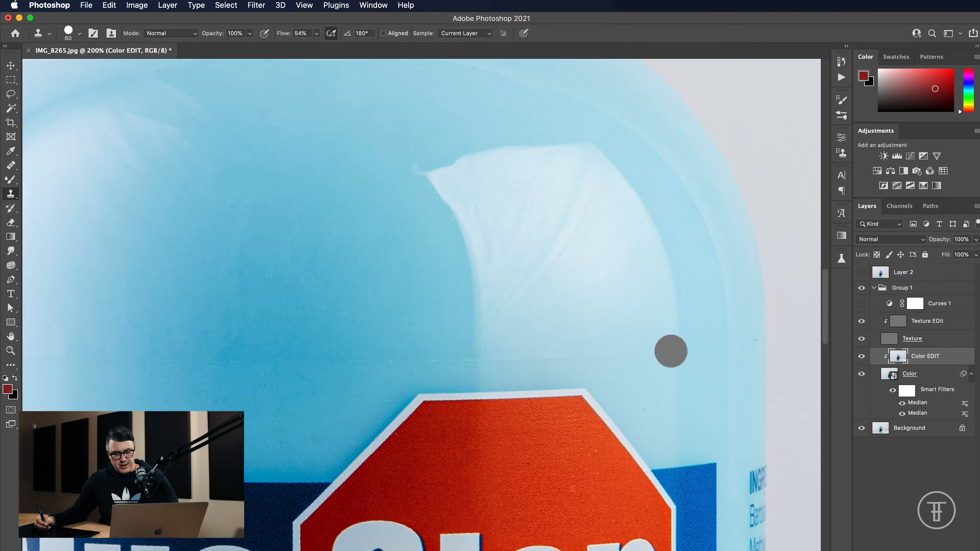
{"action": "key", "text": "b"}
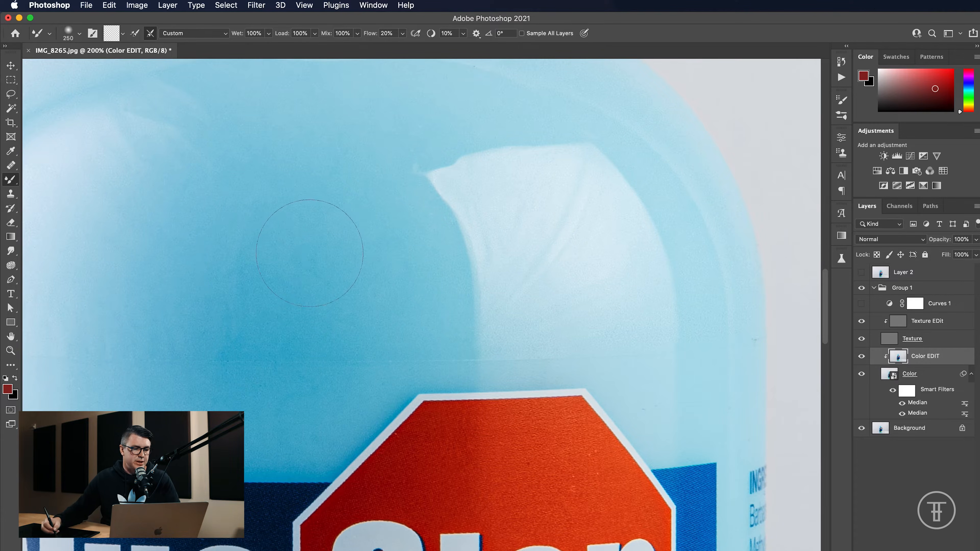
{"action": "left_click", "coordinate": [12, 177]}
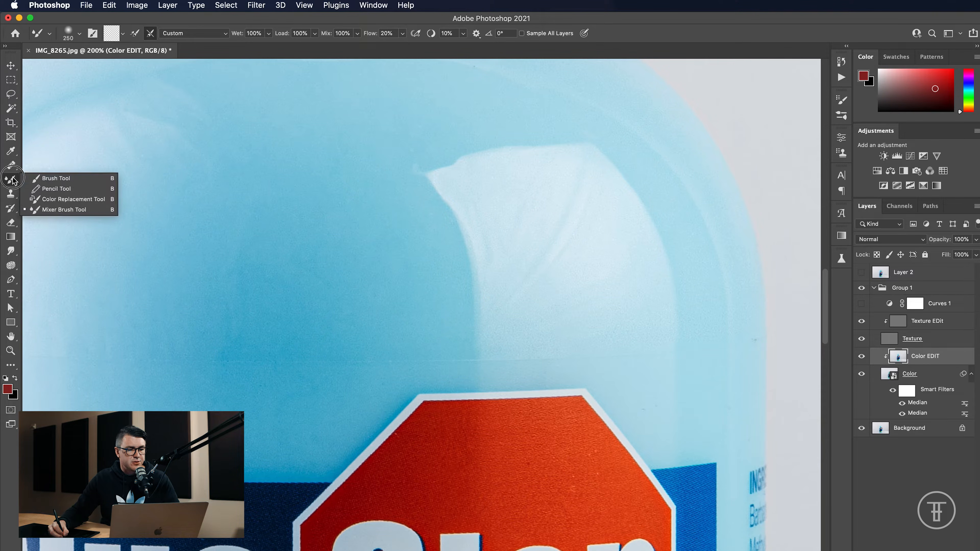
{"action": "left_click", "coordinate": [64, 210]}
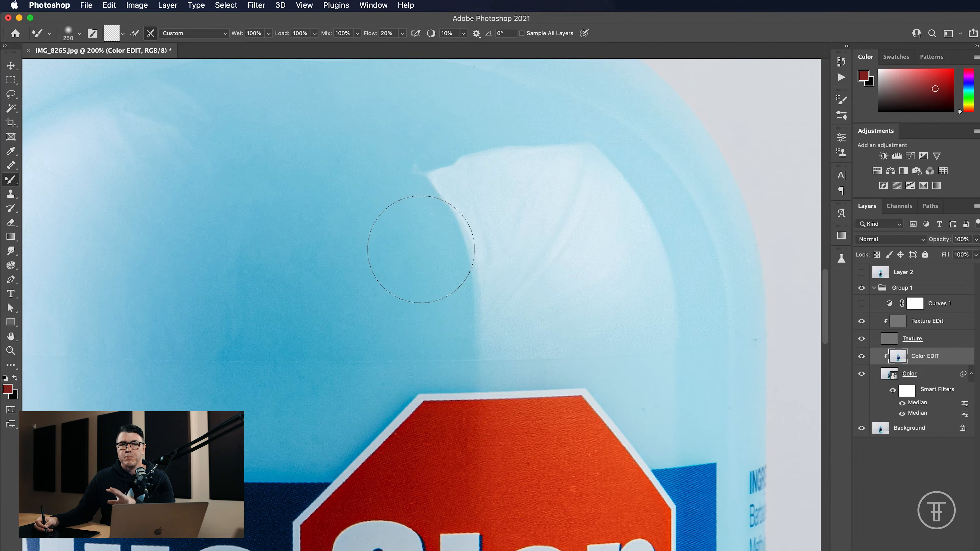
{"action": "key", "text": "bracketright"}
{"action": "key", "text": "bracketright"}
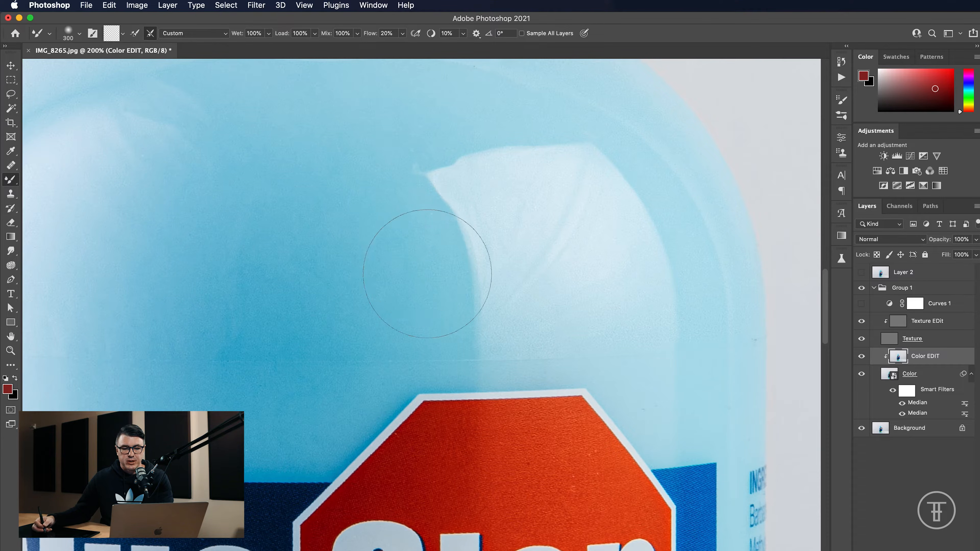
Step: Set the Mixer Brush to a 250 px tip with 40% flow and check the tip's hardness
{"action": "key", "text": "bracketleft"}
{"action": "key", "text": "bracketleft"}
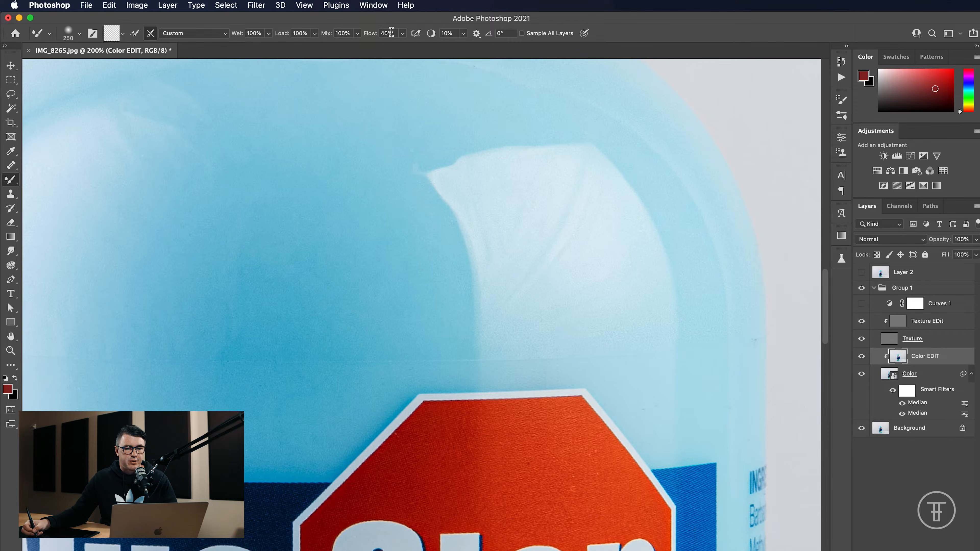
{"action": "key", "text": "shift+4"}
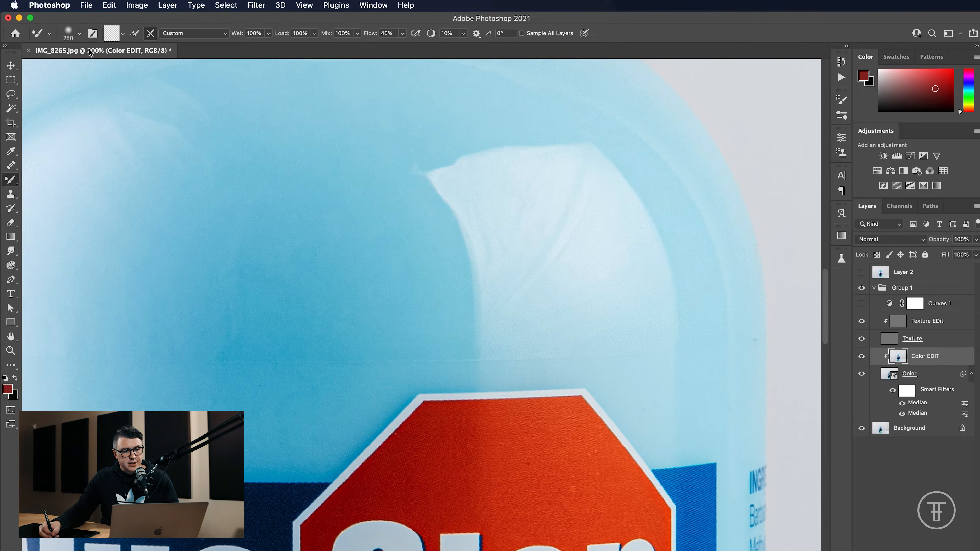
{"action": "left_click", "coordinate": [79, 34]}
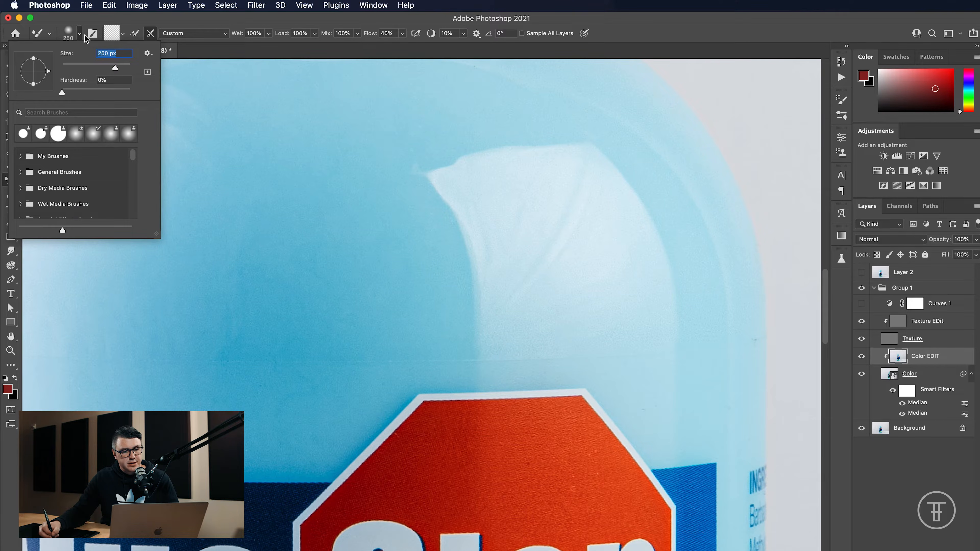
{"action": "left_click", "coordinate": [134, 19]}
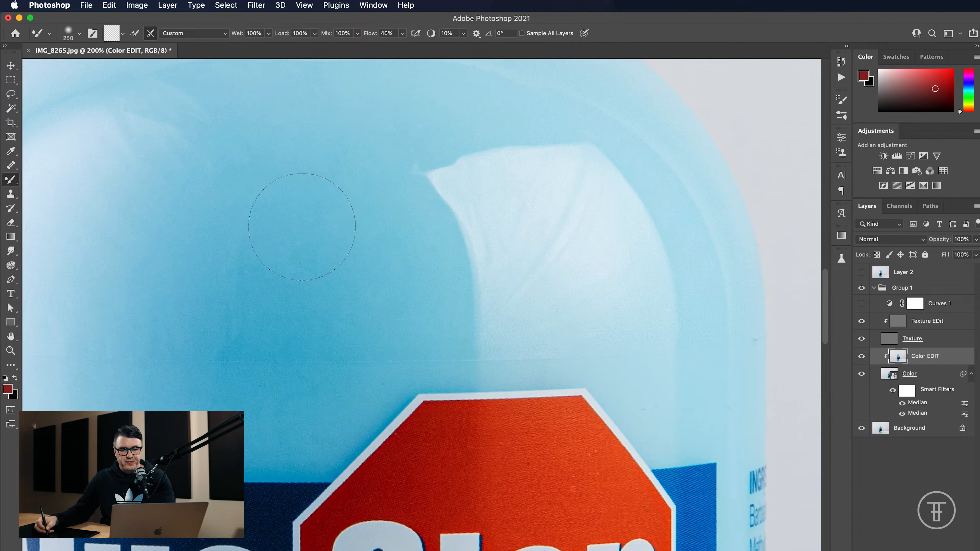
Step: Smooth out the creases and the pointed corner of the right shoulder's reflection with a 175 px Mixer Brush
{"action": "key", "text": "bracketright"}
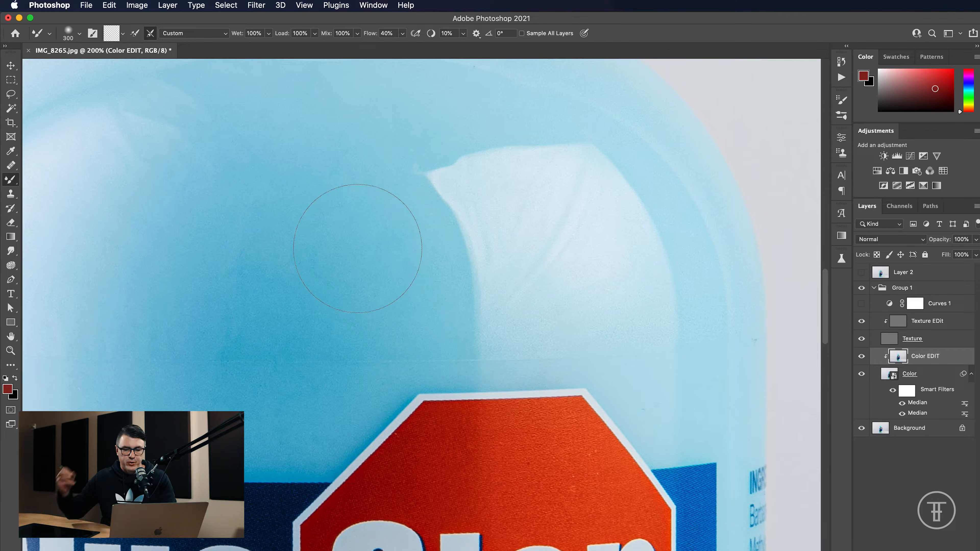
{"action": "key", "text": "bracketleft"}
{"action": "key", "text": "bracketleft"}
{"action": "key", "text": "bracketleft"}
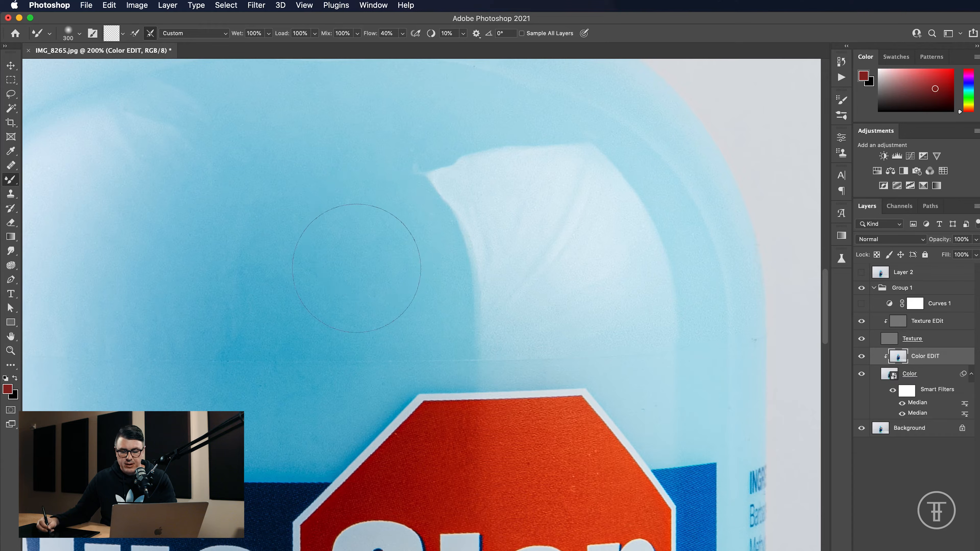
{"action": "left_click_drag", "start_coordinate": [419, 199], "coordinate": [434, 220]}
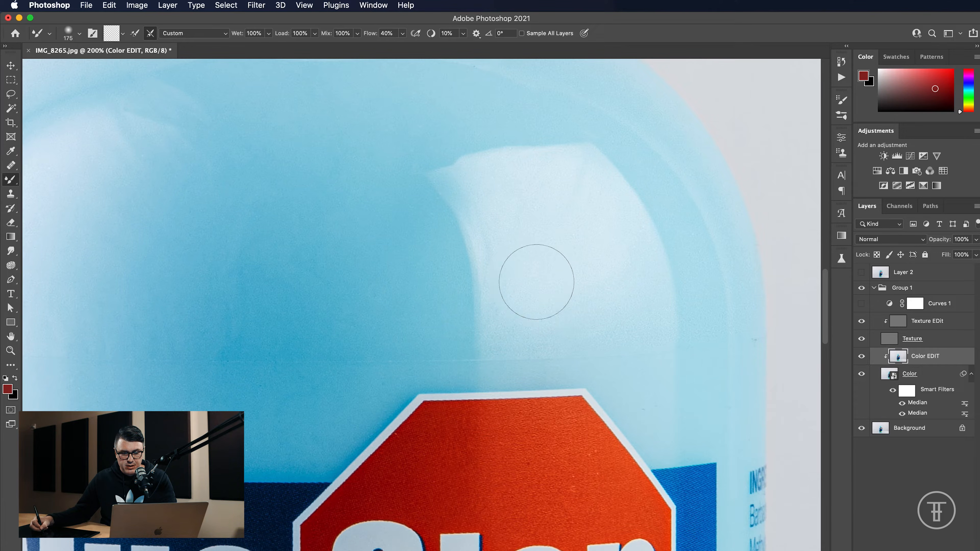
Step: Blend the faint creases inside the right reflection and soften its inner edge, using tips between 90 and 150 px
{"action": "key", "text": "bracketleft"}
{"action": "key", "text": "bracketleft"}
{"action": "key", "text": "super+equal"}
{"action": "key", "text": "super+equal"}
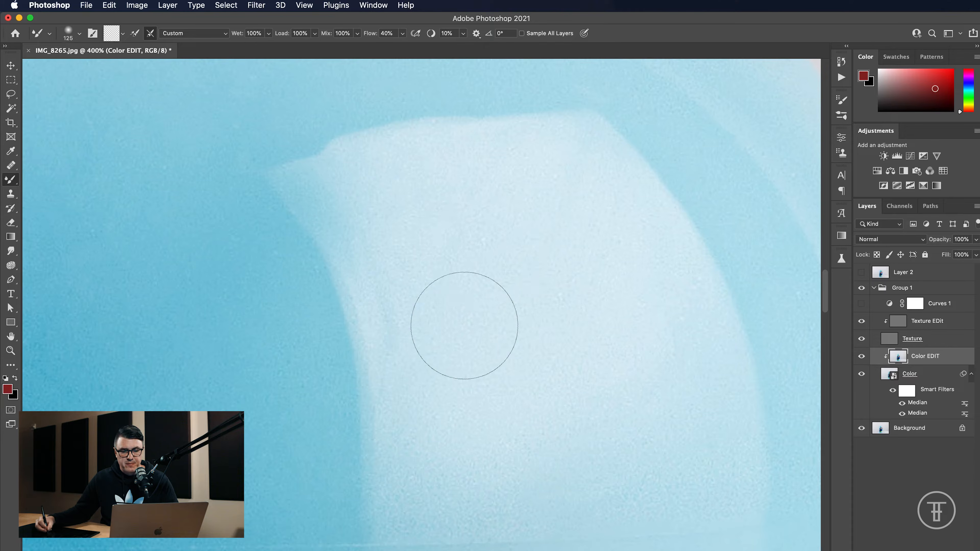
{"action": "key", "text": "bracketleft"}
{"action": "key", "text": "bracketleft"}
{"action": "key", "text": "bracketleft"}
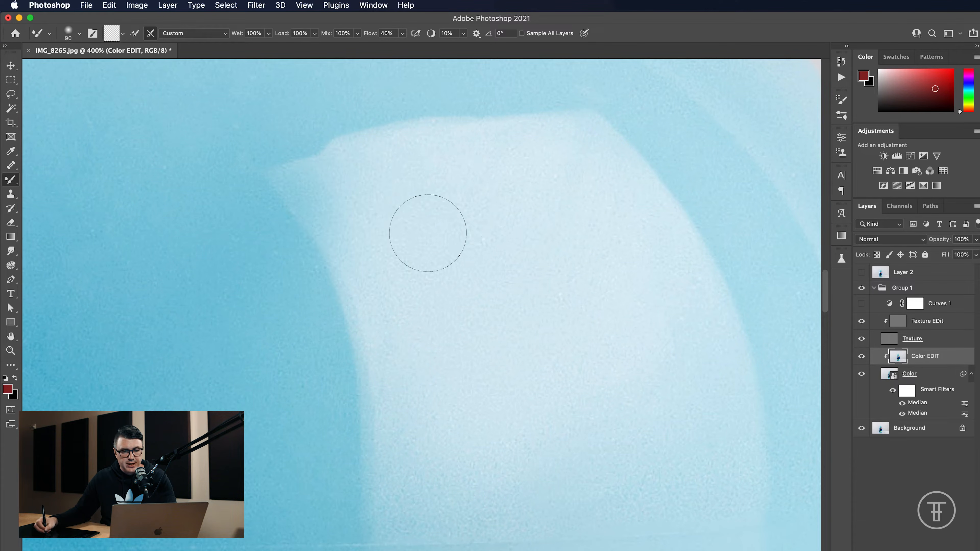
{"action": "key", "text": "bracketright"}
{"action": "key", "text": "bracketright"}
{"action": "key", "text": "bracketright"}
{"action": "key", "text": "bracketright"}
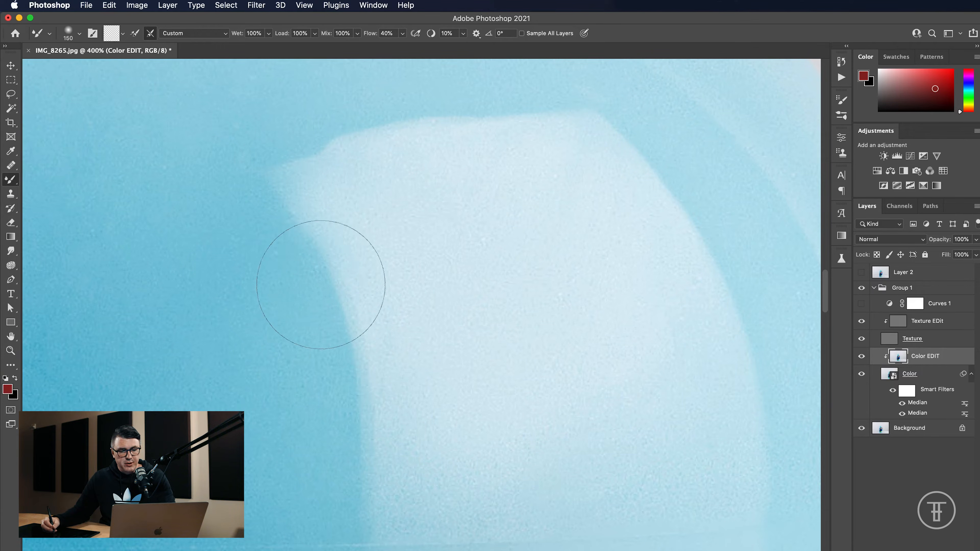
Step: Blend the bottle's blue center over the inner half of the right reflection with the Mixer Brush
{"action": "key", "text": "super+minus"}
{"action": "mouse_move", "coordinate": [480, 327]}
{"action": "left_mouse_down"}
{"action": "mouse_move", "coordinate": [503, 346]}
{"action": "mouse_move", "coordinate": [411, 352]}
{"action": "left_mouse_up"}
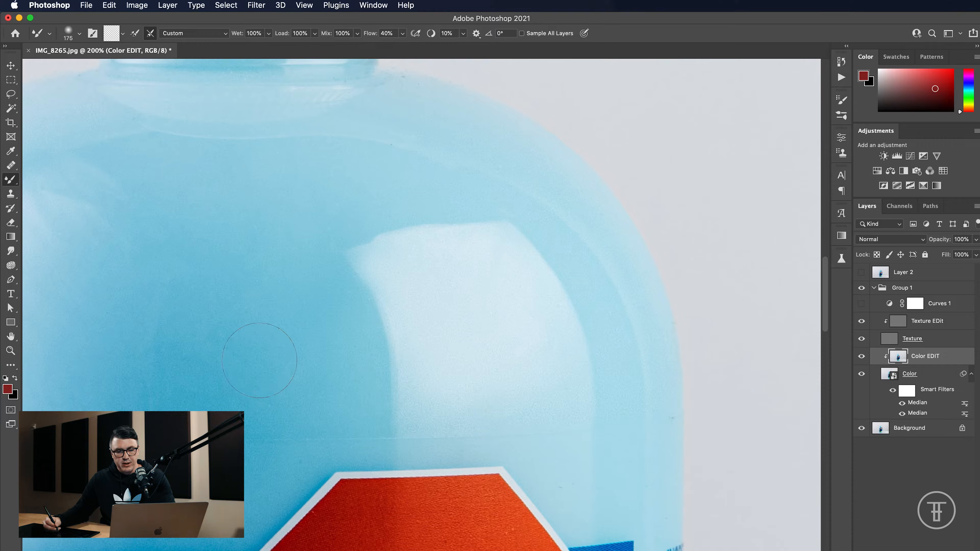
{"action": "mouse_move", "coordinate": [277, 334]}
{"action": "left_mouse_down"}
{"action": "mouse_move", "coordinate": [418, 212]}
{"action": "mouse_move", "coordinate": [440, 236]}
{"action": "mouse_move", "coordinate": [375, 250]}
{"action": "mouse_move", "coordinate": [387, 291]}
{"action": "mouse_move", "coordinate": [466, 323]}
{"action": "mouse_move", "coordinate": [419, 359]}
{"action": "mouse_move", "coordinate": [430, 340]}
{"action": "mouse_move", "coordinate": [448, 343]}
{"action": "mouse_move", "coordinate": [400, 402]}
{"action": "mouse_move", "coordinate": [371, 376]}
{"action": "mouse_move", "coordinate": [376, 284]}
{"action": "mouse_move", "coordinate": [466, 229]}
{"action": "mouse_move", "coordinate": [425, 265]}
{"action": "left_mouse_up"}
Step: Pull the remaining right reflection up along the shoulder's curve with a 125 px tip to form a soft highlight
{"action": "key", "text": "bracketleft"}
{"action": "key", "text": "bracketleft"}
{"action": "key", "text": "bracketleft"}
{"action": "key", "text": "bracketleft"}
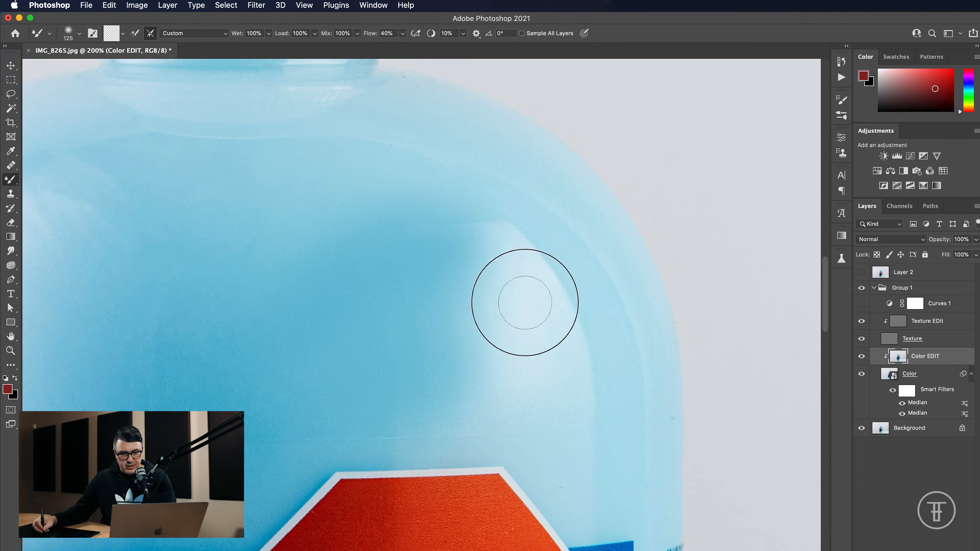
{"action": "left_click_drag", "start_coordinate": [524, 302], "coordinate": [405, 183]}
{"action": "left_click_drag", "start_coordinate": [511, 256], "coordinate": [441, 210]}
{"action": "left_click_drag", "start_coordinate": [535, 282], "coordinate": [401, 159]}
{"action": "mouse_move", "coordinate": [499, 232]}
{"action": "left_mouse_down"}
{"action": "mouse_move", "coordinate": [489, 215]}
{"action": "mouse_move", "coordinate": [410, 166]}
{"action": "left_mouse_up"}
{"action": "left_click_drag", "start_coordinate": [544, 288], "coordinate": [437, 191]}
{"action": "left_click_drag", "start_coordinate": [546, 264], "coordinate": [541, 257]}
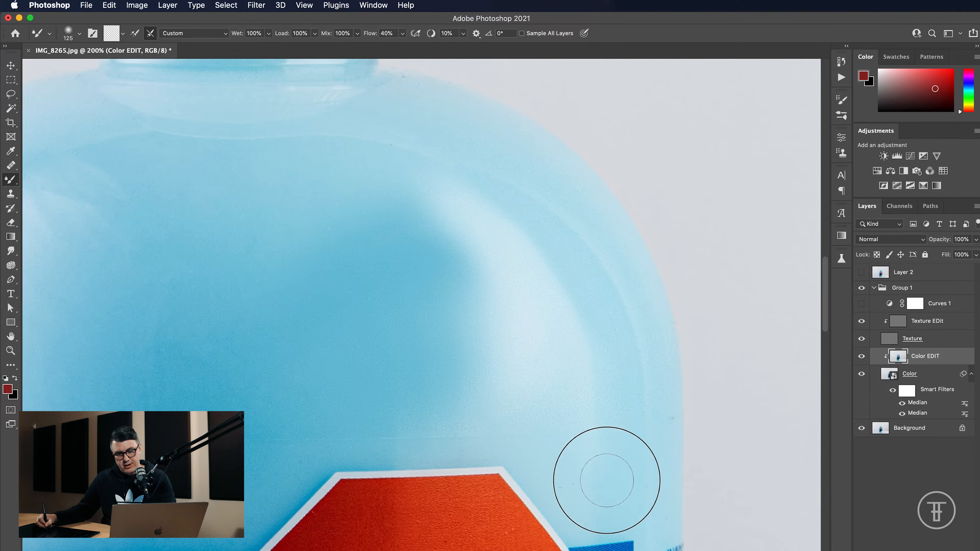
{"action": "mouse_move", "coordinate": [581, 355]}
{"action": "left_mouse_down"}
{"action": "mouse_move", "coordinate": [479, 204]}
{"action": "mouse_move", "coordinate": [418, 178]}
{"action": "left_mouse_up"}
Step: Refine the right highlight's inner edge with a 90 px tip and blend its upper end with a 200 px tip
{"action": "key", "text": "bracketleft"}
{"action": "key", "text": "bracketleft"}
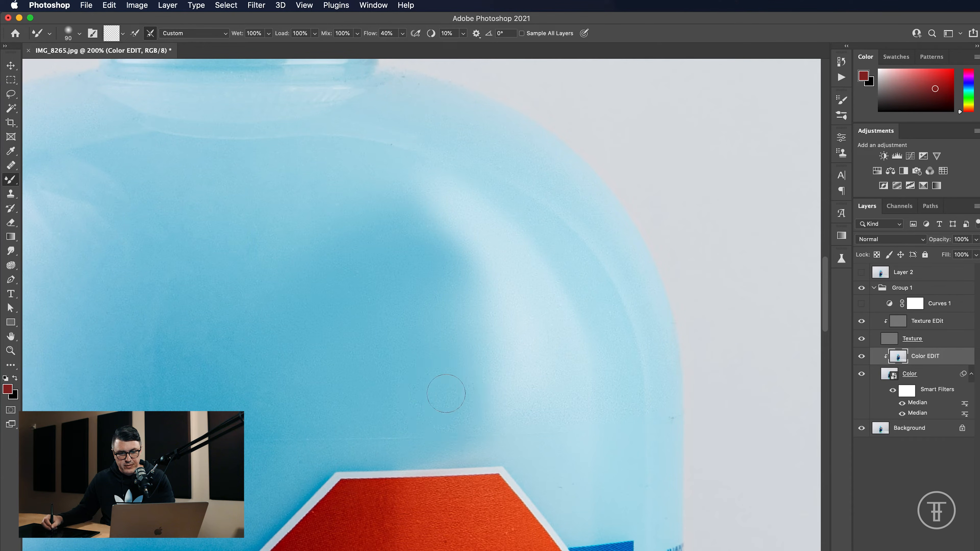
{"action": "key", "text": "bracketright"}
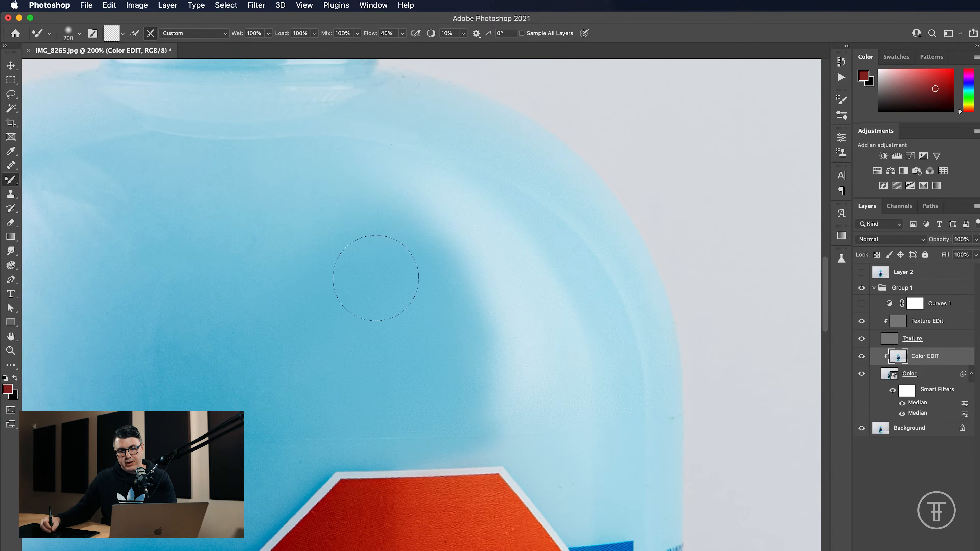
{"action": "left_click_drag", "start_coordinate": [376, 275], "coordinate": [438, 212]}
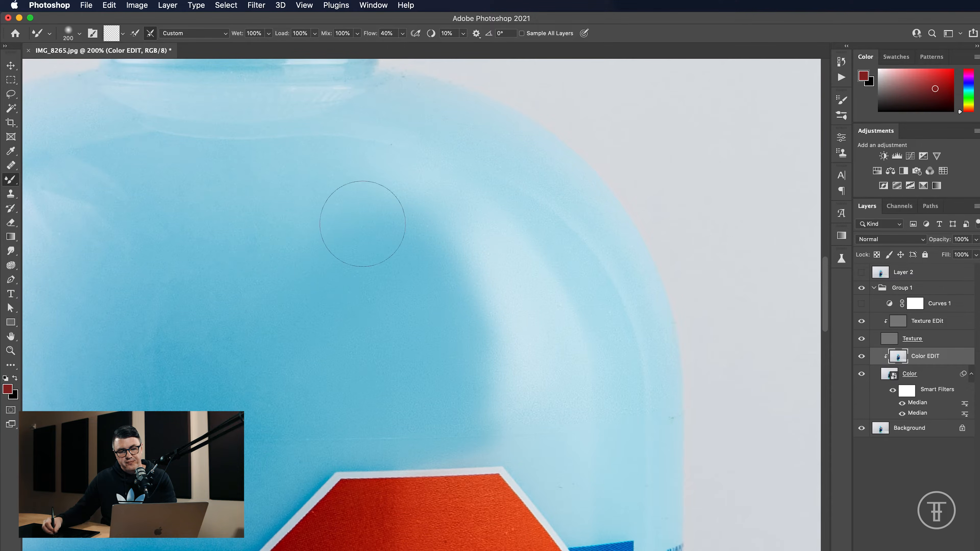
Step: Smooth the streaky left shoulder reflection into the blue center with a 200 px Mixer Brush
{"action": "scroll", "coordinate": [373, 284], "scroll_direction": "down", "scroll_amount": 5}
{"action": "scroll", "coordinate": [373, 283], "scroll_direction": "left", "scroll_amount": 4}
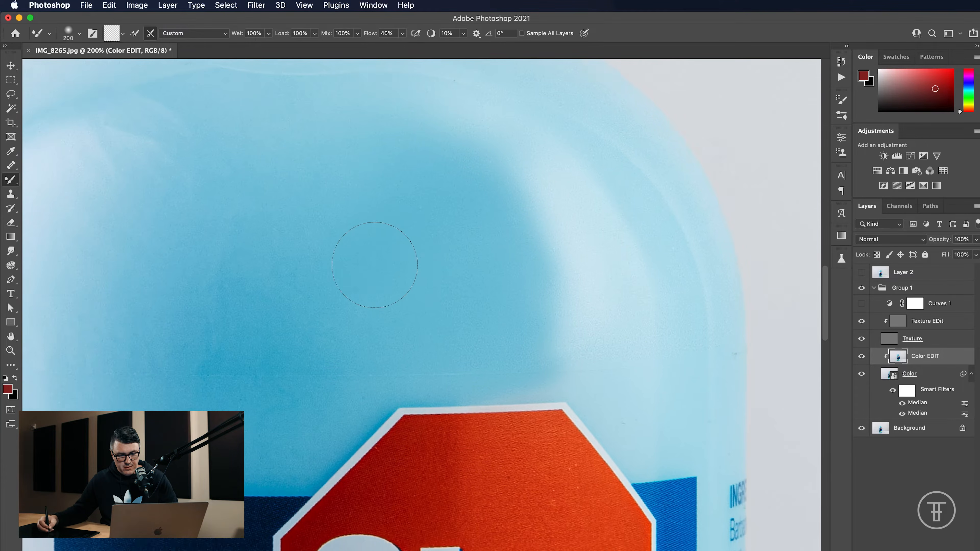
{"action": "scroll", "coordinate": [357, 304], "scroll_direction": "left", "scroll_amount": 5}
{"action": "scroll", "coordinate": [370, 290], "scroll_direction": "up", "scroll_amount": 1}
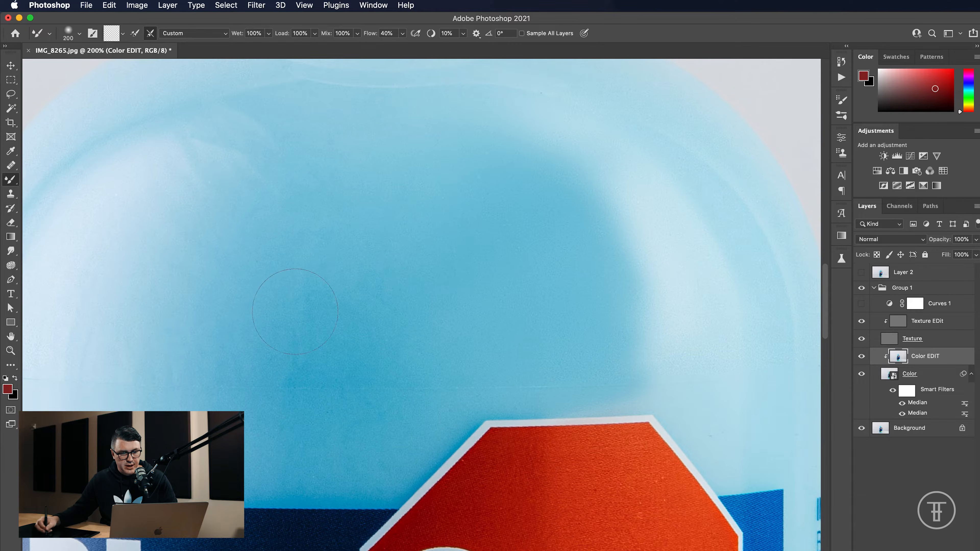
{"action": "scroll", "coordinate": [319, 329], "scroll_direction": "left", "scroll_amount": 5}
{"action": "scroll", "coordinate": [319, 330], "scroll_direction": "down", "scroll_amount": 1}
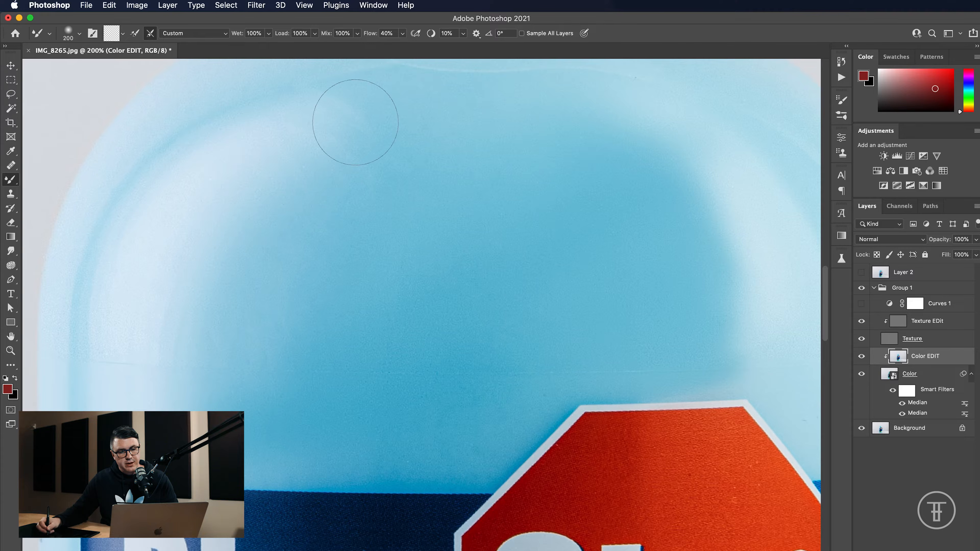
Step: Blend away the dark curved line along the outer side of the left shoulder's highlight with a 125 px tip
{"action": "scroll", "coordinate": [307, 194], "scroll_direction": "left", "scroll_amount": 1}
{"action": "scroll", "coordinate": [350, 153], "scroll_direction": "left", "scroll_amount": 3}
{"action": "scroll", "coordinate": [349, 153], "scroll_direction": "up", "scroll_amount": 1}
{"action": "key", "text": "bracketleft"}
{"action": "key", "text": "bracketleft"}
{"action": "key", "text": "bracketleft"}
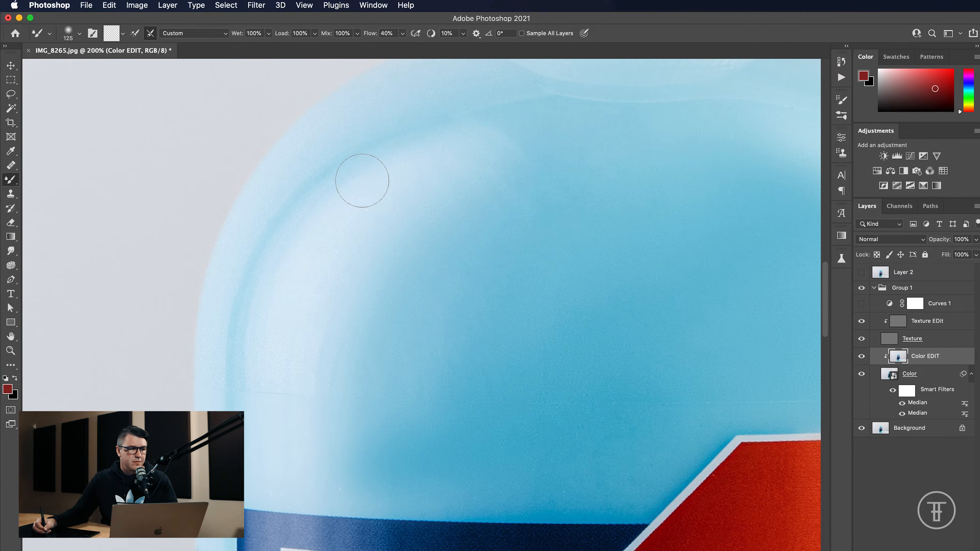
{"action": "mouse_move", "coordinate": [338, 230]}
{"action": "left_mouse_down"}
{"action": "mouse_move", "coordinate": [323, 259]}
{"action": "mouse_move", "coordinate": [374, 163]}
{"action": "mouse_move", "coordinate": [327, 218]}
{"action": "mouse_move", "coordinate": [411, 131]}
{"action": "mouse_move", "coordinate": [293, 239]}
{"action": "mouse_move", "coordinate": [368, 150]}
{"action": "mouse_move", "coordinate": [278, 267]}
{"action": "mouse_move", "coordinate": [319, 172]}
{"action": "mouse_move", "coordinate": [289, 213]}
{"action": "mouse_move", "coordinate": [257, 309]}
{"action": "mouse_move", "coordinate": [295, 204]}
{"action": "mouse_move", "coordinate": [246, 318]}
{"action": "mouse_move", "coordinate": [257, 271]}
{"action": "mouse_move", "coordinate": [245, 373]}
{"action": "mouse_move", "coordinate": [241, 335]}
{"action": "mouse_move", "coordinate": [244, 310]}
{"action": "mouse_move", "coordinate": [239, 415]}
{"action": "mouse_move", "coordinate": [241, 324]}
{"action": "mouse_move", "coordinate": [241, 468]}
{"action": "left_mouse_up"}
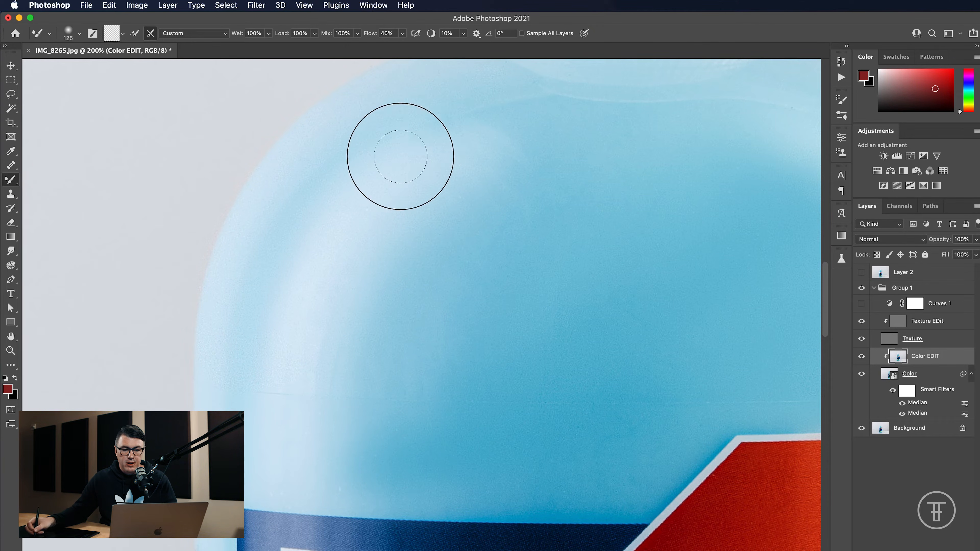
{"action": "mouse_move", "coordinate": [532, 98]}
{"action": "left_mouse_down"}
{"action": "mouse_move", "coordinate": [385, 161]}
{"action": "mouse_move", "coordinate": [394, 155]}
{"action": "left_mouse_up"}
{"action": "left_click_drag", "start_coordinate": [393, 155], "coordinate": [260, 267]}
{"action": "left_click_drag", "start_coordinate": [291, 205], "coordinate": [254, 350]}
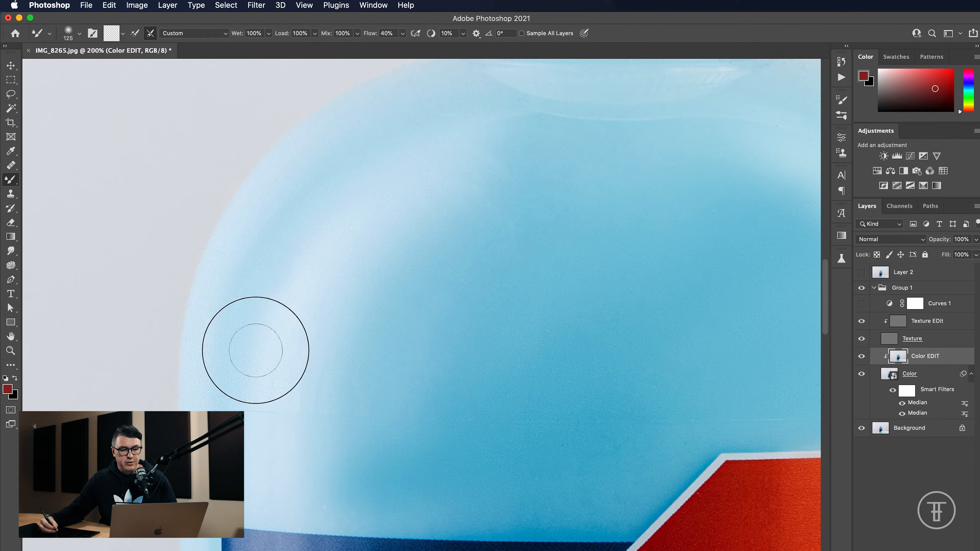
{"action": "mouse_move", "coordinate": [310, 151]}
{"action": "left_mouse_down"}
{"action": "mouse_move", "coordinate": [232, 295]}
{"action": "mouse_move", "coordinate": [227, 415]}
{"action": "mouse_move", "coordinate": [220, 320]}
{"action": "mouse_move", "coordinate": [227, 469]}
{"action": "mouse_move", "coordinate": [239, 356]}
{"action": "mouse_move", "coordinate": [306, 201]}
{"action": "mouse_move", "coordinate": [268, 243]}
{"action": "mouse_move", "coordinate": [375, 127]}
{"action": "mouse_move", "coordinate": [323, 163]}
{"action": "mouse_move", "coordinate": [395, 123]}
{"action": "mouse_move", "coordinate": [441, 152]}
{"action": "mouse_move", "coordinate": [256, 315]}
{"action": "mouse_move", "coordinate": [343, 181]}
{"action": "mouse_move", "coordinate": [273, 321]}
{"action": "left_mouse_up"}
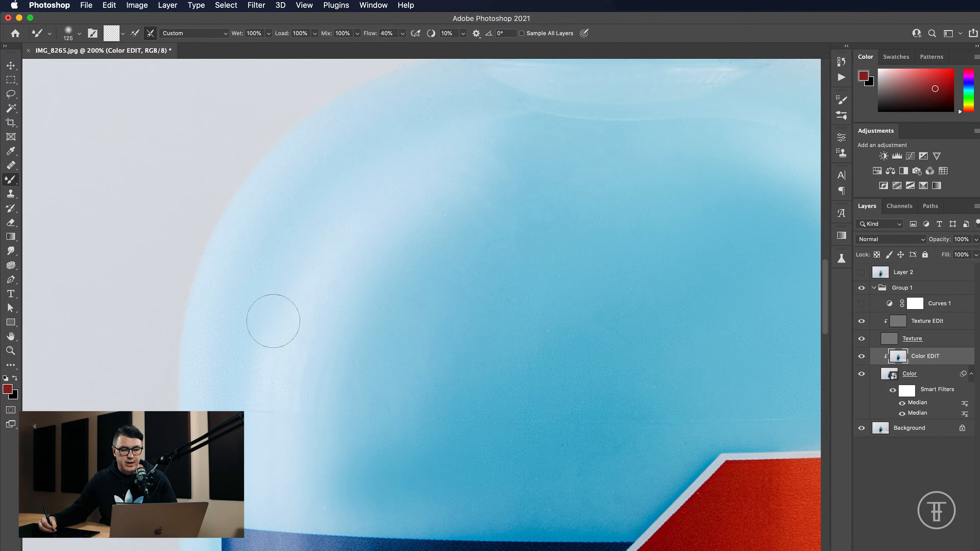
Step: Even out and widen the left shoulder's highlight with a 250 px Mixer Brush
{"action": "key", "text": "bracketright"}
{"action": "key", "text": "bracketright"}
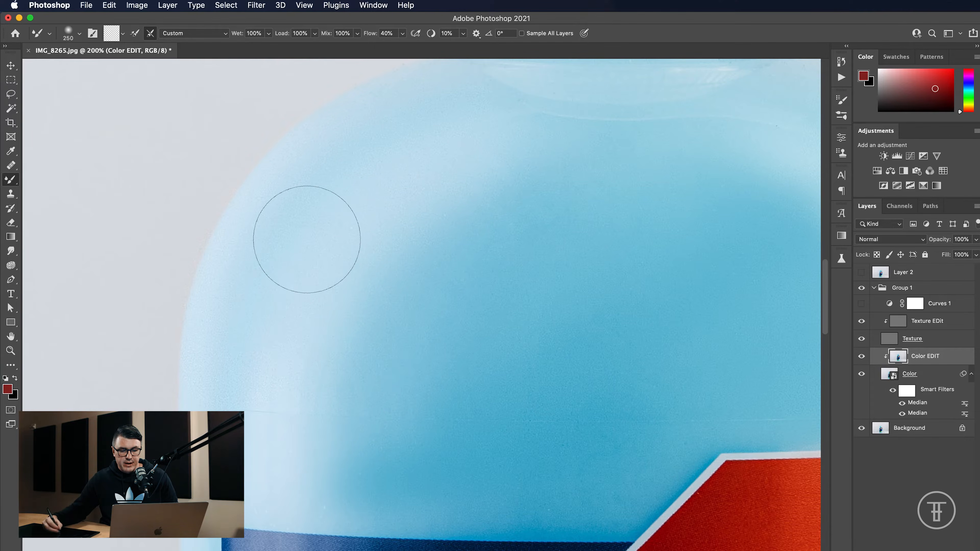
{"action": "key", "text": "bracketleft"}
{"action": "key", "text": "bracketleft"}
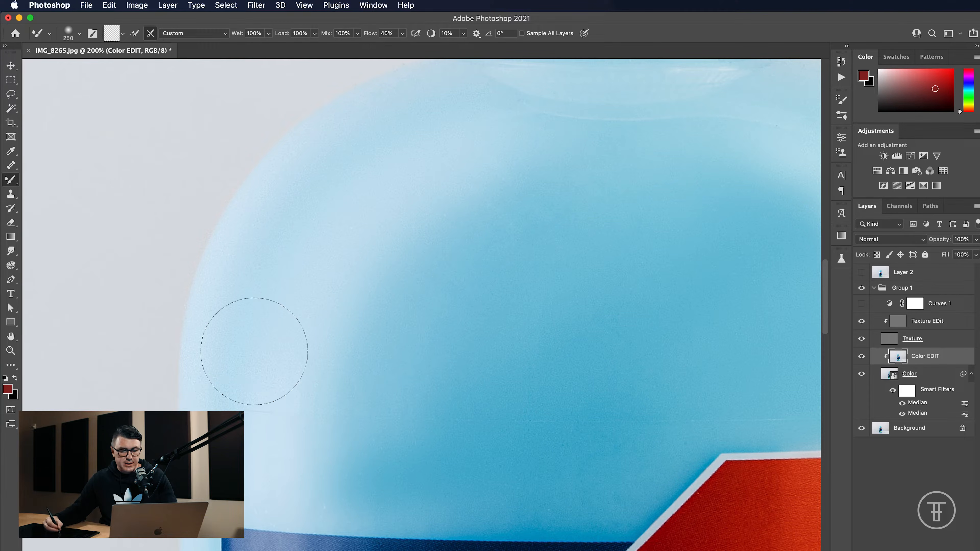
Step: Blend the bottle's left edge down toward the label with a 125 px tip
{"action": "key", "text": "bracketleft"}
{"action": "key", "text": "bracketleft"}
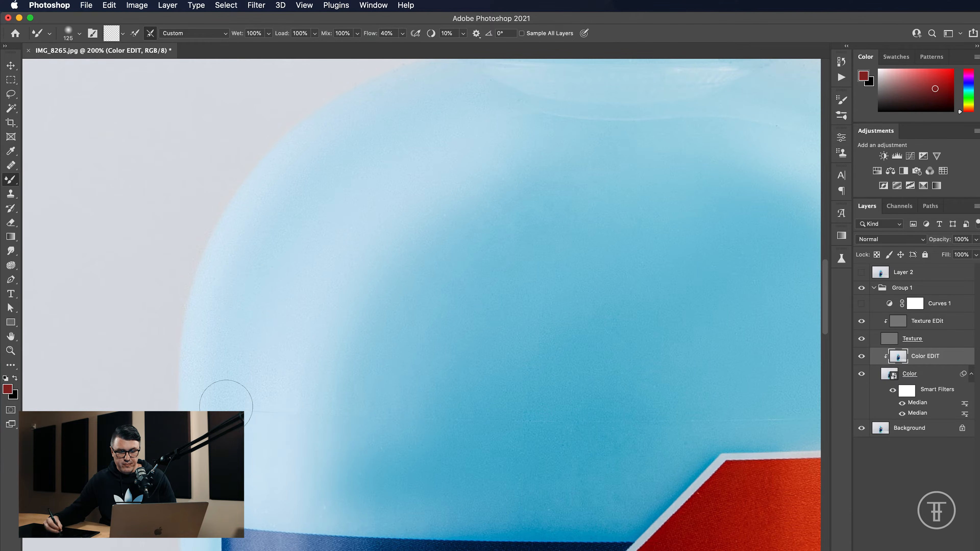
{"action": "scroll", "coordinate": [213, 409], "scroll_direction": "down", "scroll_amount": 5}
{"action": "scroll", "coordinate": [213, 409], "scroll_direction": "right", "scroll_amount": 2}
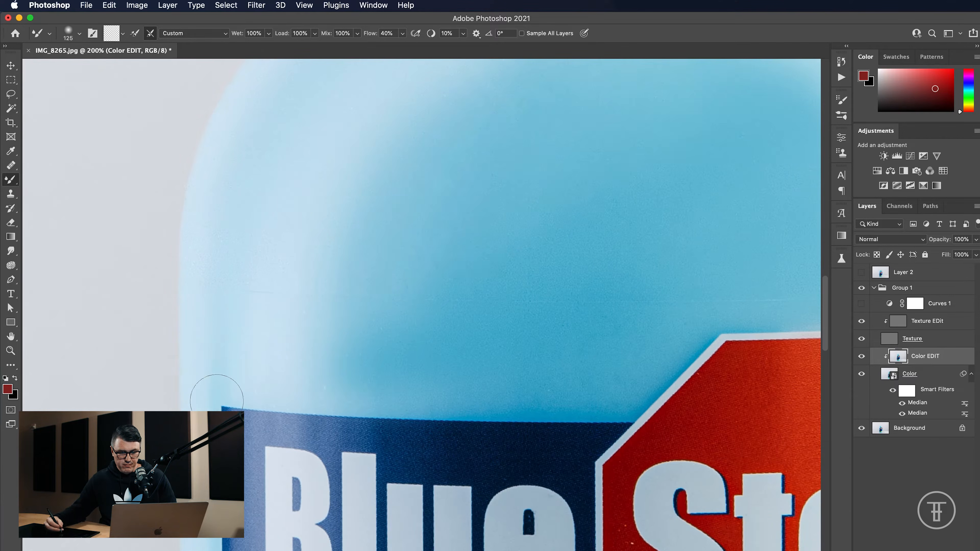
Step: Smooth the blue center above the label and its transitions into both highlights with a 250 px Mixer Brush
{"action": "key", "text": "bracketright"}
{"action": "key", "text": "bracketright"}
{"action": "key", "text": "bracketright"}
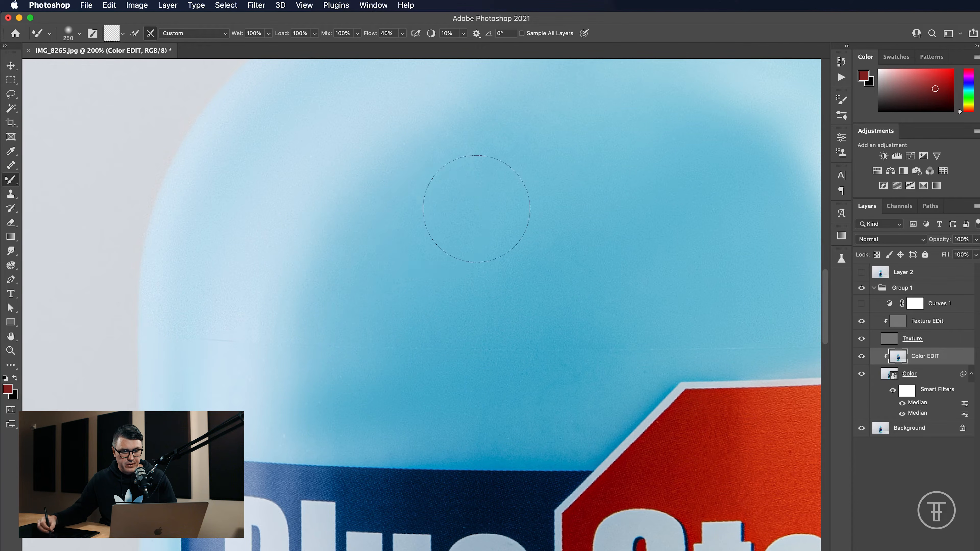
{"action": "scroll", "coordinate": [493, 193], "scroll_direction": "up", "scroll_amount": 4}
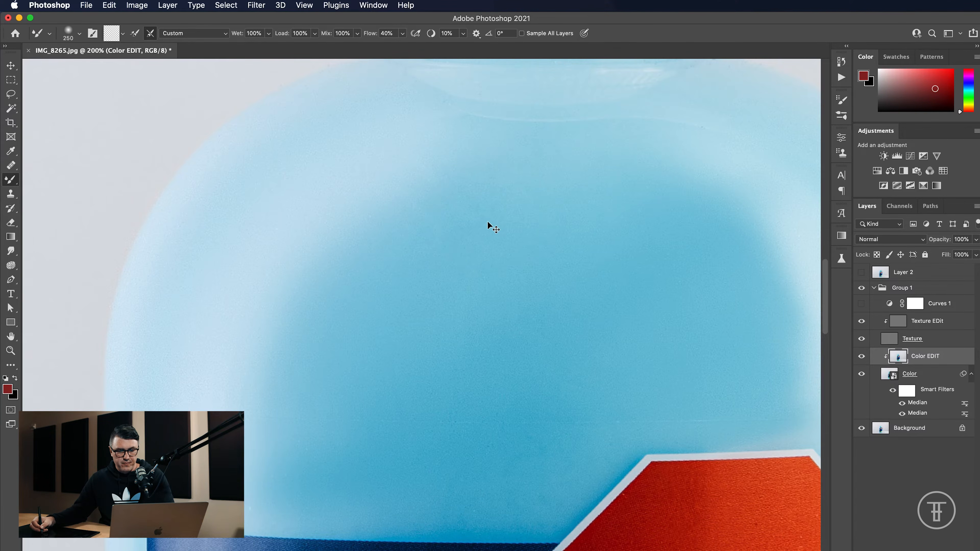
{"action": "key", "text": "super+minus"}
{"action": "key", "text": "super+minus"}
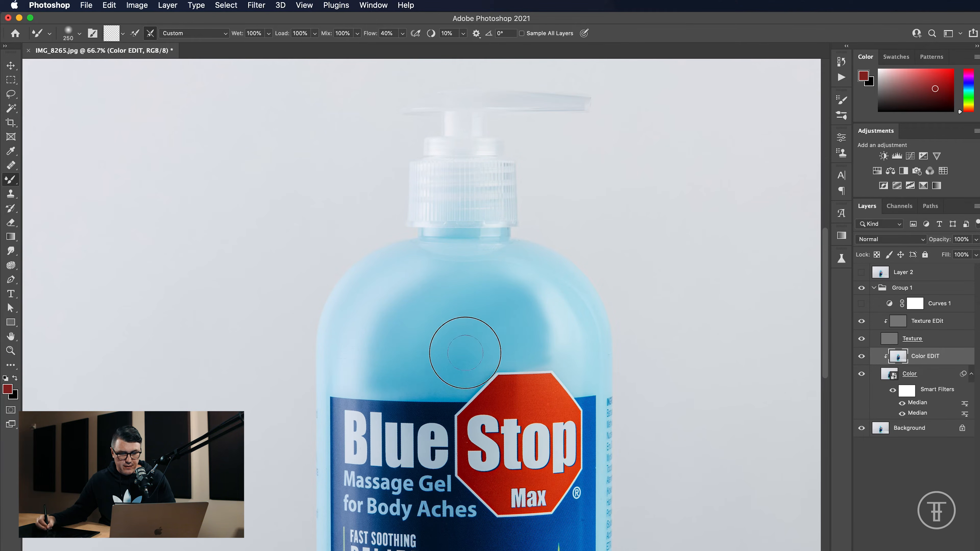
{"action": "left_click_drag", "start_coordinate": [523, 325], "coordinate": [477, 339]}
{"action": "mouse_move", "coordinate": [473, 300]}
{"action": "left_mouse_down"}
{"action": "mouse_move", "coordinate": [438, 316]}
{"action": "mouse_move", "coordinate": [420, 365]}
{"action": "left_mouse_up"}
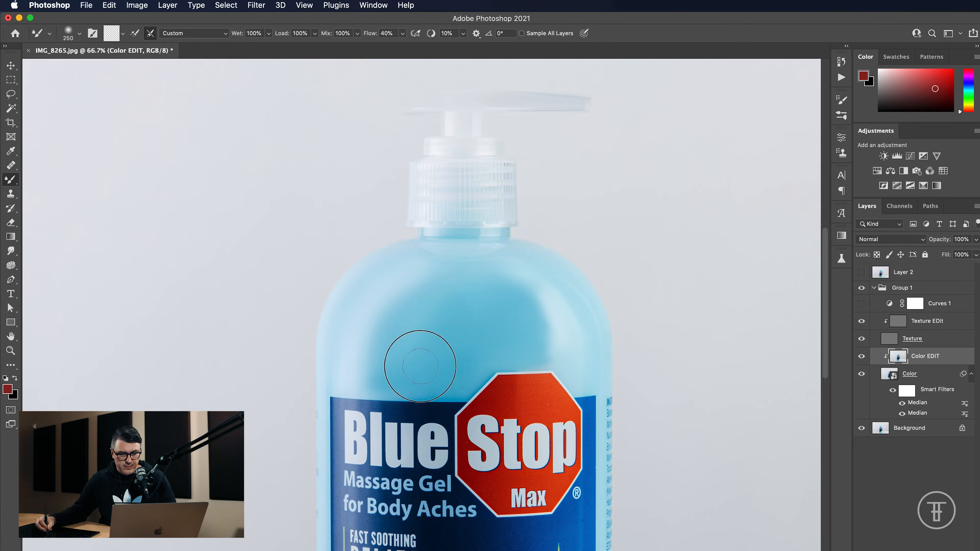
{"action": "mouse_move", "coordinate": [446, 286]}
{"action": "left_mouse_down"}
{"action": "mouse_move", "coordinate": [406, 327]}
{"action": "mouse_move", "coordinate": [405, 357]}
{"action": "left_mouse_up"}
{"action": "mouse_move", "coordinate": [480, 291]}
{"action": "left_mouse_down"}
{"action": "mouse_move", "coordinate": [438, 288]}
{"action": "mouse_move", "coordinate": [477, 280]}
{"action": "mouse_move", "coordinate": [466, 299]}
{"action": "left_mouse_up"}
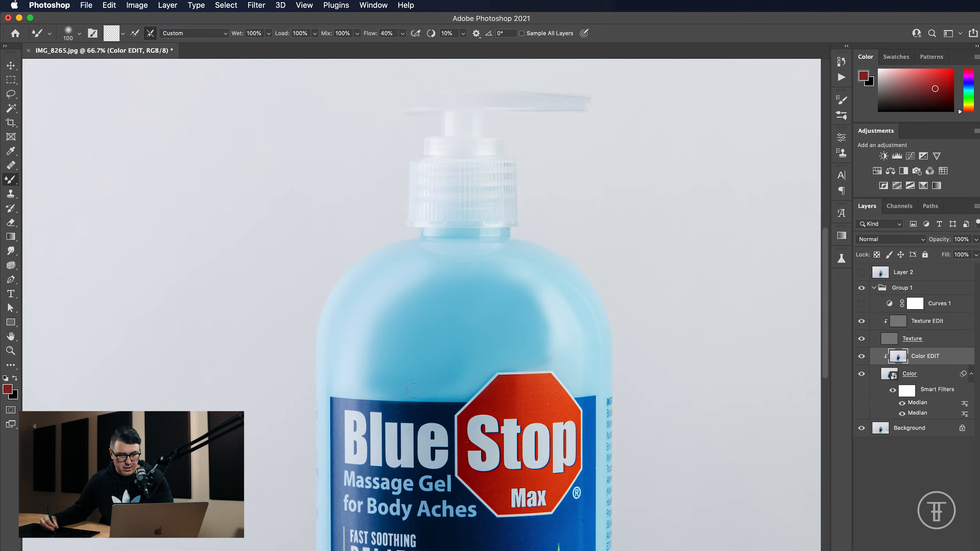
Step: Compare the retouch with the original photo by hiding Group 1 and showing it again
{"action": "left_click", "coordinate": [861, 288]}
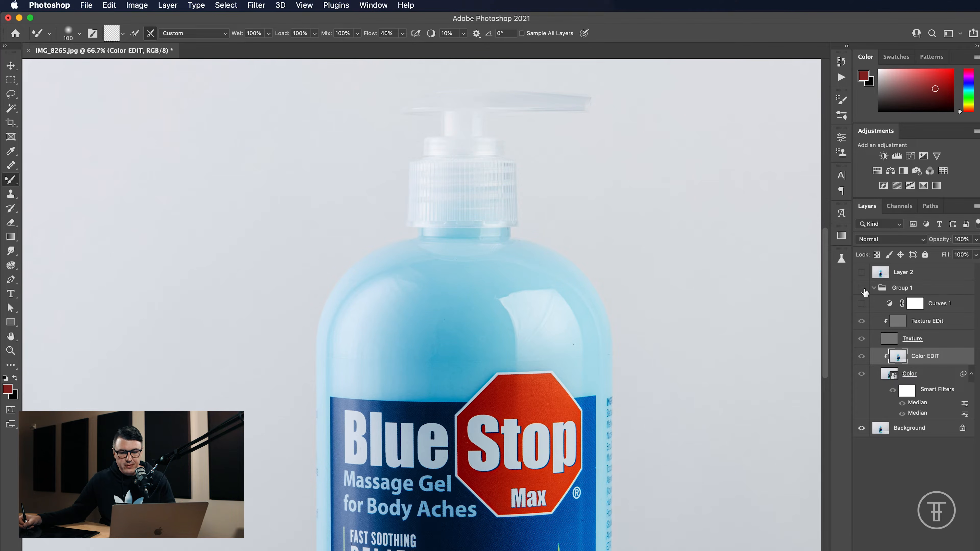
{"action": "left_click", "coordinate": [862, 288]}
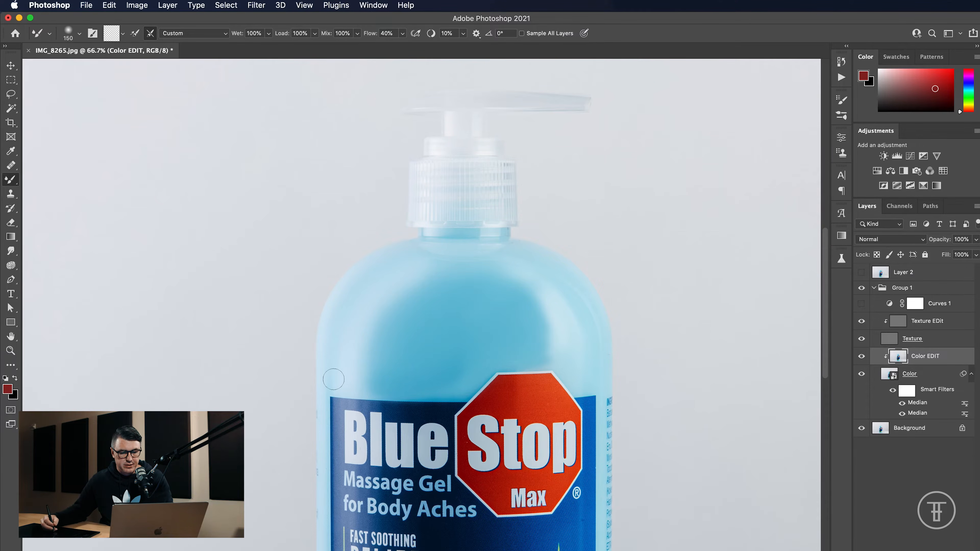
Step: Blend the left highlight into the blue center with a 175 px Mixer Brush and down to the label's edge with 50 and 60 px tips
{"action": "left_click_drag", "start_coordinate": [401, 312], "coordinate": [395, 326]}
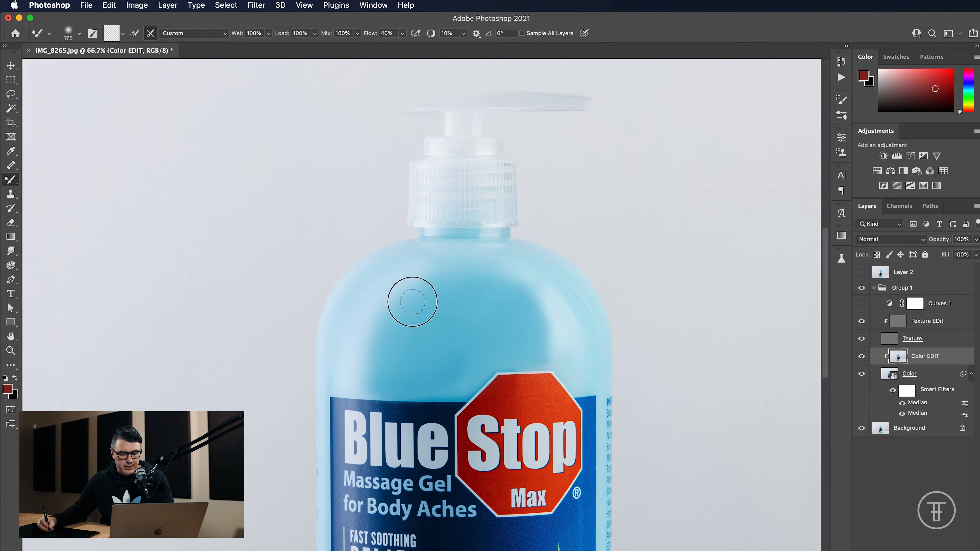
{"action": "left_click_drag", "start_coordinate": [437, 292], "coordinate": [406, 318]}
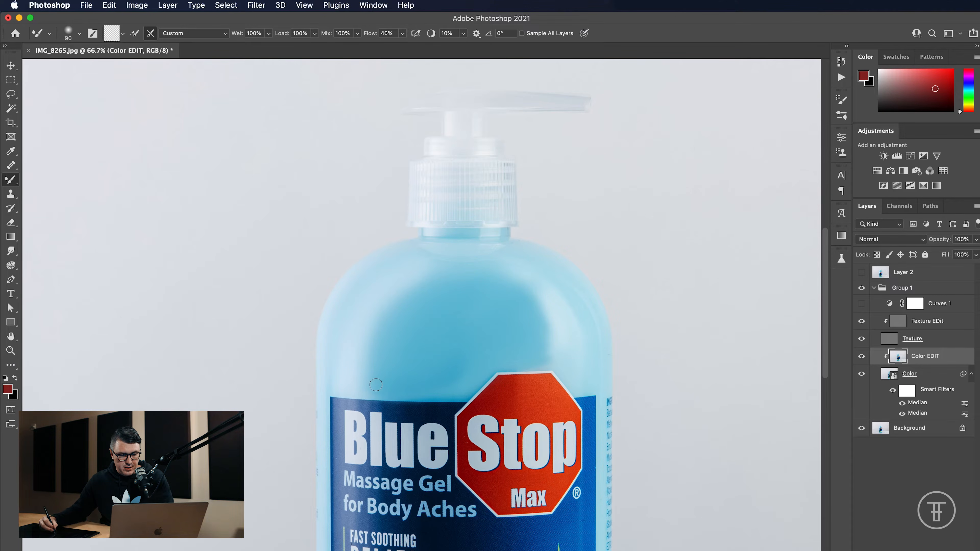
{"action": "key", "text": "super+plus"}
{"action": "key", "text": "super+plus"}
{"action": "key", "text": "super+plus"}
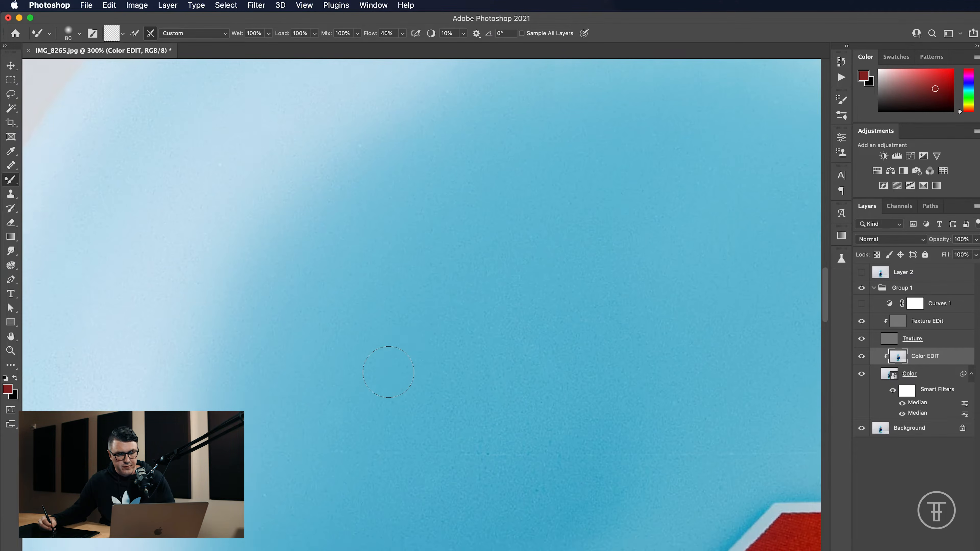
{"action": "left_click_drag", "start_coordinate": [223, 544], "coordinate": [419, 350]}
{"action": "mouse_move", "coordinate": [394, 399]}
{"action": "left_mouse_down"}
{"action": "mouse_move", "coordinate": [461, 384]}
{"action": "mouse_move", "coordinate": [435, 413]}
{"action": "mouse_move", "coordinate": [496, 396]}
{"action": "left_mouse_up"}
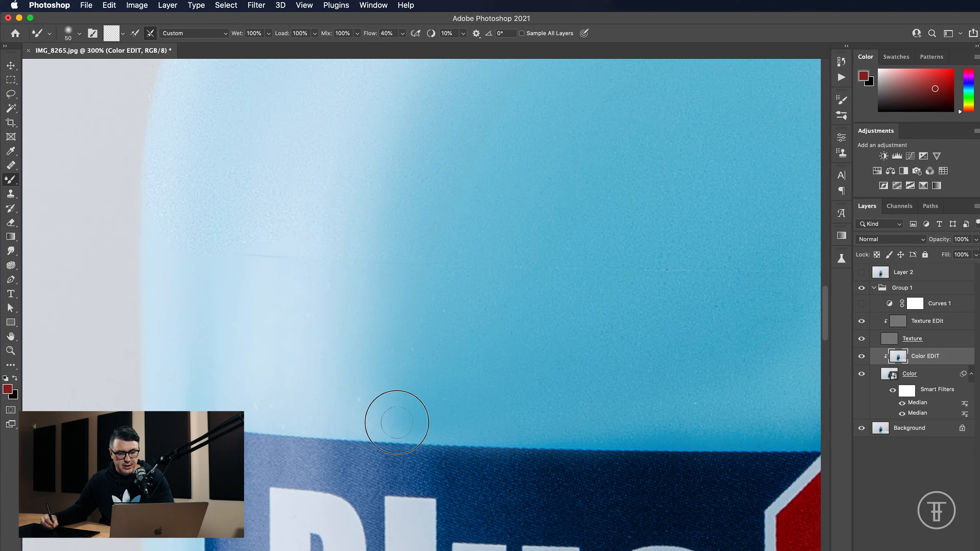
{"action": "left_click_drag", "start_coordinate": [377, 405], "coordinate": [424, 409]}
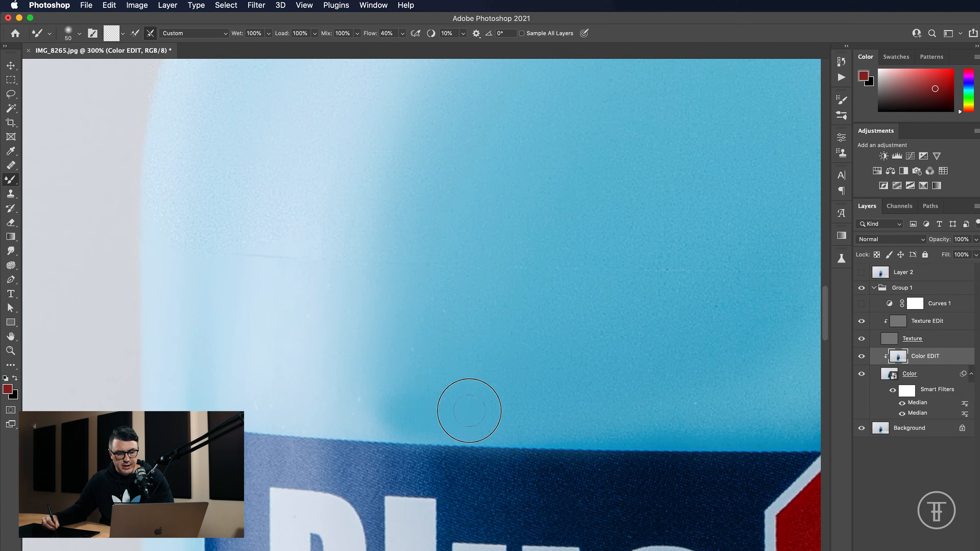
{"action": "key", "text": "]"}
{"action": "mouse_move", "coordinate": [484, 393]}
{"action": "left_mouse_down"}
{"action": "mouse_move", "coordinate": [422, 386]}
{"action": "mouse_move", "coordinate": [416, 398]}
{"action": "mouse_move", "coordinate": [425, 413]}
{"action": "mouse_move", "coordinate": [406, 414]}
{"action": "mouse_move", "coordinate": [504, 401]}
{"action": "mouse_move", "coordinate": [384, 427]}
{"action": "mouse_move", "coordinate": [430, 422]}
{"action": "mouse_move", "coordinate": [468, 456]}
{"action": "left_mouse_up"}
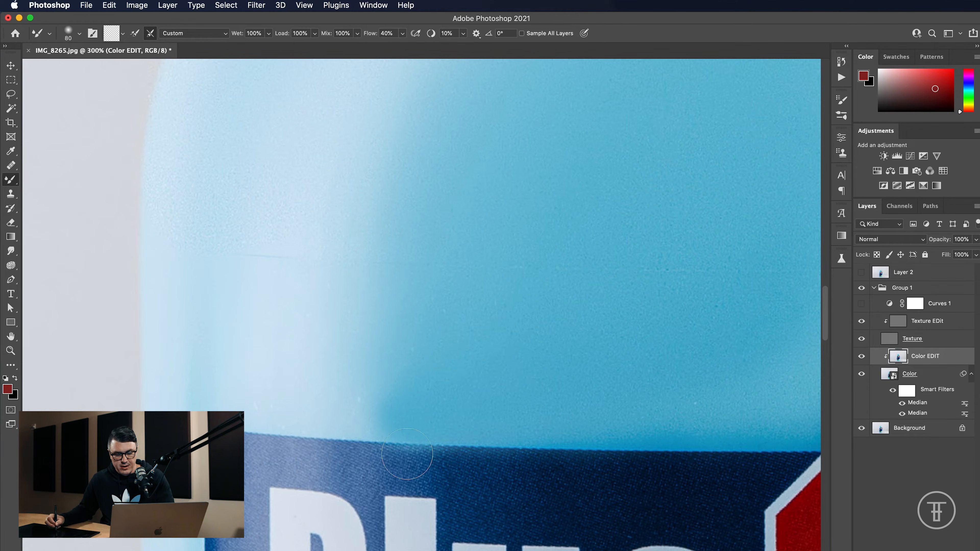
{"action": "left_click_drag", "start_coordinate": [406, 462], "coordinate": [406, 475]}
Step: Hide the Texture layer and smooth the uneven blue tones just above the red octagon with 150 and 100 px Mixer Brush tips
{"action": "key", "text": "super+1"}
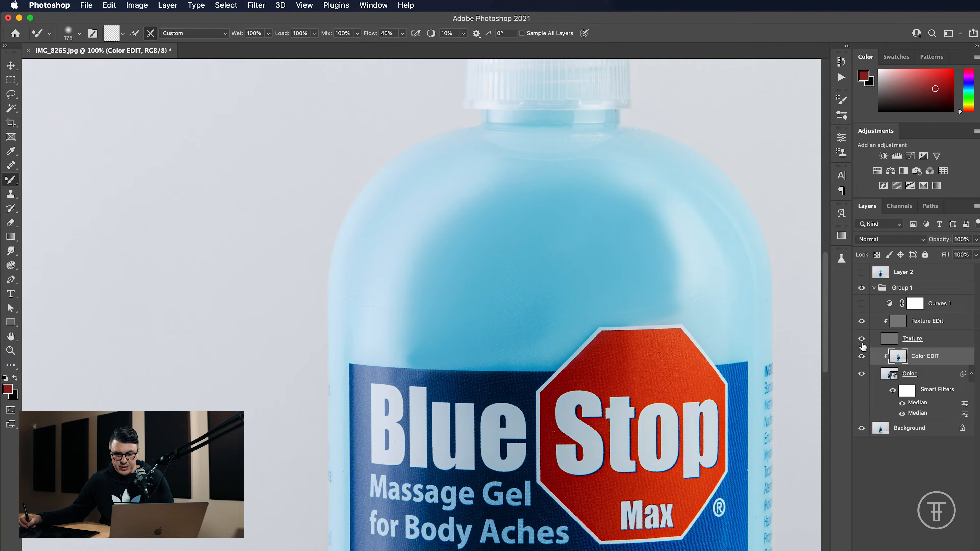
{"action": "key", "text": "super+plus"}
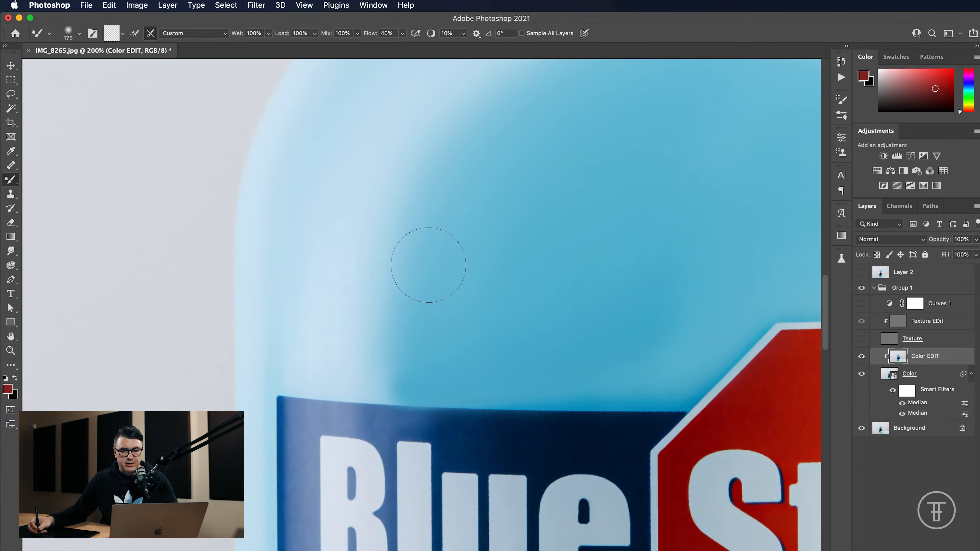
{"action": "scroll", "coordinate": [509, 167], "scroll_direction": "right", "scroll_amount": 6}
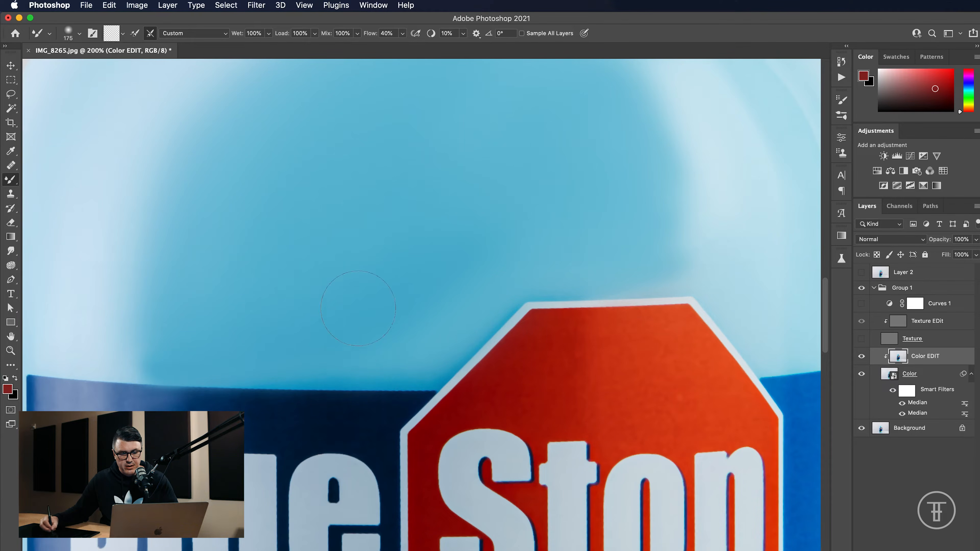
{"action": "scroll", "coordinate": [405, 273], "scroll_direction": "up", "scroll_amount": 5}
{"action": "scroll", "coordinate": [394, 277], "scroll_direction": "right", "scroll_amount": 3}
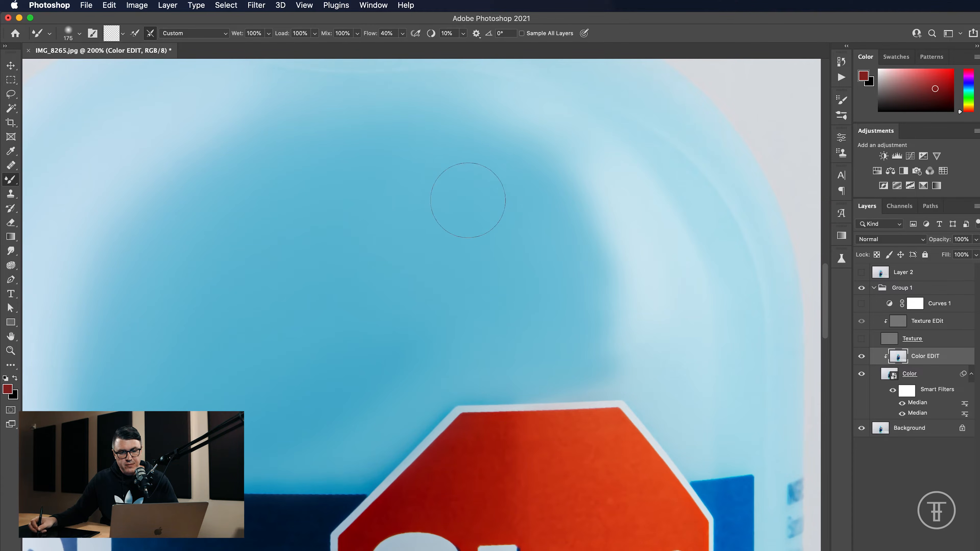
{"action": "scroll", "coordinate": [369, 294], "scroll_direction": "down", "scroll_amount": 3}
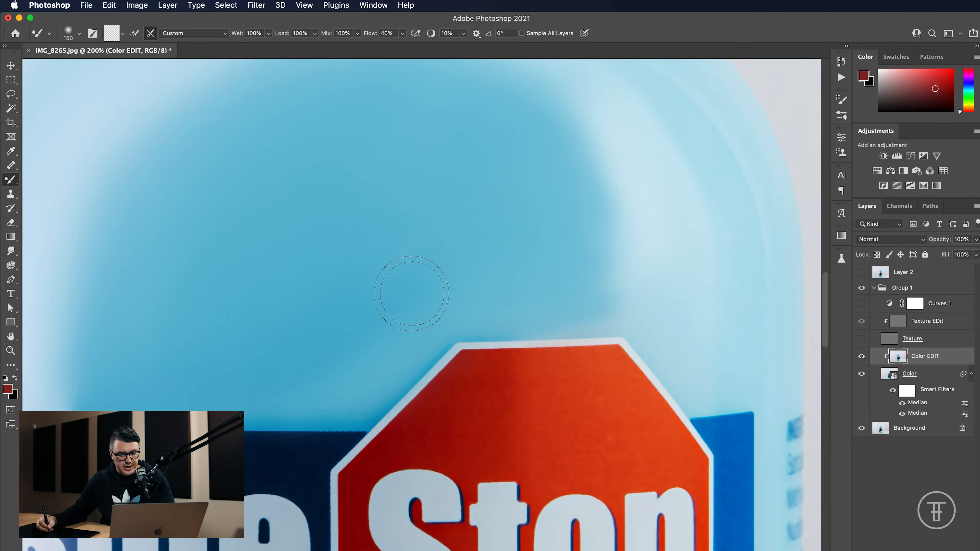
{"action": "left_click_drag", "start_coordinate": [388, 359], "coordinate": [388, 320]}
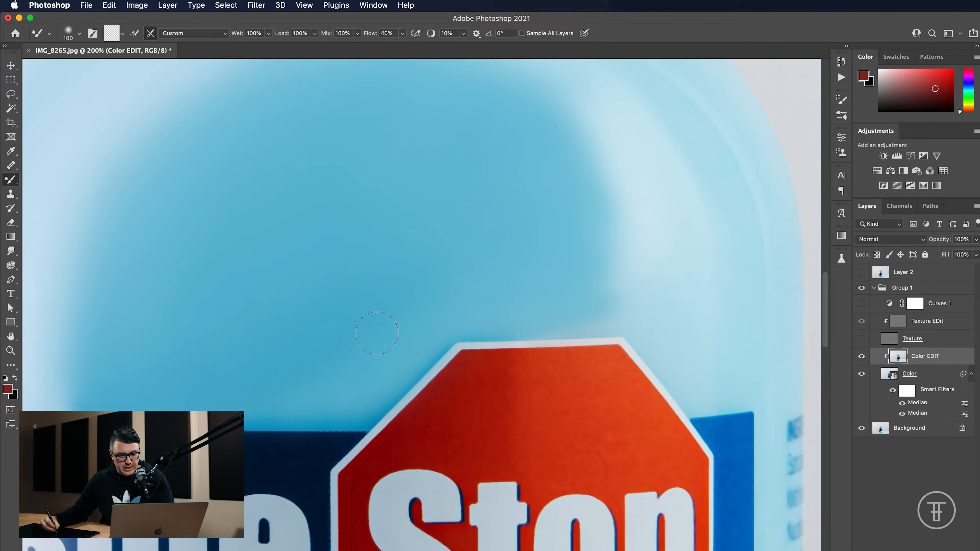
{"action": "left_click_drag", "start_coordinate": [328, 398], "coordinate": [349, 366]}
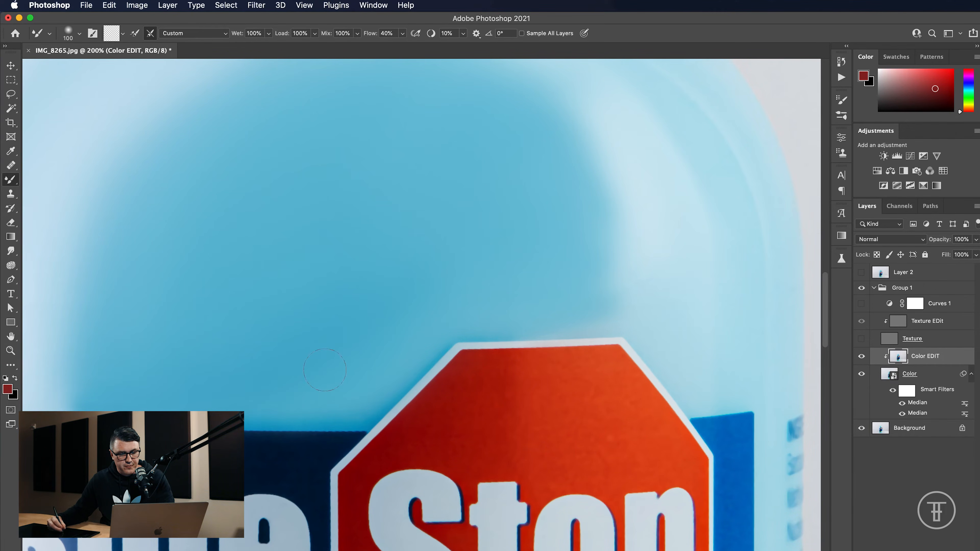
{"action": "left_click_drag", "start_coordinate": [552, 306], "coordinate": [568, 303]}
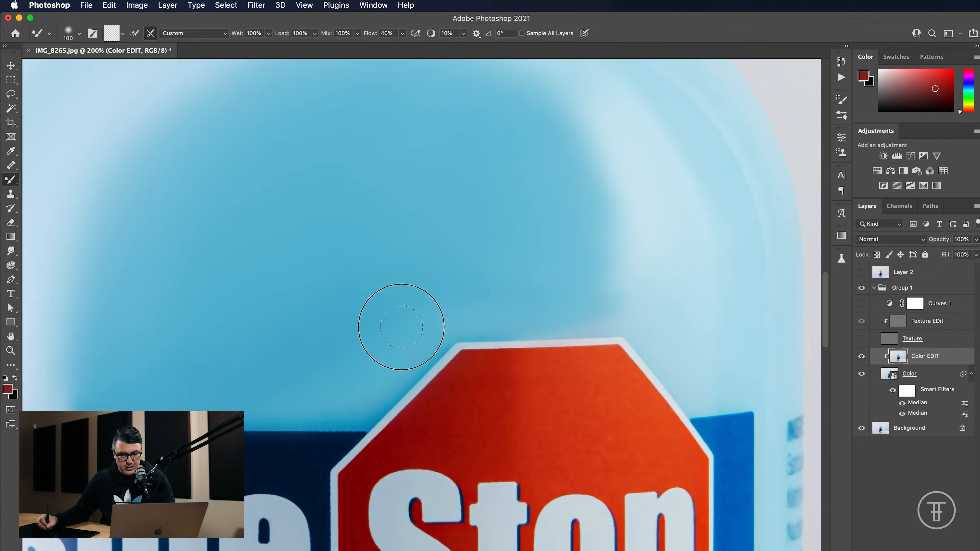
Step: Soften the transition between the blue center and the right highlight with a 100 px tip, and show the Texture layer again
{"action": "scroll", "coordinate": [459, 240], "scroll_direction": "up", "scroll_amount": 5}
{"action": "scroll", "coordinate": [459, 241], "scroll_direction": "right", "scroll_amount": 5}
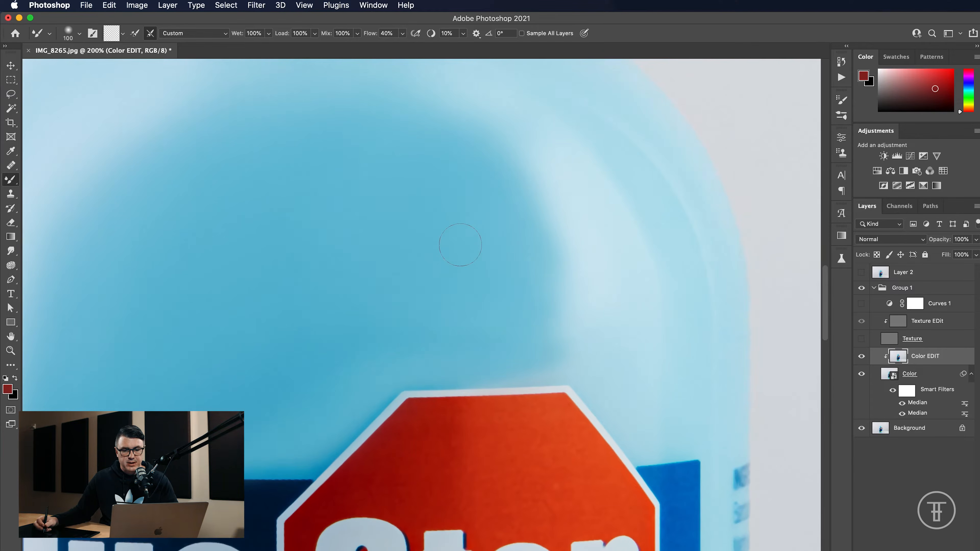
{"action": "mouse_move", "coordinate": [486, 182]}
{"action": "left_mouse_down"}
{"action": "mouse_move", "coordinate": [560, 256]}
{"action": "mouse_move", "coordinate": [533, 223]}
{"action": "mouse_move", "coordinate": [562, 245]}
{"action": "mouse_move", "coordinate": [477, 168]}
{"action": "mouse_move", "coordinate": [580, 272]}
{"action": "mouse_move", "coordinate": [559, 230]}
{"action": "mouse_move", "coordinate": [607, 340]}
{"action": "mouse_move", "coordinate": [583, 299]}
{"action": "mouse_move", "coordinate": [604, 361]}
{"action": "mouse_move", "coordinate": [618, 491]}
{"action": "mouse_move", "coordinate": [589, 359]}
{"action": "mouse_move", "coordinate": [550, 249]}
{"action": "mouse_move", "coordinate": [475, 177]}
{"action": "mouse_move", "coordinate": [557, 250]}
{"action": "mouse_move", "coordinate": [443, 163]}
{"action": "left_mouse_up"}
{"action": "mouse_move", "coordinate": [482, 226]}
{"action": "left_mouse_down"}
{"action": "mouse_move", "coordinate": [481, 248]}
{"action": "mouse_move", "coordinate": [493, 236]}
{"action": "left_mouse_up"}
{"action": "left_click_drag", "start_coordinate": [569, 348], "coordinate": [462, 202]}
{"action": "mouse_move", "coordinate": [575, 402]}
{"action": "left_mouse_down"}
{"action": "mouse_move", "coordinate": [534, 319]}
{"action": "mouse_move", "coordinate": [438, 183]}
{"action": "mouse_move", "coordinate": [400, 166]}
{"action": "mouse_move", "coordinate": [462, 226]}
{"action": "mouse_move", "coordinate": [366, 173]}
{"action": "mouse_move", "coordinate": [476, 222]}
{"action": "mouse_move", "coordinate": [417, 161]}
{"action": "mouse_move", "coordinate": [373, 141]}
{"action": "mouse_move", "coordinate": [433, 161]}
{"action": "mouse_move", "coordinate": [572, 254]}
{"action": "mouse_move", "coordinate": [621, 370]}
{"action": "mouse_move", "coordinate": [607, 323]}
{"action": "mouse_move", "coordinate": [627, 416]}
{"action": "mouse_move", "coordinate": [617, 379]}
{"action": "left_mouse_up"}
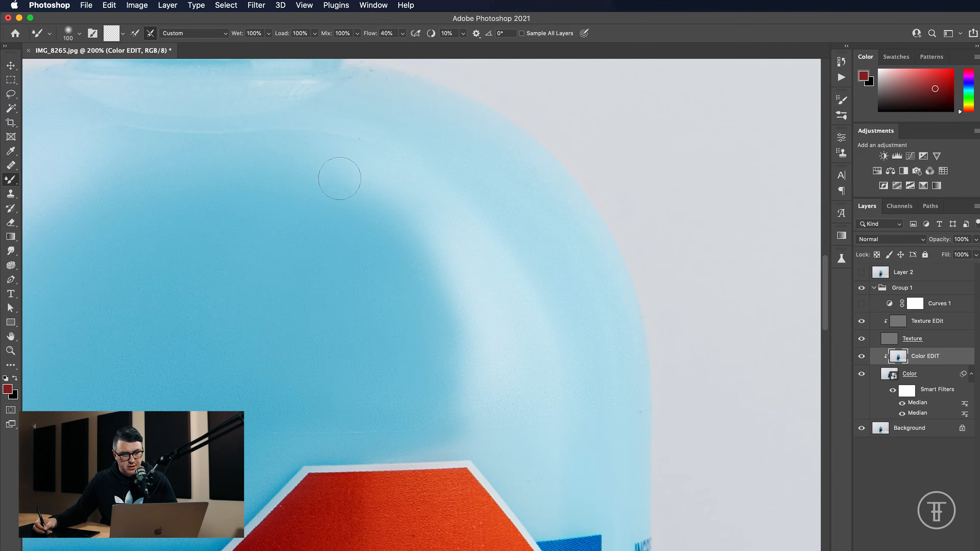
Step: Lower the Mixer Brush flow to 20% and blend the dark patch in the octagon's upper left with 90 and 125 px tips
{"action": "scroll", "coordinate": [340, 178], "scroll_direction": "up", "scroll_amount": 5}
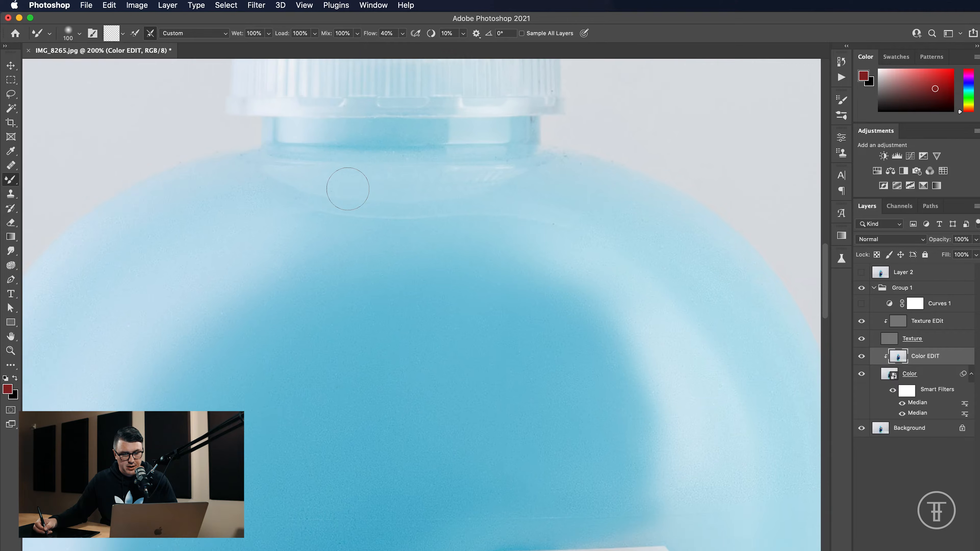
{"action": "scroll", "coordinate": [347, 189], "scroll_direction": "down", "scroll_amount": 5}
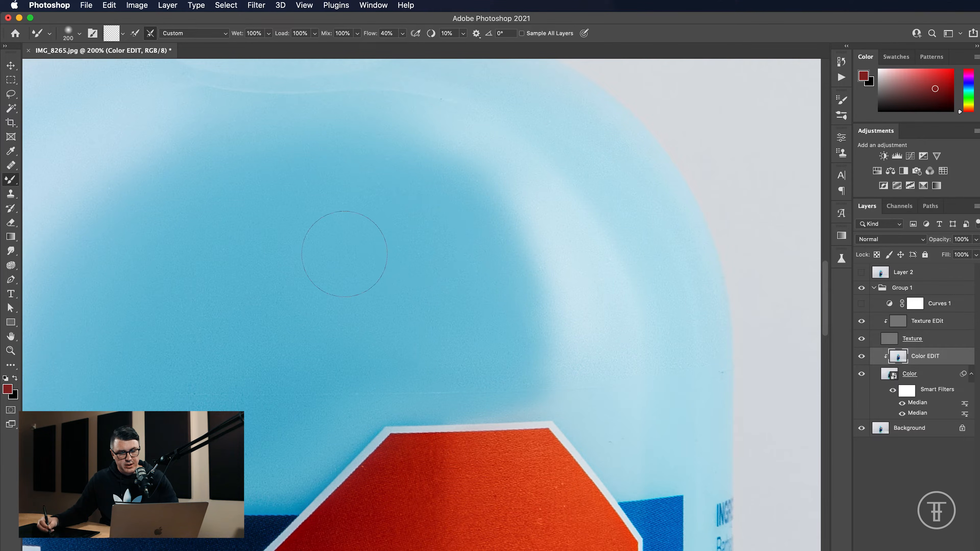
{"action": "scroll", "coordinate": [332, 254], "scroll_direction": "down", "scroll_amount": 2}
{"action": "scroll", "coordinate": [361, 249], "scroll_direction": "up", "scroll_amount": 5}
{"action": "scroll", "coordinate": [361, 249], "scroll_direction": "down", "scroll_amount": 3}
{"action": "key", "text": "bracketleft"}
{"action": "key", "text": "bracketleft"}
{"action": "key", "text": "bracketleft"}
{"action": "key", "text": "bracketleft"}
{"action": "key", "text": "bracketleft"}
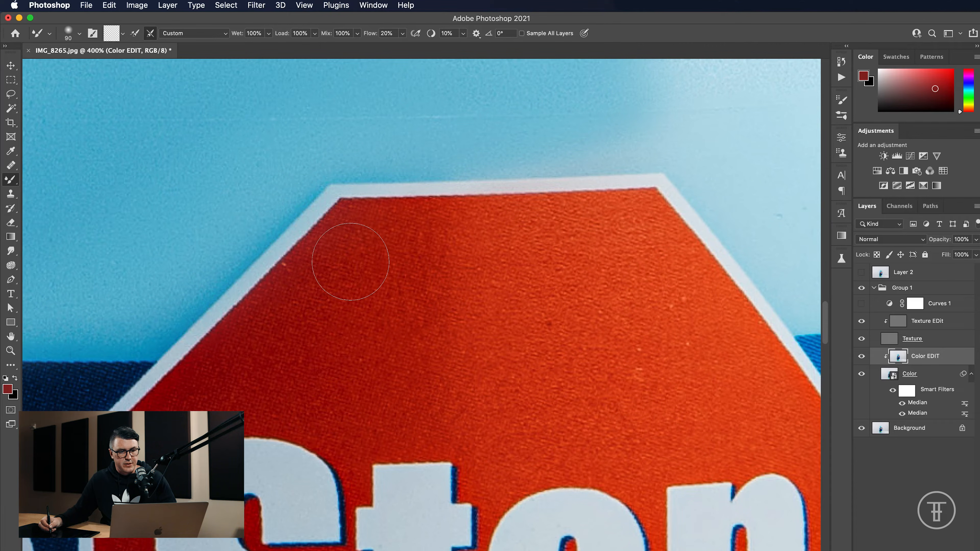
{"action": "key", "text": "bracketright"}
{"action": "key", "text": "bracketright"}
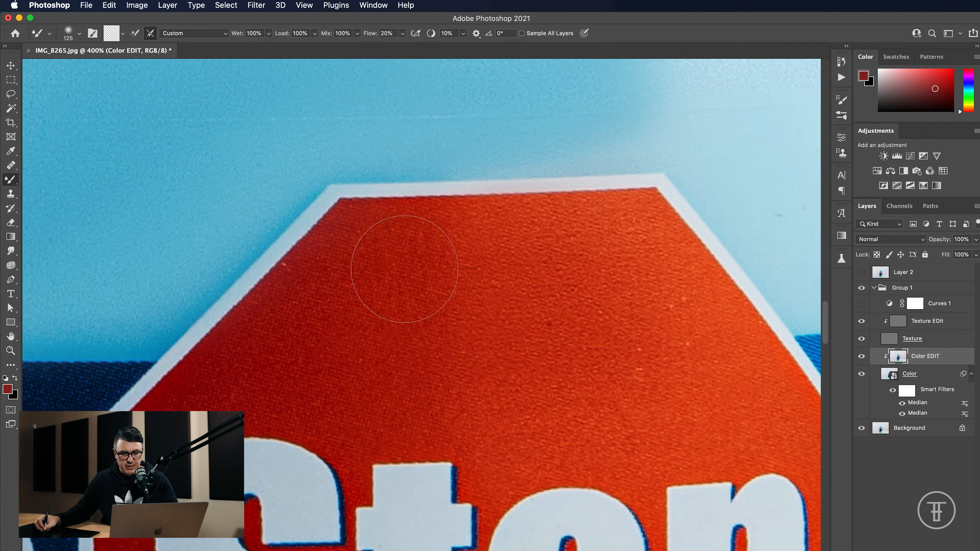
Step: Blend the octagon's dark red into its brighter right side with 80 and 100 px Mixer Brush tips
{"action": "key", "text": "bracketleft"}
{"action": "key", "text": "bracketleft"}
{"action": "key", "text": "bracketleft"}
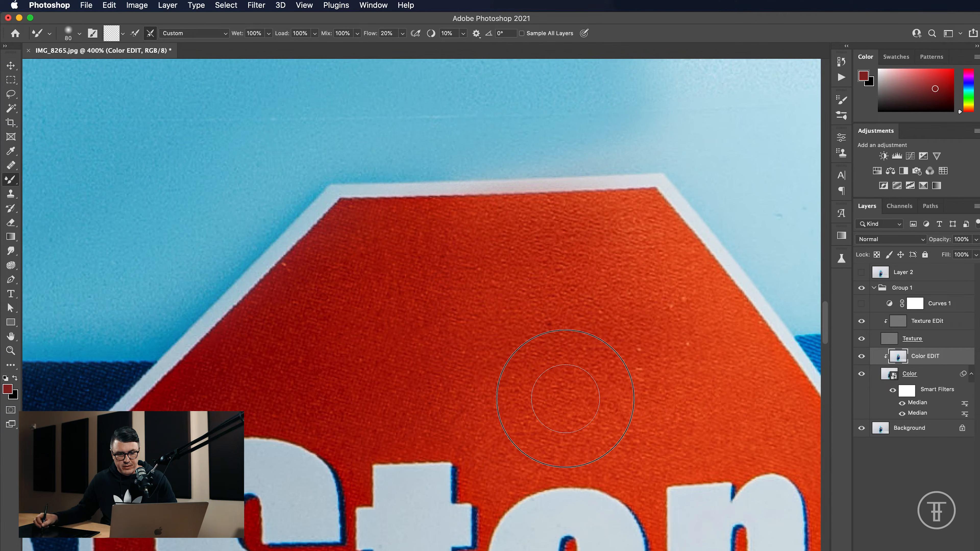
{"action": "key", "text": "bracketright"}
{"action": "key", "text": "bracketright"}
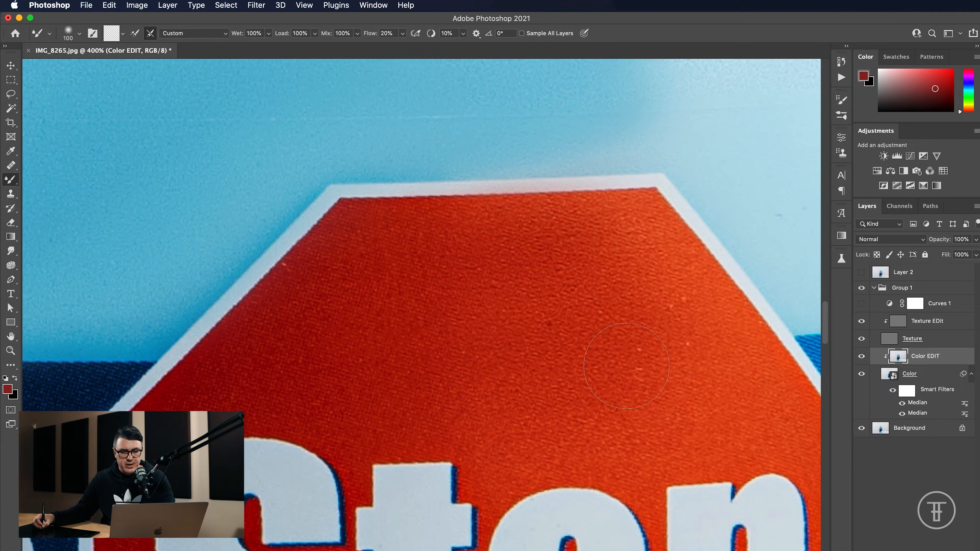
Step: Even out the red tones above the word "Stop" in the octagon with a 70 px Mixer Brush
{"action": "key", "text": "["}
{"action": "key", "text": "["}
{"action": "key", "text": "["}
{"action": "mouse_move", "coordinate": [422, 357]}
{"action": "left_mouse_down"}
{"action": "mouse_move", "coordinate": [430, 384]}
{"action": "mouse_move", "coordinate": [507, 415]}
{"action": "left_mouse_up"}
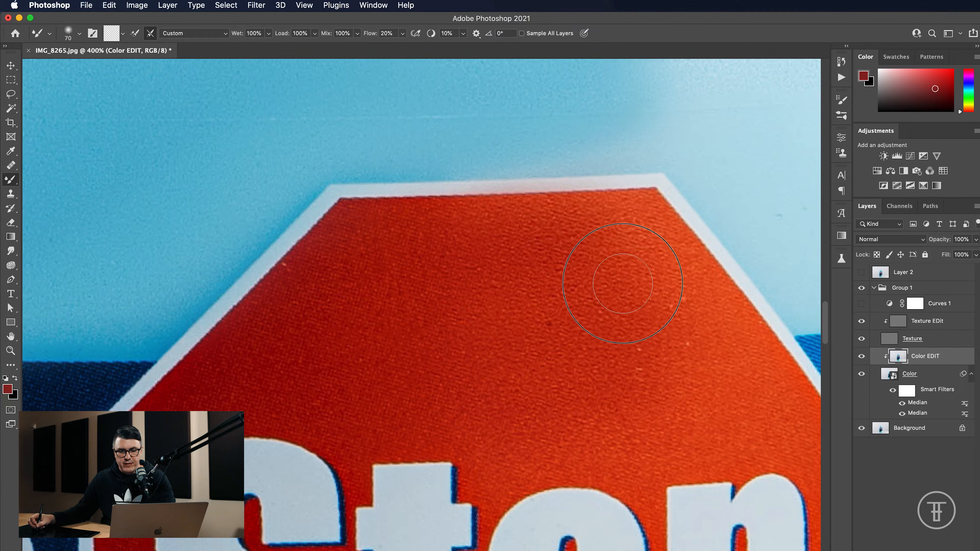
{"action": "mouse_move", "coordinate": [492, 307]}
{"action": "left_mouse_down"}
{"action": "mouse_move", "coordinate": [652, 317]}
{"action": "mouse_move", "coordinate": [636, 347]}
{"action": "left_mouse_up"}
{"action": "mouse_move", "coordinate": [606, 390]}
{"action": "left_mouse_down"}
{"action": "mouse_move", "coordinate": [627, 385]}
{"action": "mouse_move", "coordinate": [569, 397]}
{"action": "mouse_move", "coordinate": [584, 356]}
{"action": "left_mouse_up"}
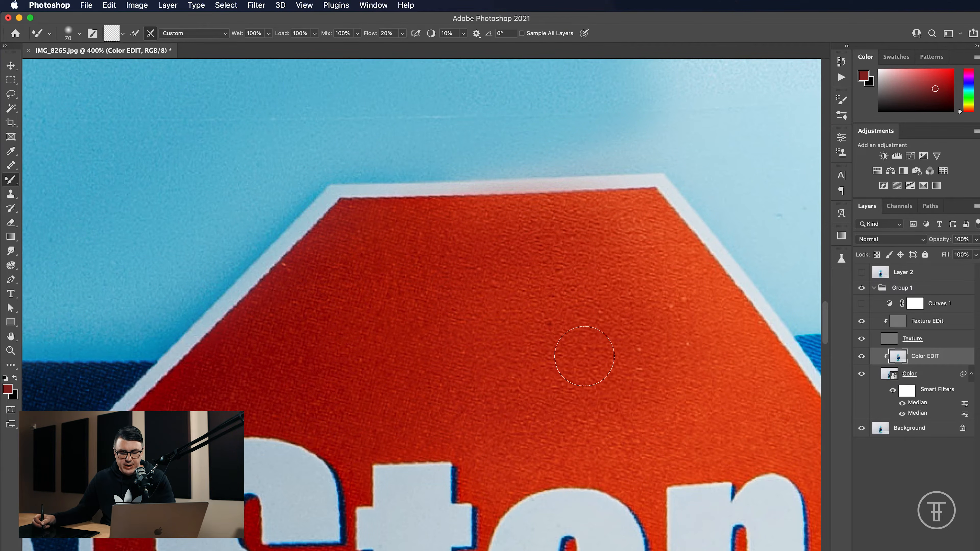
{"action": "key", "text": "super+minus"}
{"action": "key", "text": "super+minus"}
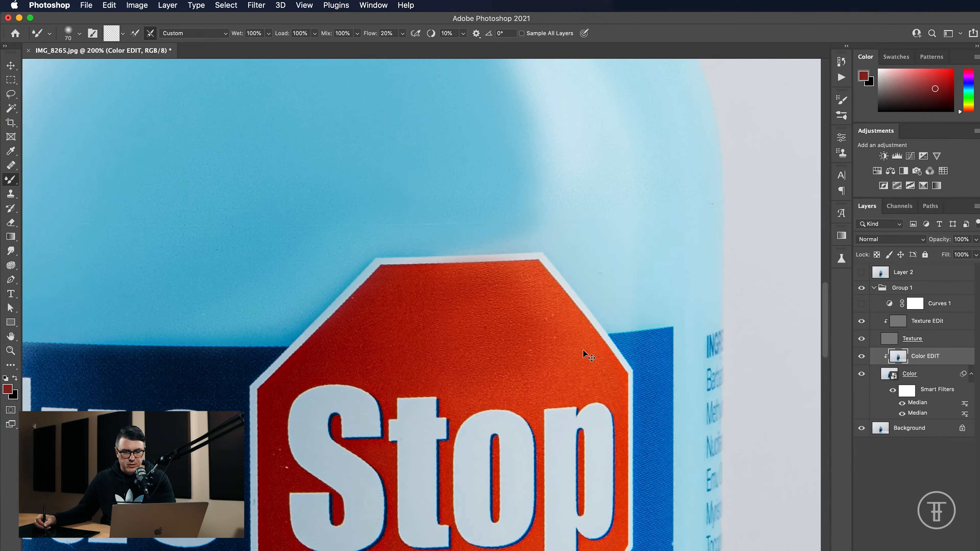
{"action": "mouse_move", "coordinate": [474, 387]}
{"action": "left_mouse_down"}
{"action": "mouse_move", "coordinate": [462, 399]}
{"action": "mouse_move", "coordinate": [510, 365]}
{"action": "mouse_move", "coordinate": [544, 356]}
{"action": "mouse_move", "coordinate": [542, 306]}
{"action": "mouse_move", "coordinate": [509, 294]}
{"action": "mouse_move", "coordinate": [547, 343]}
{"action": "mouse_move", "coordinate": [505, 378]}
{"action": "mouse_move", "coordinate": [518, 342]}
{"action": "mouse_move", "coordinate": [570, 348]}
{"action": "mouse_move", "coordinate": [444, 328]}
{"action": "mouse_move", "coordinate": [465, 361]}
{"action": "mouse_move", "coordinate": [536, 382]}
{"action": "mouse_move", "coordinate": [580, 363]}
{"action": "mouse_move", "coordinate": [534, 319]}
{"action": "mouse_move", "coordinate": [466, 328]}
{"action": "left_mouse_up"}
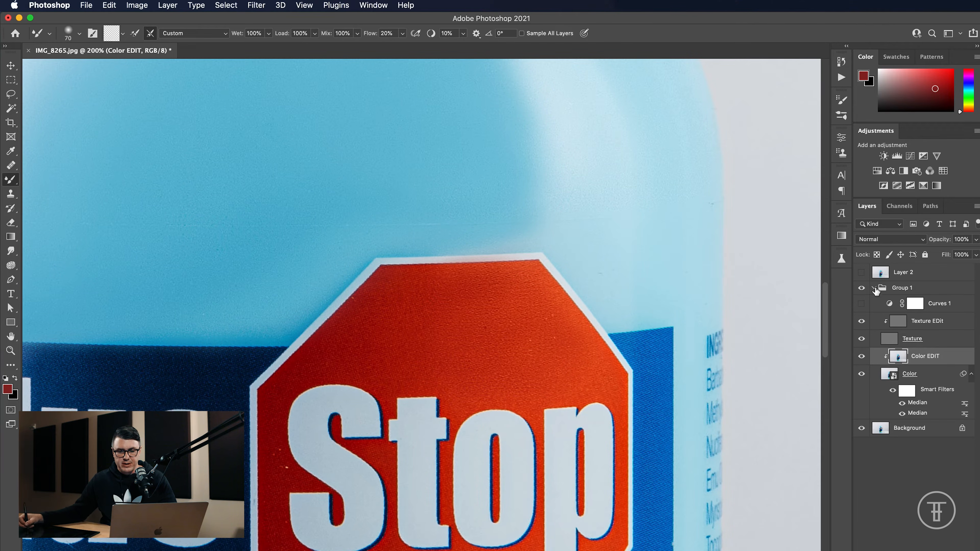
Step: Compare the octagon close up and the whole bottle with the original by toggling Group 1's visibility
{"action": "left_click", "coordinate": [862, 290]}
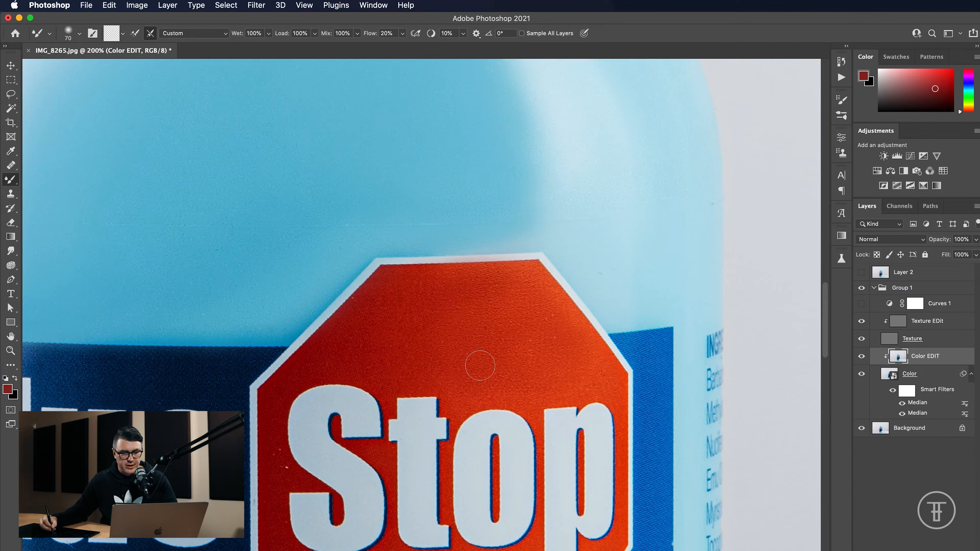
{"action": "key", "text": "super+minus"}
{"action": "key", "text": "super+minus"}
{"action": "key", "text": "super+minus"}
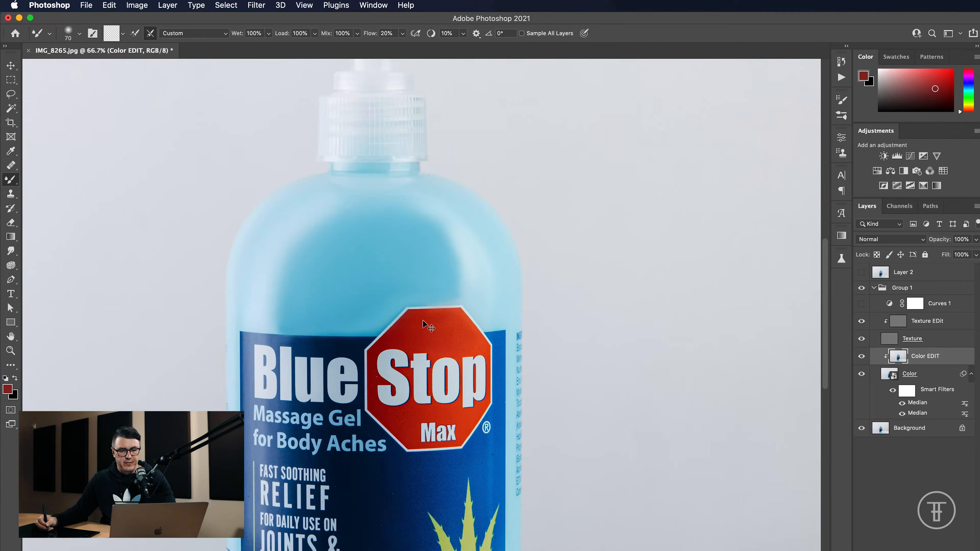
{"action": "key", "text": "super+minus"}
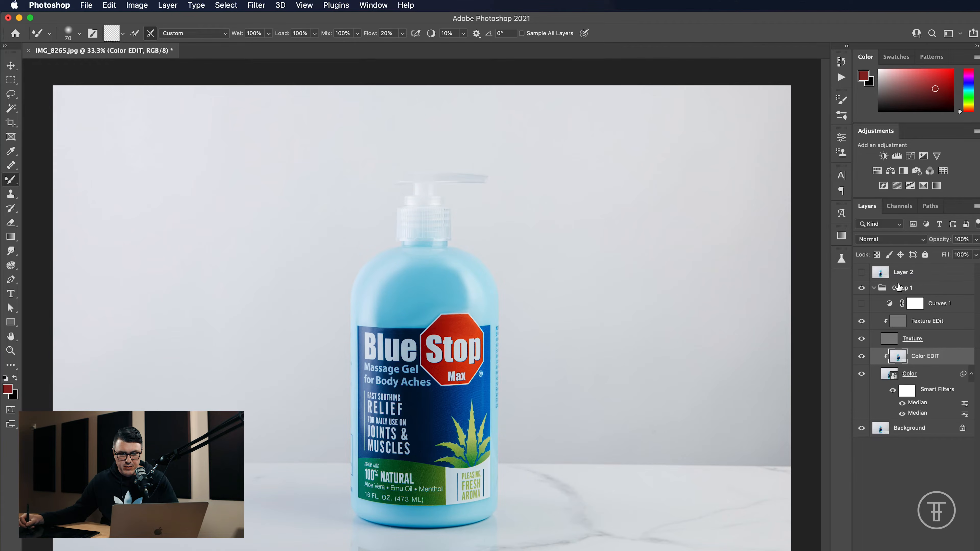
{"action": "left_click", "coordinate": [862, 288]}
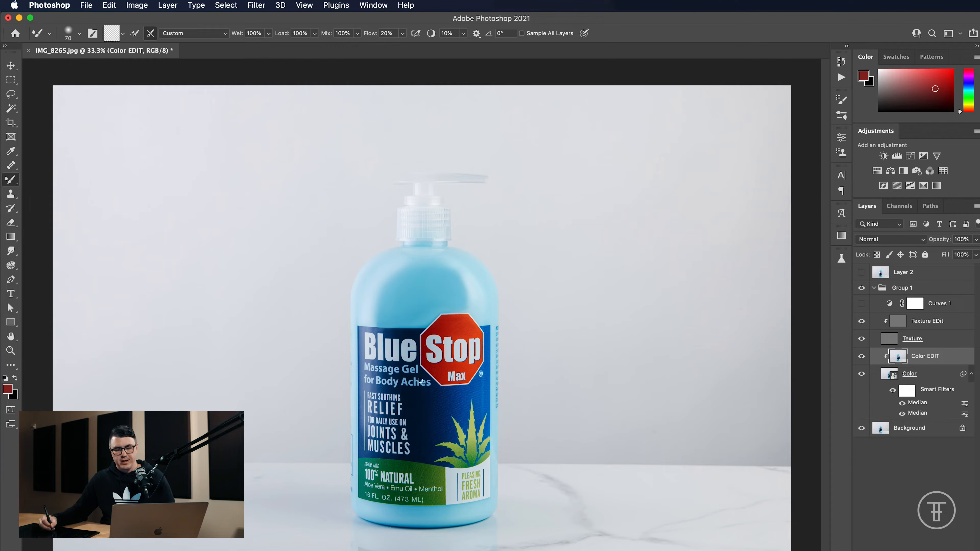
Step: Examine the label and the bottle's base close up for remaining specks and uneven tones
{"action": "key", "text": "super+1"}
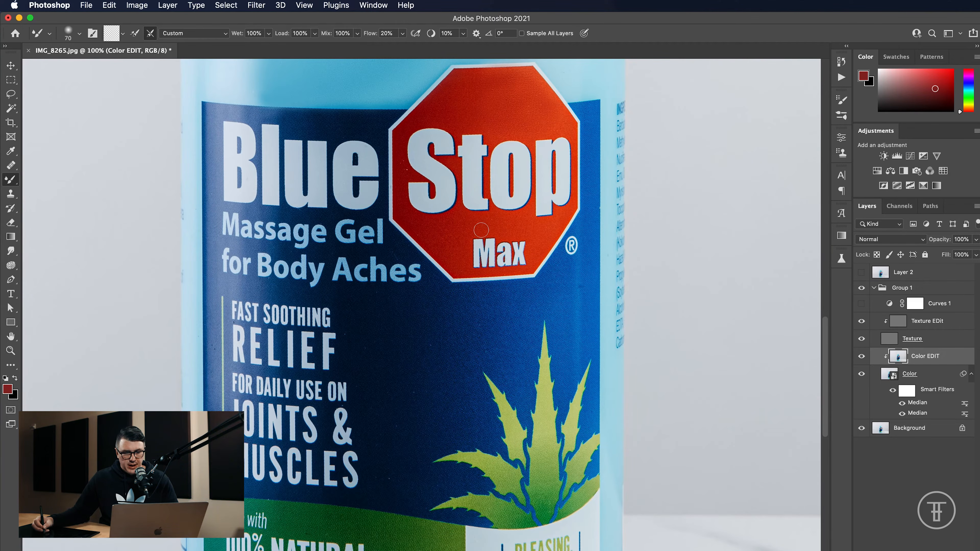
{"action": "scroll", "coordinate": [482, 231], "scroll_direction": "left", "scroll_amount": 2}
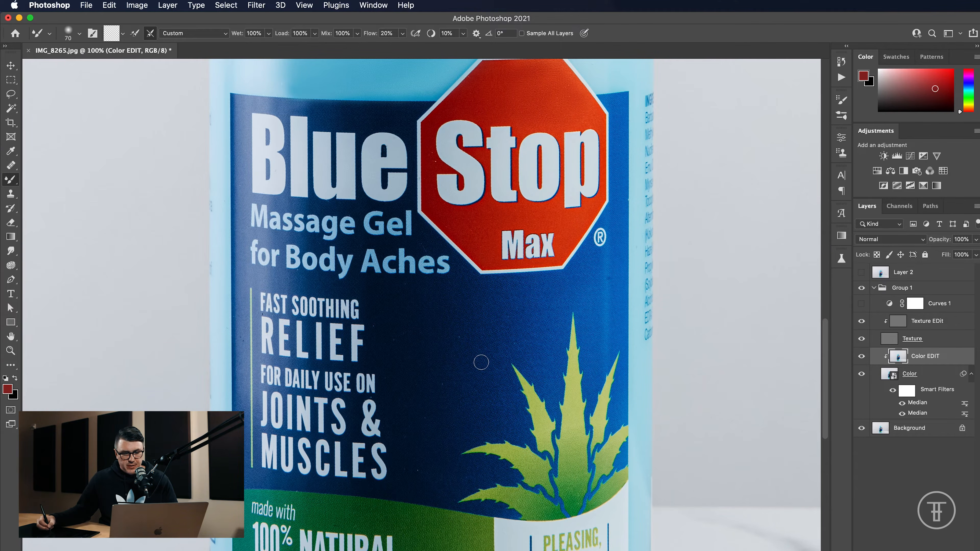
{"action": "scroll", "coordinate": [481, 362], "scroll_direction": "down", "scroll_amount": 15}
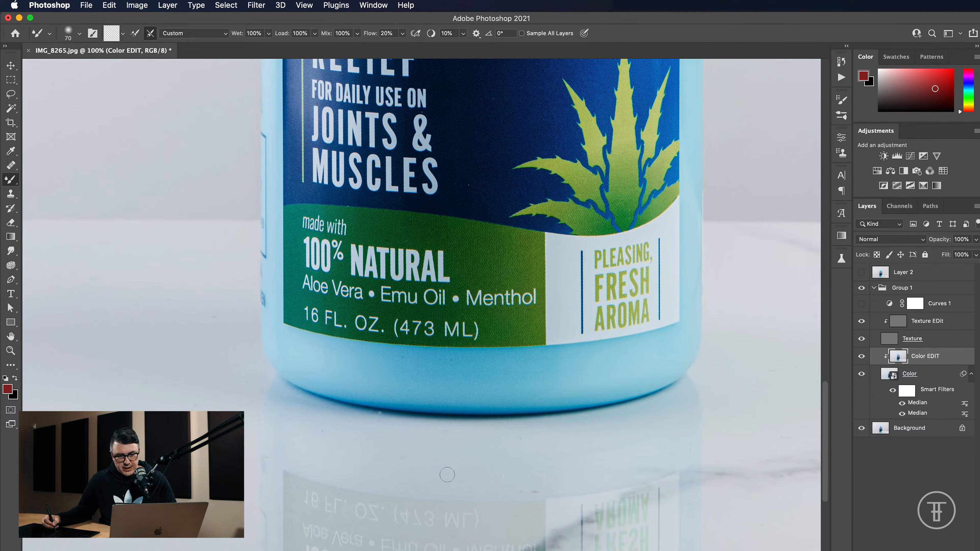
{"action": "scroll", "coordinate": [463, 432], "scroll_direction": "down", "scroll_amount": 1}
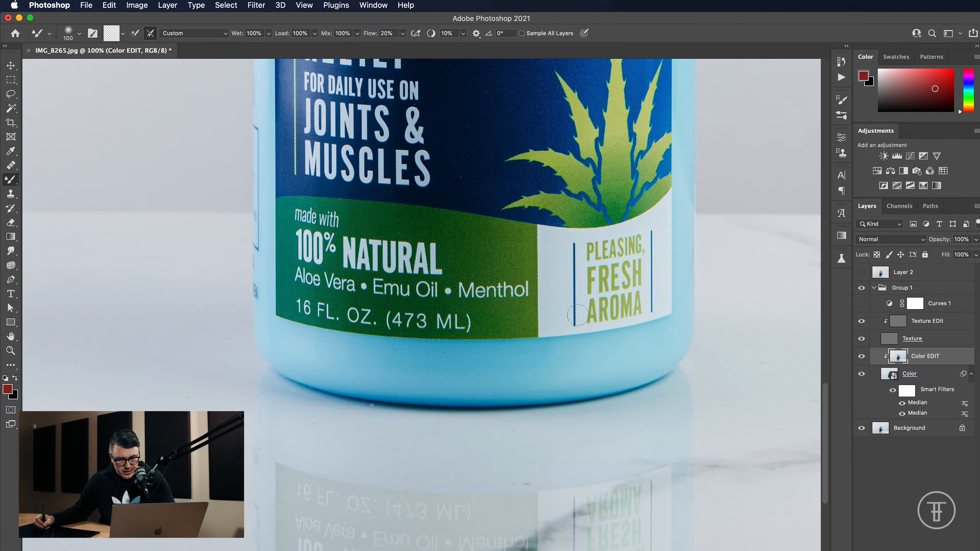
{"action": "key", "text": "bracketright"}
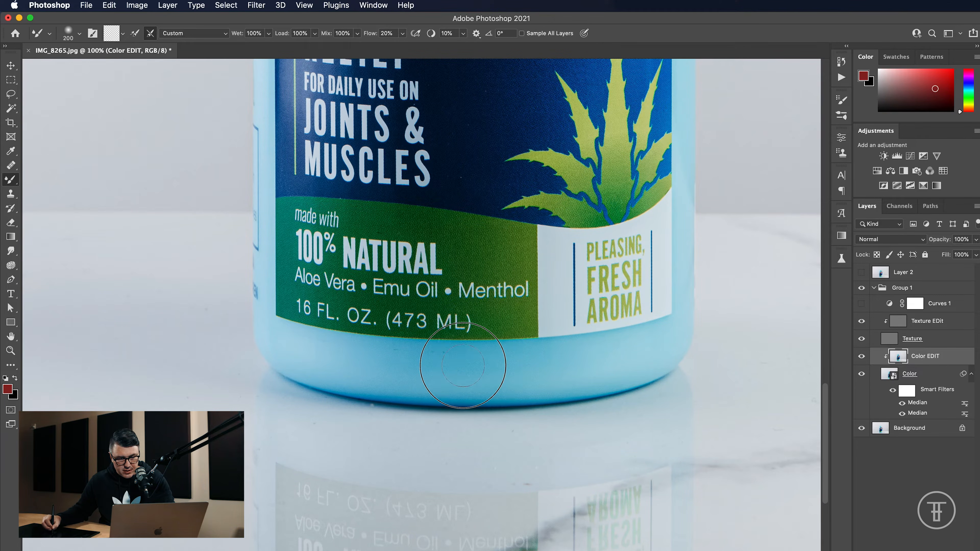
{"action": "key", "text": "super+equal"}
{"action": "key", "text": "super+equal"}
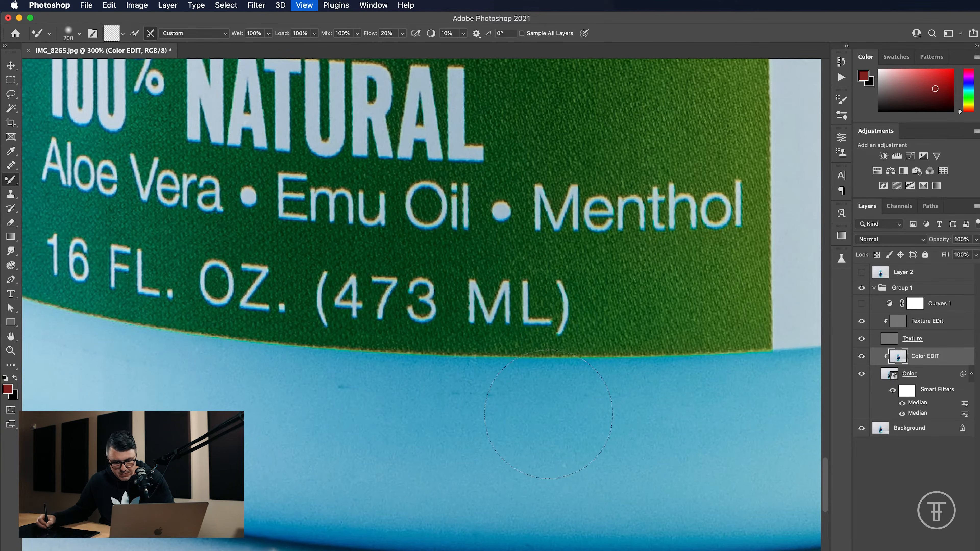
{"action": "key", "text": "bracketleft"}
{"action": "key", "text": "bracketleft"}
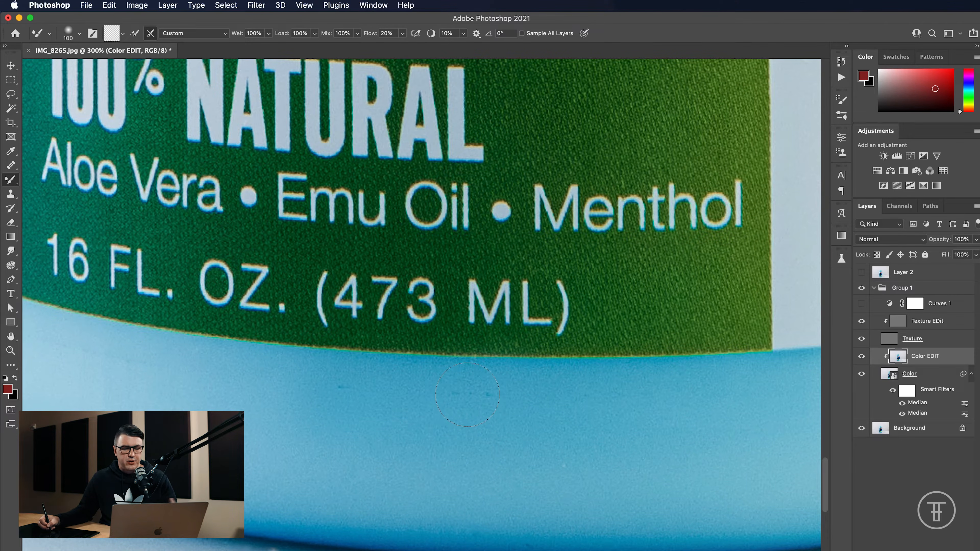
Step: Isolate the Texture EDit layer with Curves 1 and clone out the dark specks below the green label, then restore the clipping and hide Curves 1
{"action": "left_click", "coordinate": [896, 324]}
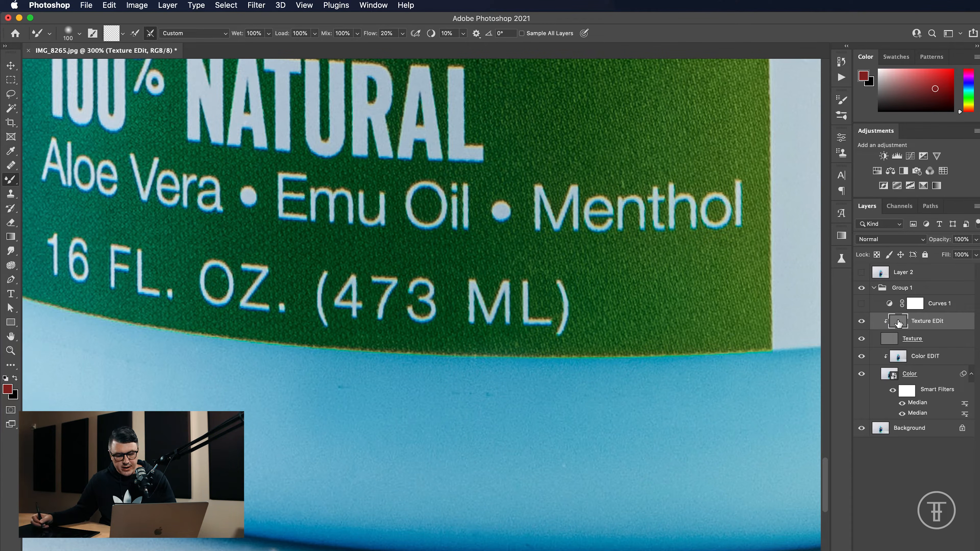
{"action": "left_click", "coordinate": [916, 327], "text": "alt"}
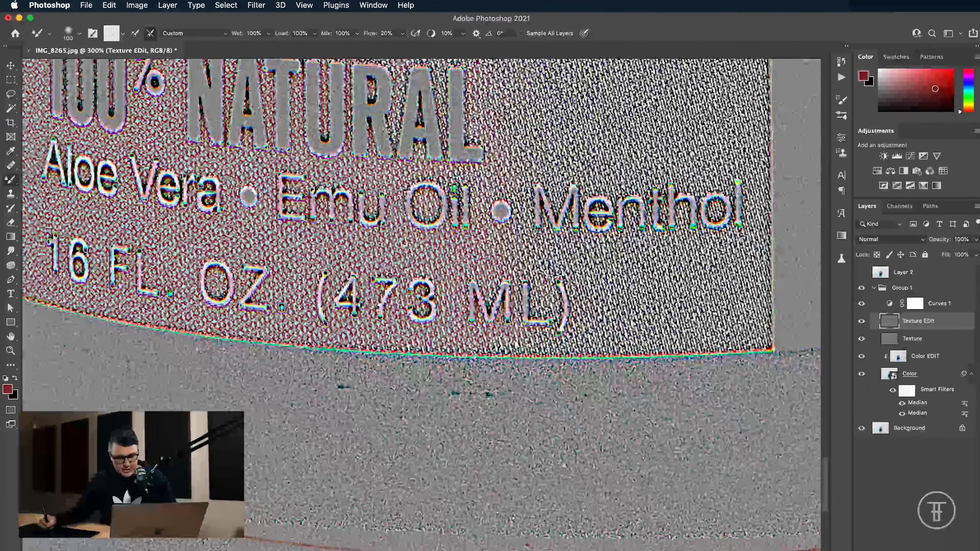
{"action": "key", "text": "s"}
{"action": "left_click", "coordinate": [466, 394]}
{"action": "left_click", "coordinate": [484, 397]}
{"action": "left_click", "coordinate": [472, 396]}
{"action": "left_click", "coordinate": [358, 403]}
{"action": "left_click", "coordinate": [349, 396]}
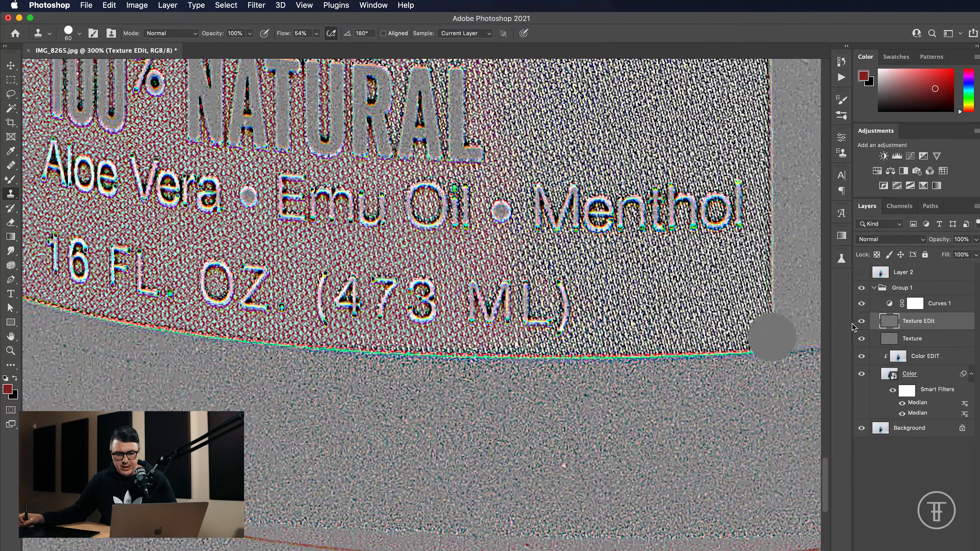
{"action": "left_click", "coordinate": [920, 327], "text": "alt"}
{"action": "left_click", "coordinate": [861, 303]}
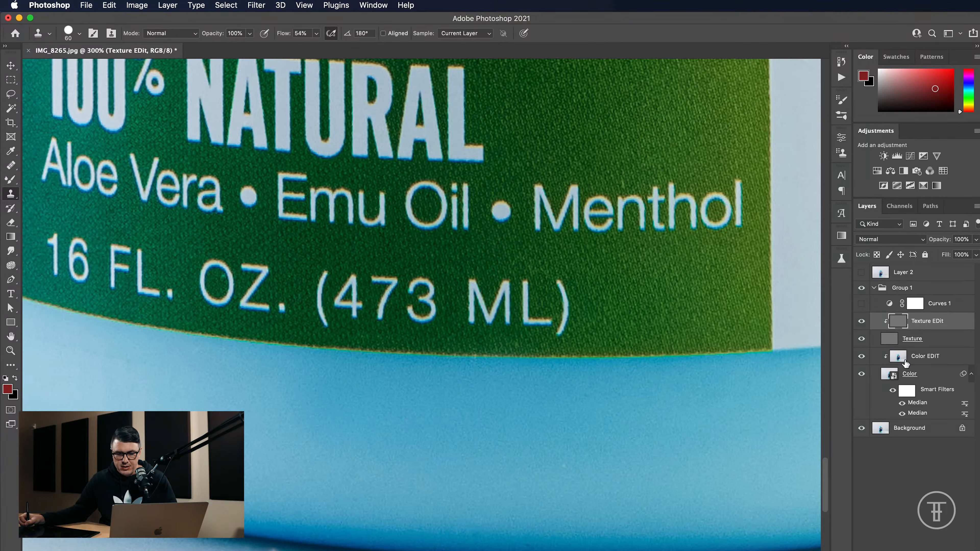
Step: On the Color EDIT layer, blend away the light spot along the bottle's lower edge with a 35 px Mixer Brush
{"action": "left_click", "coordinate": [920, 356]}
{"action": "mouse_move", "coordinate": [376, 429]}
{"action": "left_mouse_down"}
{"action": "mouse_move", "coordinate": [621, 431]}
{"action": "mouse_move", "coordinate": [757, 396]}
{"action": "mouse_move", "coordinate": [677, 350]}
{"action": "mouse_move", "coordinate": [600, 341]}
{"action": "left_mouse_up"}
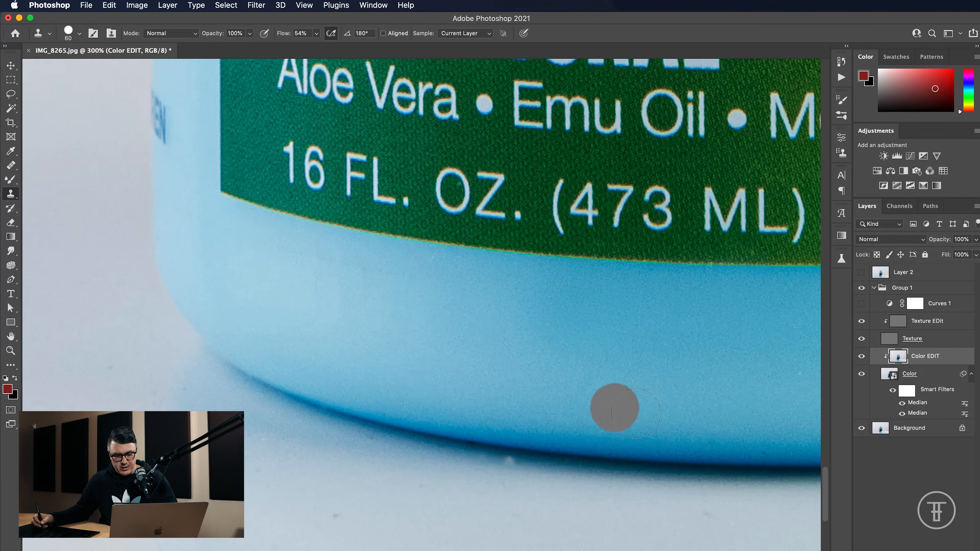
{"action": "key", "text": "b"}
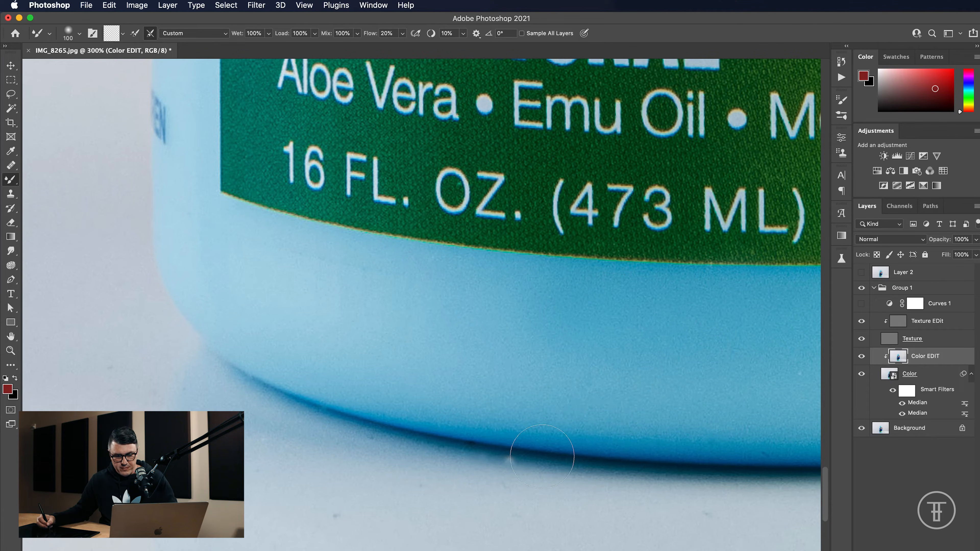
{"action": "key", "text": "["}
{"action": "left_click_drag", "start_coordinate": [534, 458], "coordinate": [479, 455]}
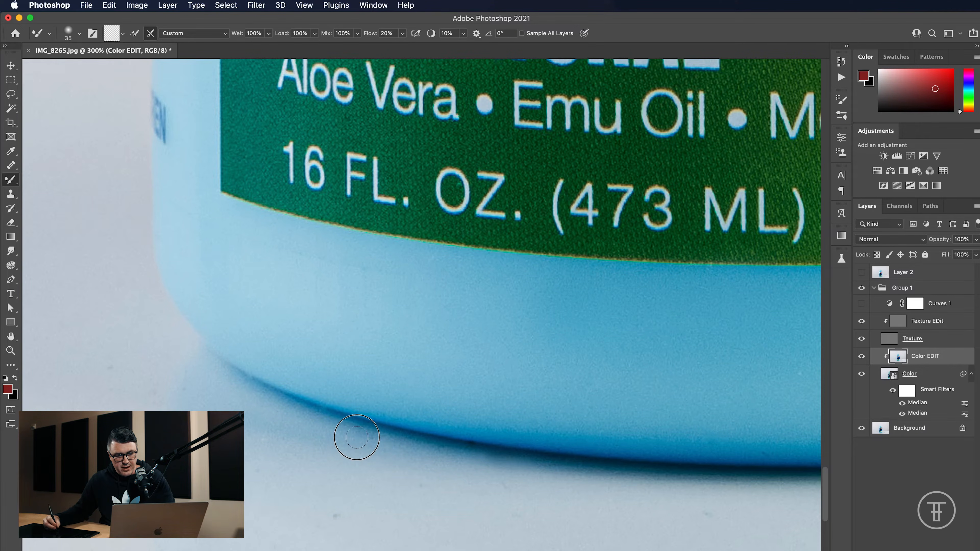
Step: Examine the pump and the bottle's upper body for reflections that differ between the two shoulders
{"action": "key", "text": "super+minus"}
{"action": "key", "text": "super+minus"}
{"action": "key", "text": "super+minus"}
{"action": "left_click_drag", "start_coordinate": [509, 116], "coordinate": [347, 416]}
{"action": "left_click_drag", "start_coordinate": [446, 153], "coordinate": [470, 253]}
{"action": "scroll", "coordinate": [471, 253], "scroll_direction": "up", "scroll_amount": 3}
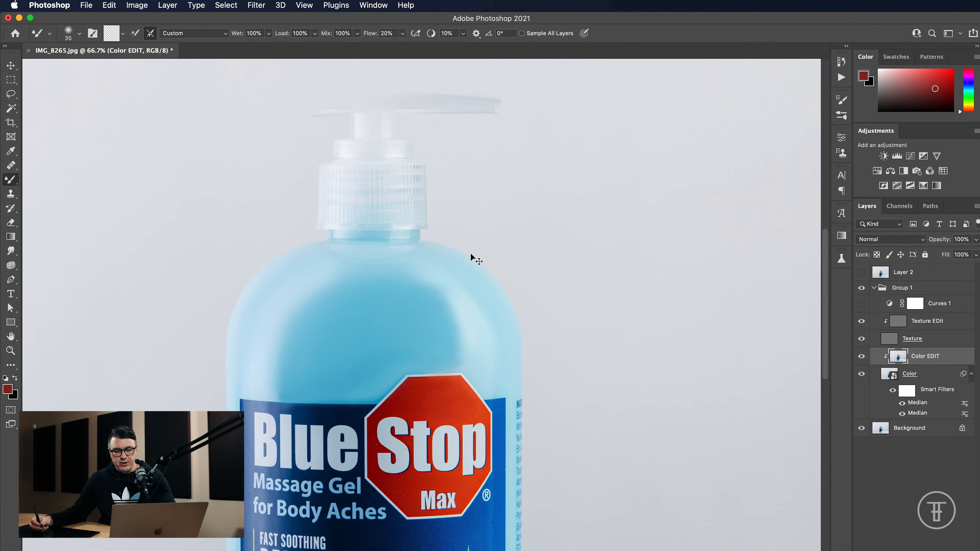
{"action": "key", "text": "super+plus"}
{"action": "key", "text": "super+plus"}
{"action": "key", "text": "super+plus"}
{"action": "key", "text": "super+minus"}
{"action": "key", "text": "super+minus"}
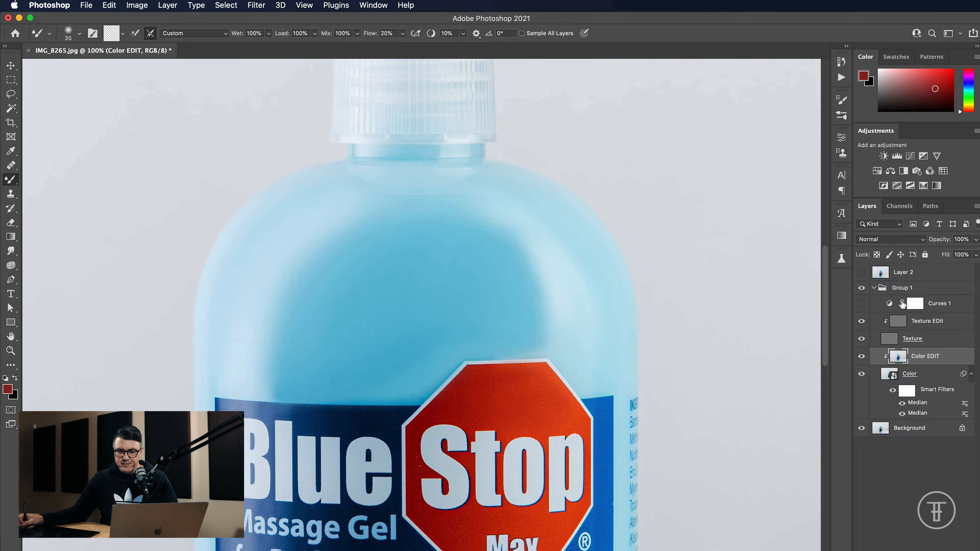
Step: Add a new layer directly above Color EDIT and set the Clone Stamp to sample Current & Below
{"action": "left_click", "coordinate": [903, 290]}
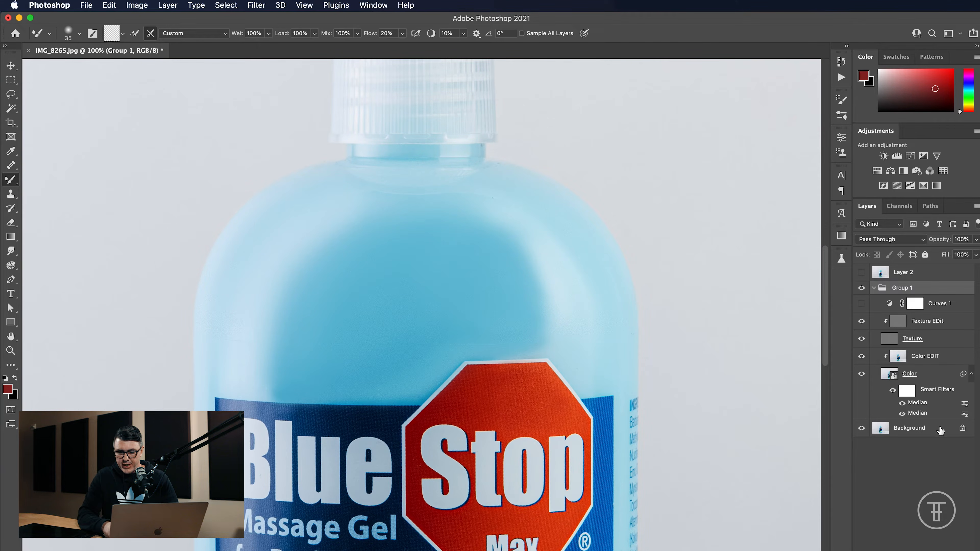
{"action": "left_click", "coordinate": [936, 360]}
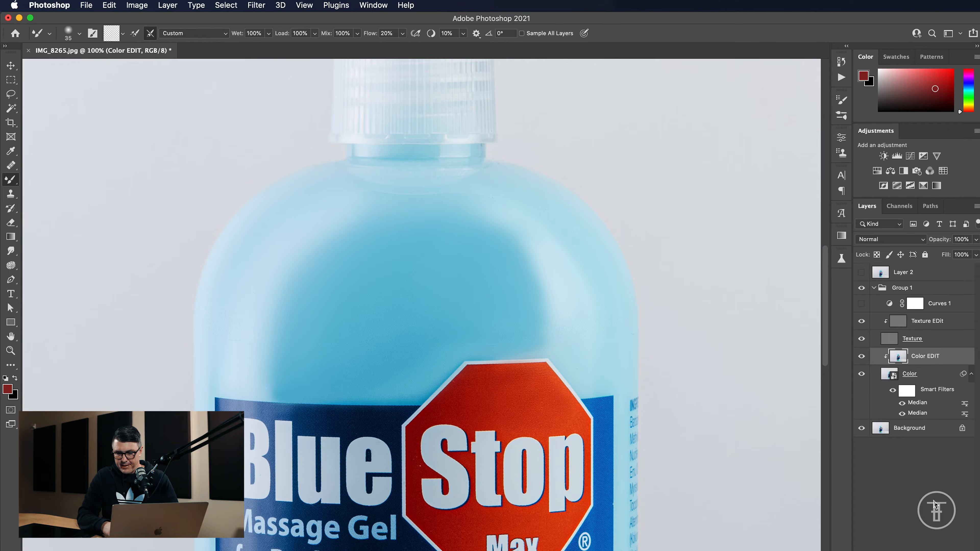
{"action": "key", "text": "alt+shift+super+n"}
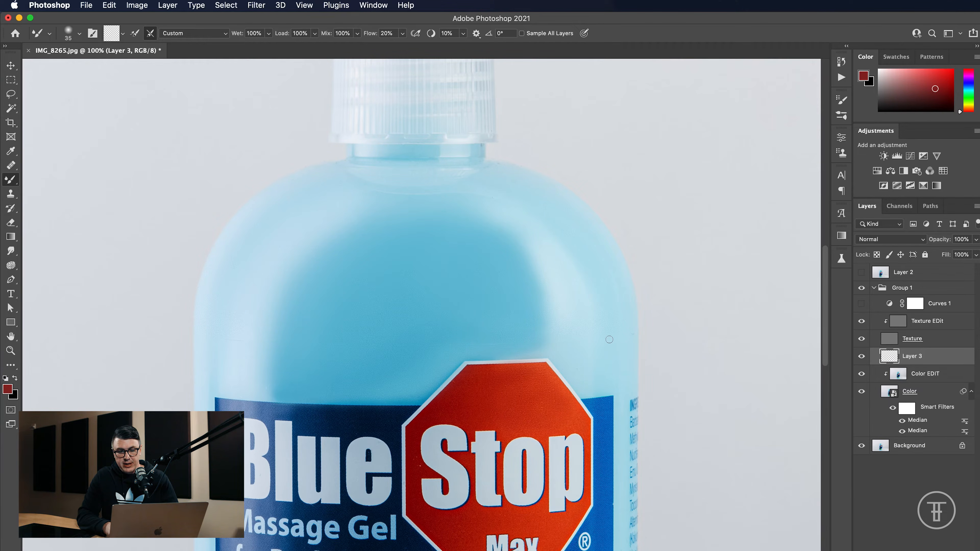
{"action": "key", "text": "s"}
{"action": "left_click", "coordinate": [475, 36]}
{"action": "left_click", "coordinate": [467, 40]}
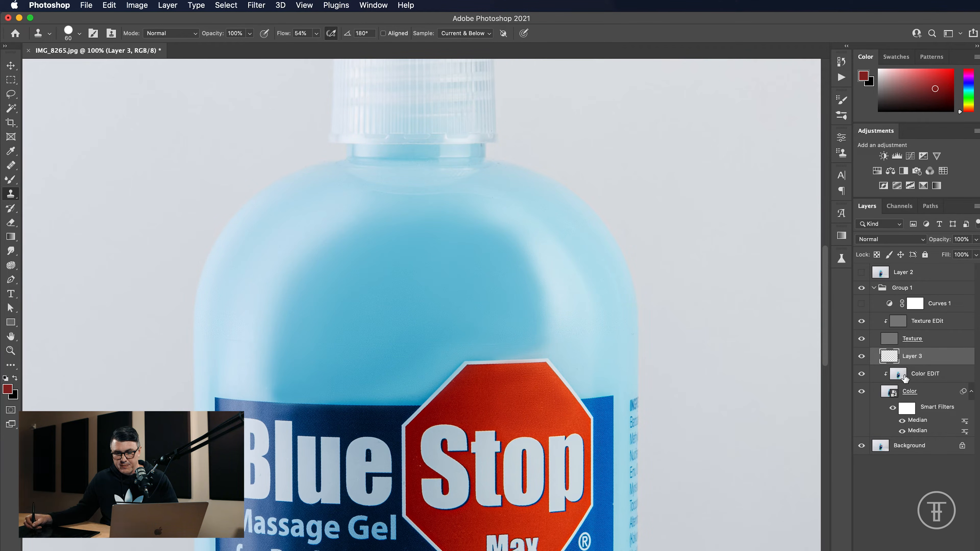
Step: Set the Clone Stamp to 0% hardness and enlarge it to 150 px
{"action": "left_click", "coordinate": [79, 34]}
{"action": "left_click_drag", "start_coordinate": [79, 92], "coordinate": [53, 98]}
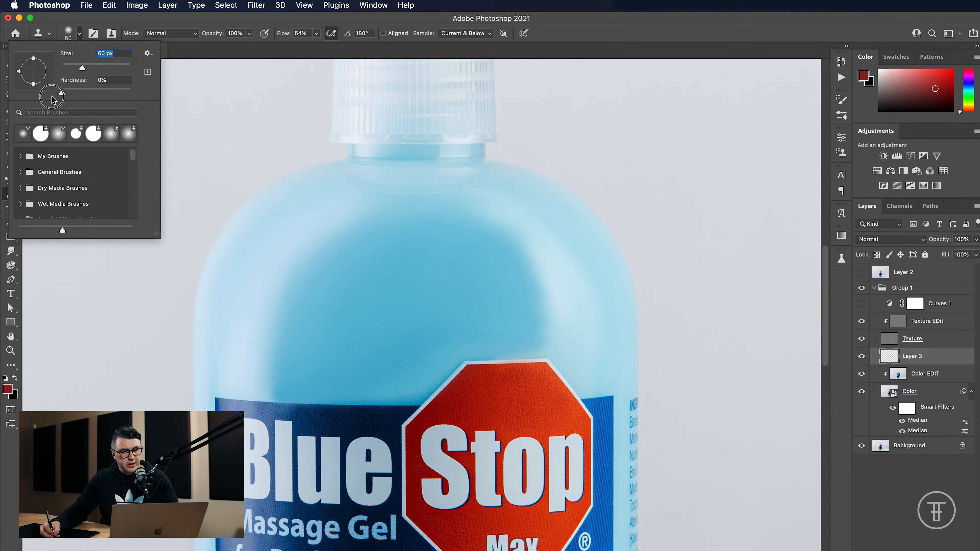
{"action": "left_click", "coordinate": [89, 24]}
{"action": "left_click_drag", "start_coordinate": [415, 208], "coordinate": [416, 214]}
{"action": "key", "text": "bracketright"}
{"action": "key", "text": "bracketright"}
{"action": "key", "text": "bracketright"}
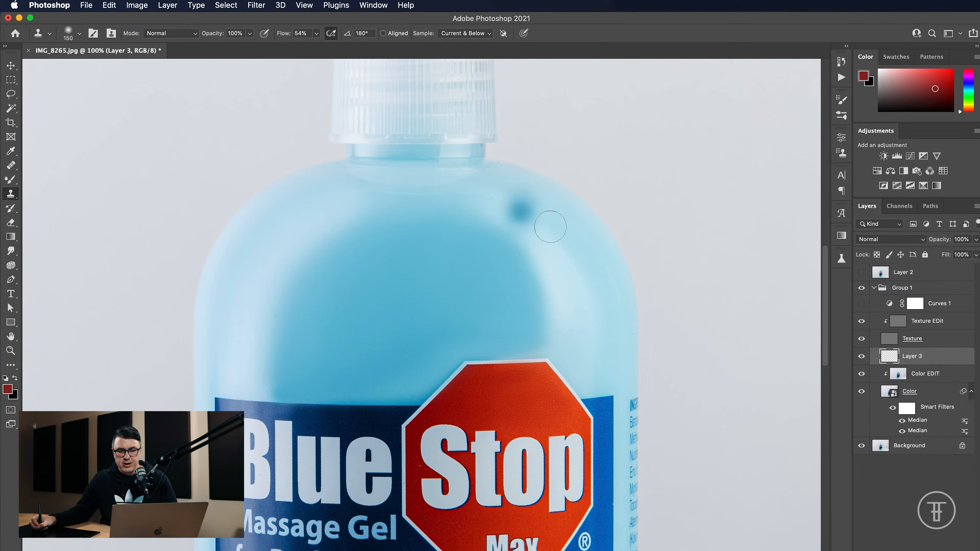
Step: Flip the clone source horizontally and clone the left shoulder's reflection onto the bottle's right shoulder on Layer 3
{"action": "left_click", "coordinate": [841, 153]}
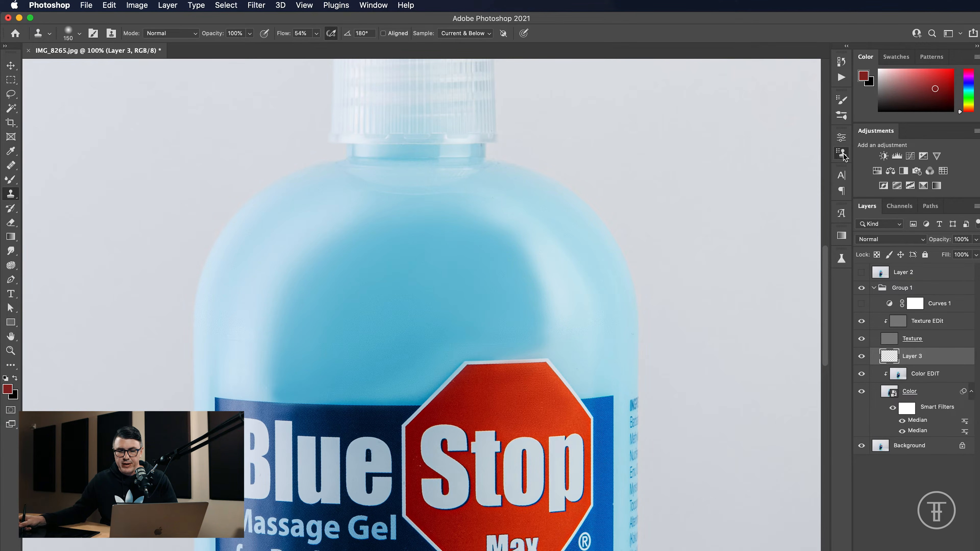
{"action": "left_click", "coordinate": [840, 138]}
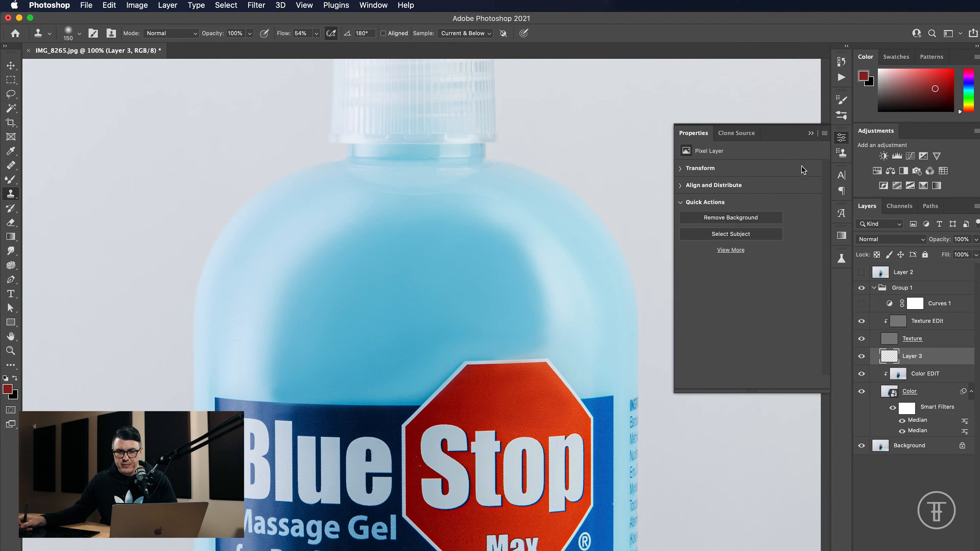
{"action": "left_click", "coordinate": [841, 153]}
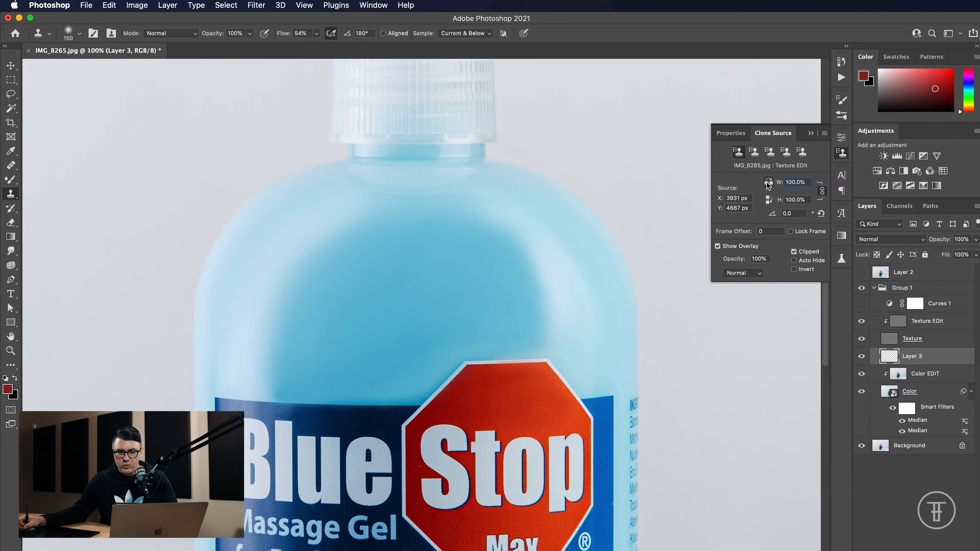
{"action": "left_click", "coordinate": [371, 207], "text": "alt"}
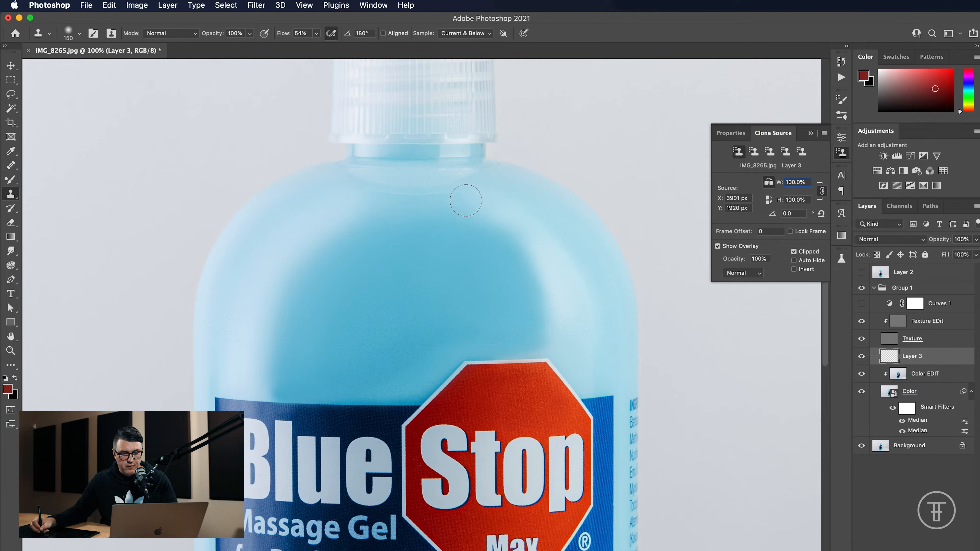
{"action": "mouse_move", "coordinate": [457, 200]}
{"action": "left_mouse_down"}
{"action": "mouse_move", "coordinate": [481, 212]}
{"action": "mouse_move", "coordinate": [530, 212]}
{"action": "mouse_move", "coordinate": [529, 249]}
{"action": "mouse_move", "coordinate": [551, 297]}
{"action": "mouse_move", "coordinate": [555, 282]}
{"action": "mouse_move", "coordinate": [520, 260]}
{"action": "mouse_move", "coordinate": [534, 268]}
{"action": "mouse_move", "coordinate": [560, 353]}
{"action": "mouse_move", "coordinate": [596, 360]}
{"action": "mouse_move", "coordinate": [610, 381]}
{"action": "mouse_move", "coordinate": [594, 349]}
{"action": "mouse_move", "coordinate": [590, 294]}
{"action": "mouse_move", "coordinate": [544, 212]}
{"action": "mouse_move", "coordinate": [518, 196]}
{"action": "mouse_move", "coordinate": [564, 228]}
{"action": "mouse_move", "coordinate": [556, 236]}
{"action": "mouse_move", "coordinate": [614, 350]}
{"action": "mouse_move", "coordinate": [616, 368]}
{"action": "mouse_move", "coordinate": [580, 366]}
{"action": "mouse_move", "coordinate": [562, 350]}
{"action": "mouse_move", "coordinate": [595, 387]}
{"action": "mouse_move", "coordinate": [613, 383]}
{"action": "mouse_move", "coordinate": [604, 339]}
{"action": "mouse_move", "coordinate": [556, 227]}
{"action": "mouse_move", "coordinate": [619, 363]}
{"action": "mouse_move", "coordinate": [557, 254]}
{"action": "mouse_move", "coordinate": [578, 253]}
{"action": "left_mouse_up"}
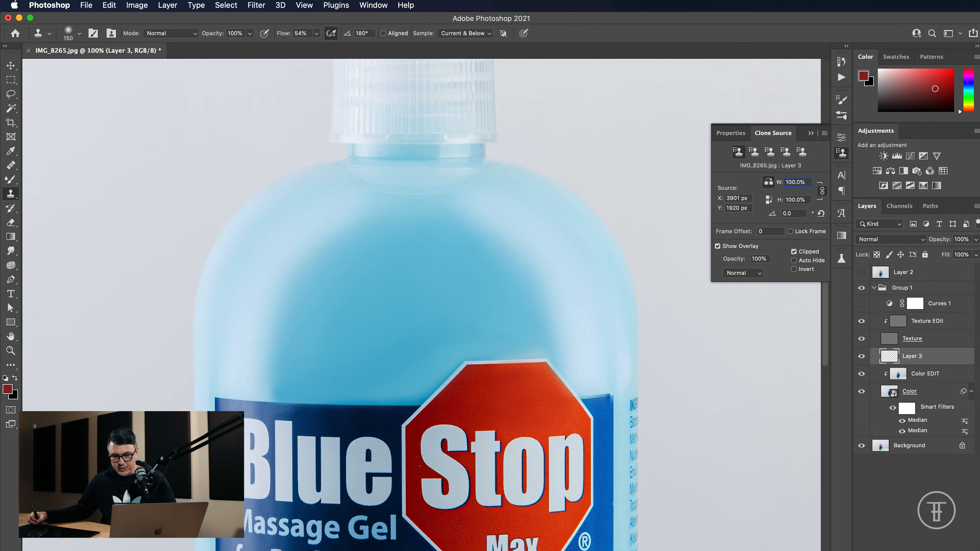
Step: Add a mask to Layer 3 and erase the cloned overspill along the blue label's upper edge with a 60 px eraser
{"action": "key", "text": "super+plus"}
{"action": "key", "text": "super+plus"}
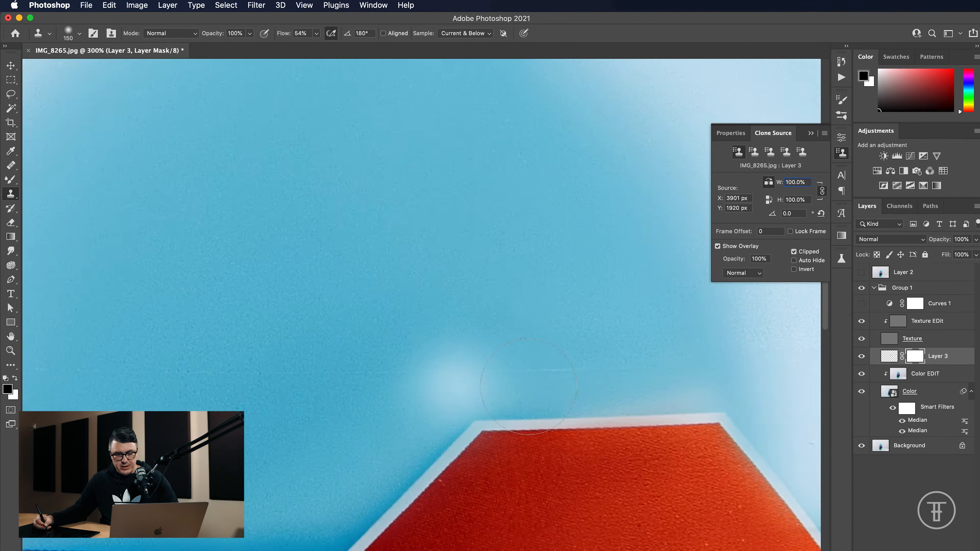
{"action": "left_click_drag", "start_coordinate": [752, 440], "coordinate": [529, 383]}
{"action": "key", "text": "e"}
{"action": "mouse_move", "coordinate": [309, 342]}
{"action": "left_mouse_down"}
{"action": "mouse_move", "coordinate": [362, 367]}
{"action": "mouse_move", "coordinate": [363, 353]}
{"action": "mouse_move", "coordinate": [409, 403]}
{"action": "left_mouse_up"}
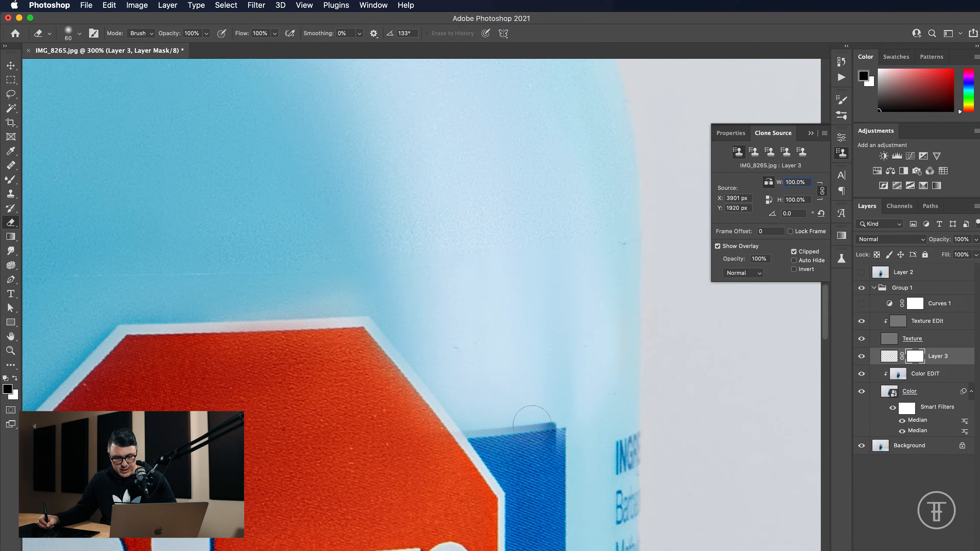
{"action": "key", "text": "x"}
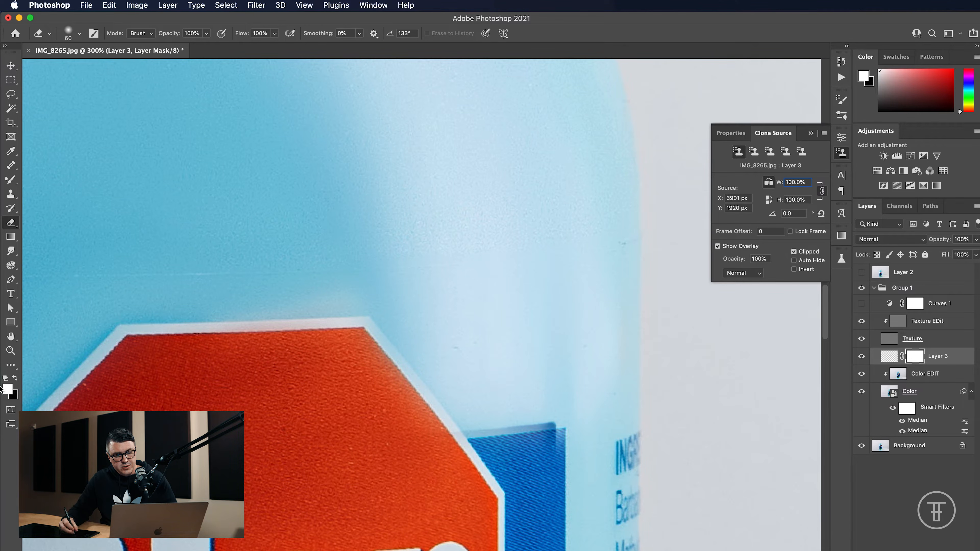
{"action": "mouse_move", "coordinate": [450, 440]}
{"action": "left_mouse_down"}
{"action": "mouse_move", "coordinate": [543, 444]}
{"action": "mouse_move", "coordinate": [427, 436]}
{"action": "mouse_move", "coordinate": [353, 371]}
{"action": "left_mouse_up"}
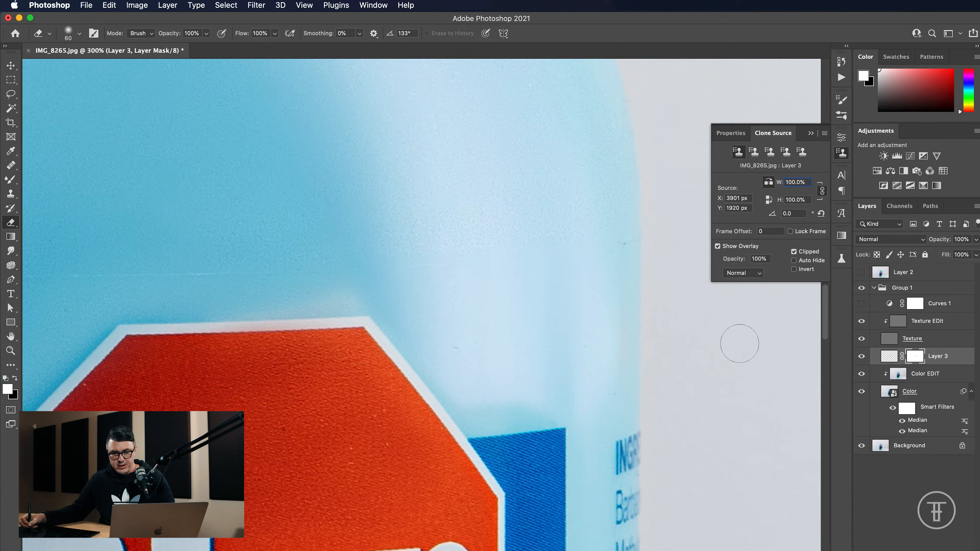
Step: Apply the layer mask to Layer 3
{"action": "right_click", "coordinate": [890, 360]}
{"action": "right_click", "coordinate": [916, 359]}
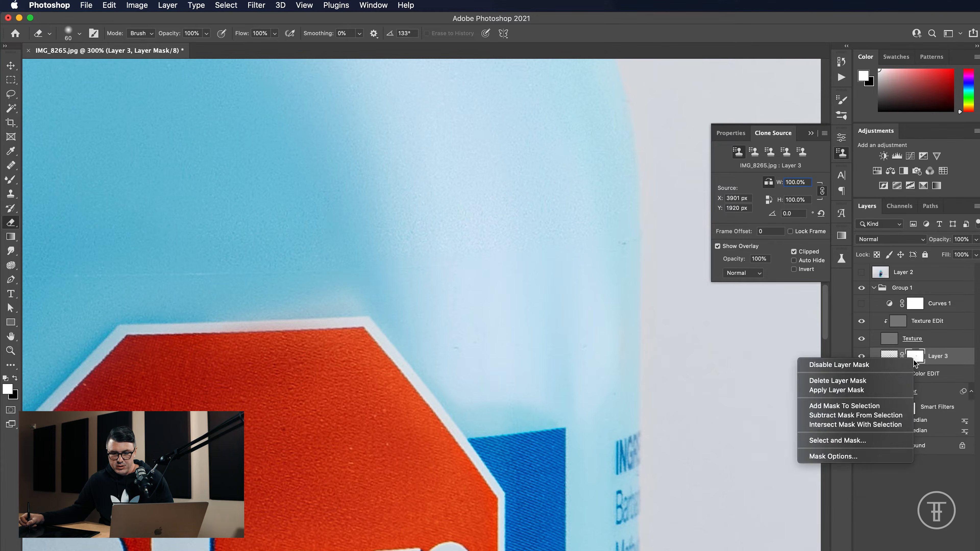
{"action": "left_click", "coordinate": [881, 389]}
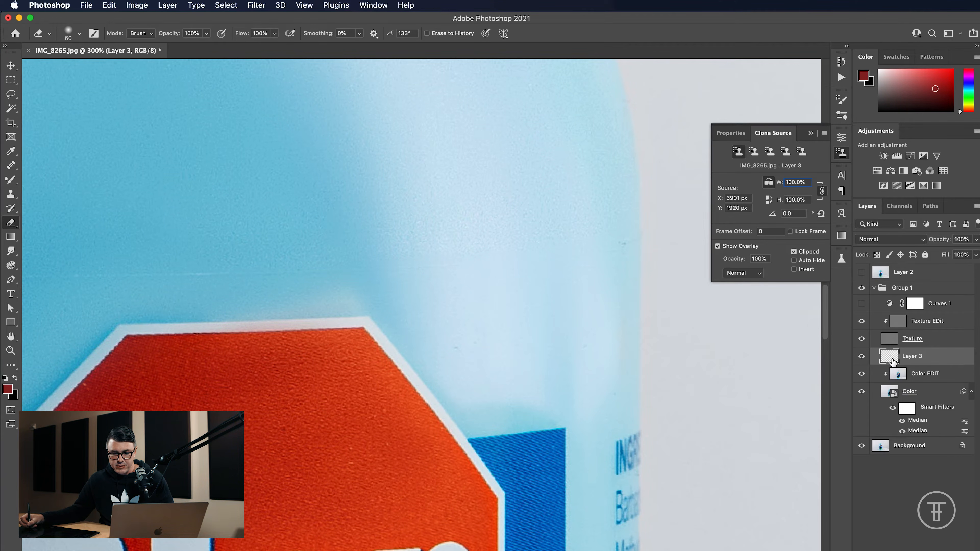
Step: Blend the reflection just above the blue label on Layer 3 with an 80 px Mixer Brush
{"action": "key", "text": "b"}
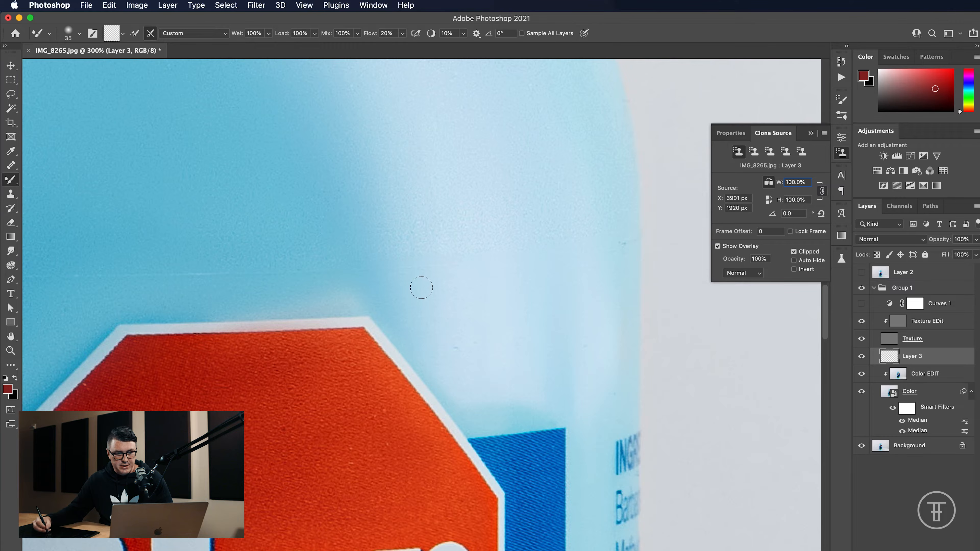
{"action": "key", "text": "bracketright"}
{"action": "mouse_move", "coordinate": [495, 399]}
{"action": "left_mouse_down"}
{"action": "mouse_move", "coordinate": [490, 406]}
{"action": "mouse_move", "coordinate": [492, 348]}
{"action": "mouse_move", "coordinate": [512, 354]}
{"action": "mouse_move", "coordinate": [507, 416]}
{"action": "mouse_move", "coordinate": [438, 347]}
{"action": "mouse_move", "coordinate": [475, 392]}
{"action": "mouse_move", "coordinate": [526, 396]}
{"action": "left_mouse_up"}
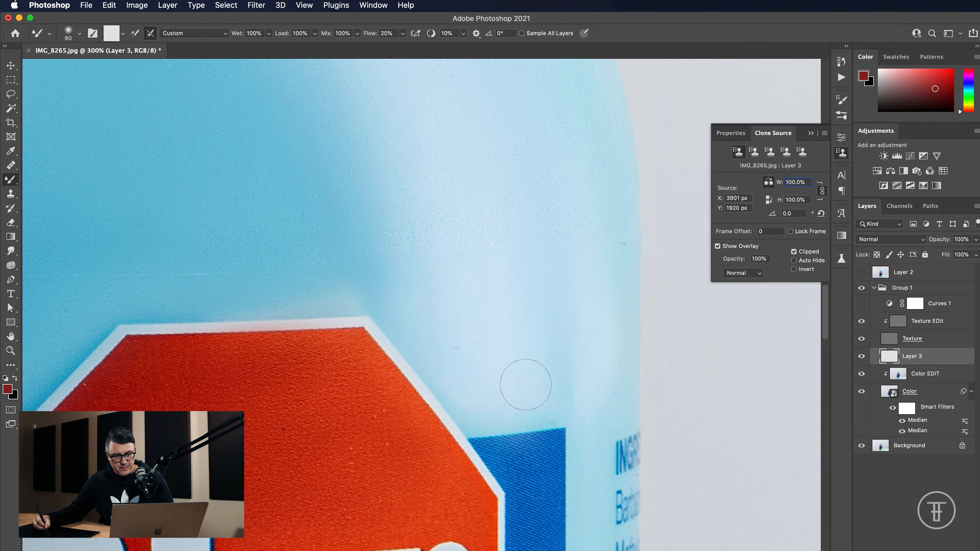
Step: Smooth the colors of the bottle's blue upper body on Color EDIT with a 400 px Mixer Brush at 50% flow
{"action": "scroll", "coordinate": [549, 320], "scroll_direction": "up", "scroll_amount": 5}
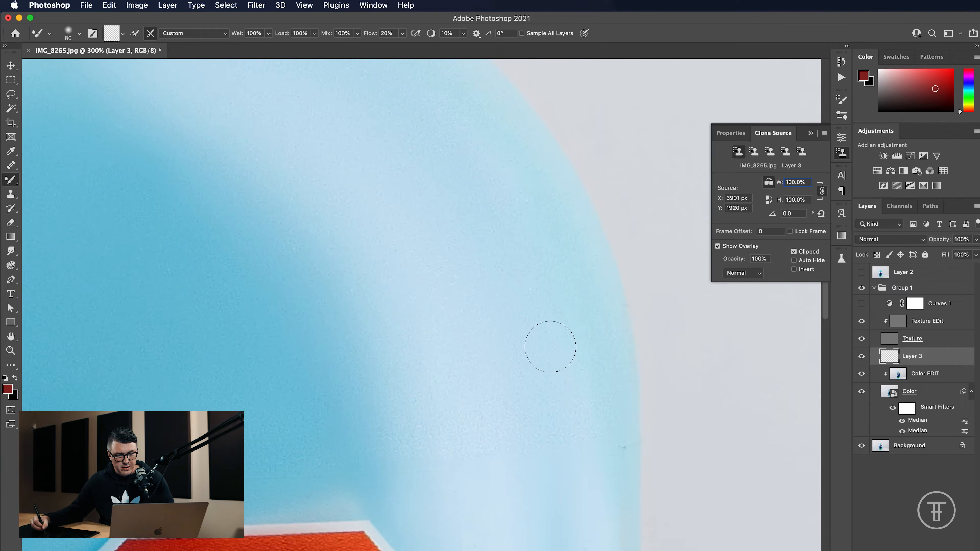
{"action": "scroll", "coordinate": [459, 257], "scroll_direction": "up", "scroll_amount": 5}
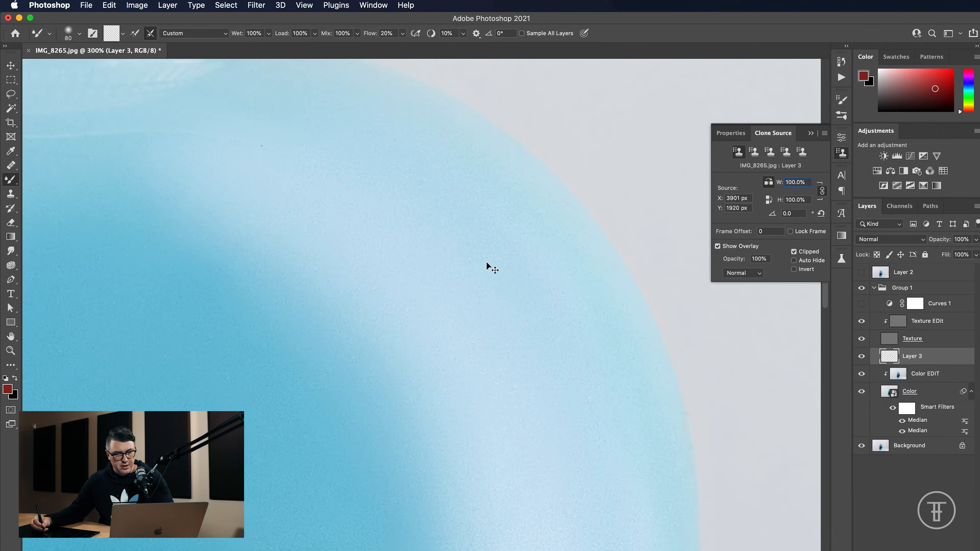
{"action": "key", "text": "super+minus"}
{"action": "key", "text": "super+minus"}
{"action": "scroll", "coordinate": [472, 294], "scroll_direction": "left", "scroll_amount": 3}
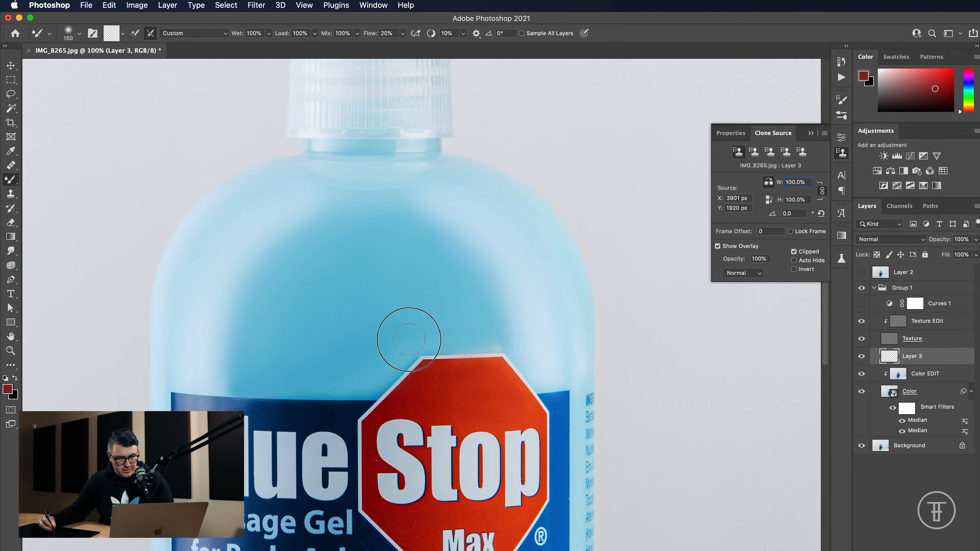
{"action": "left_click", "coordinate": [901, 377]}
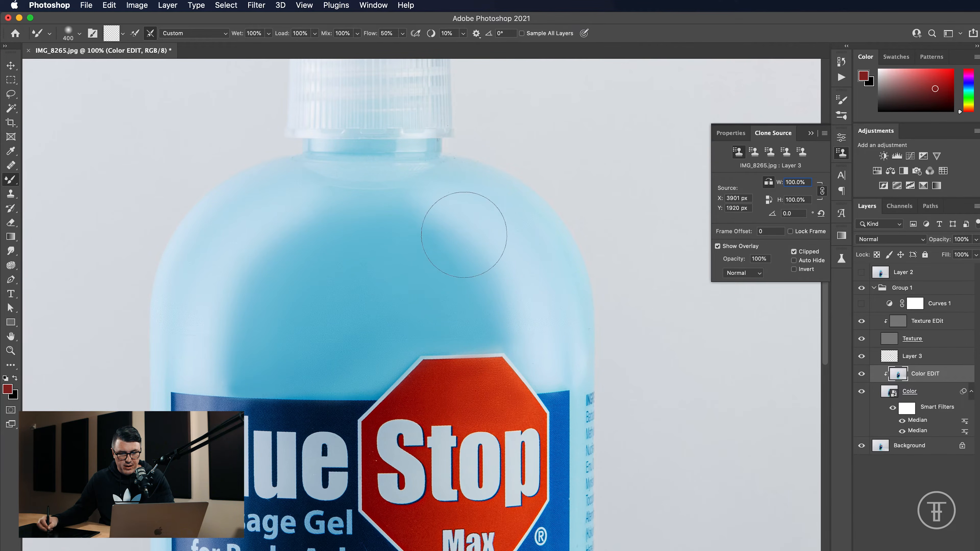
Step: Lower Layer 3's opacity to 83% to soften the cloned reflection on the right shoulder
{"action": "left_click", "coordinate": [917, 355]}
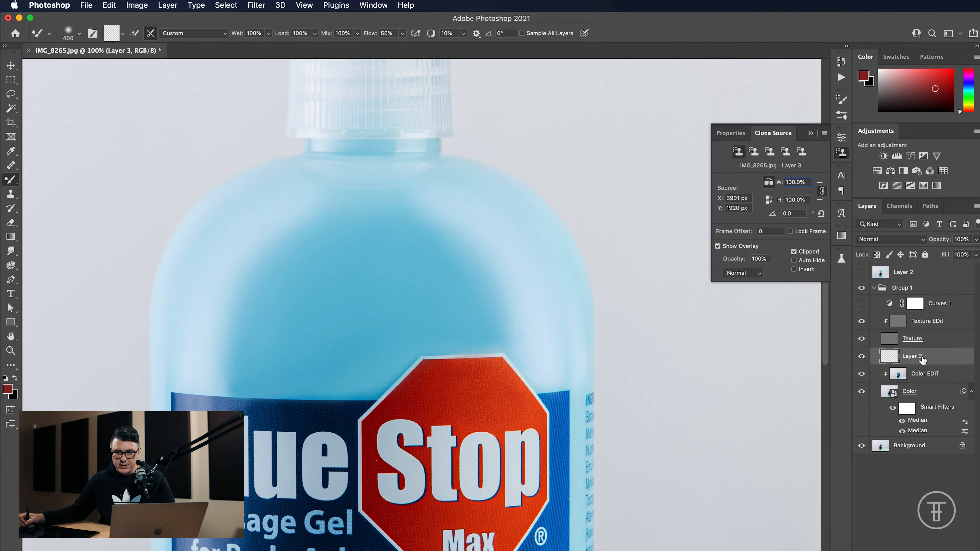
{"action": "key", "text": "v"}
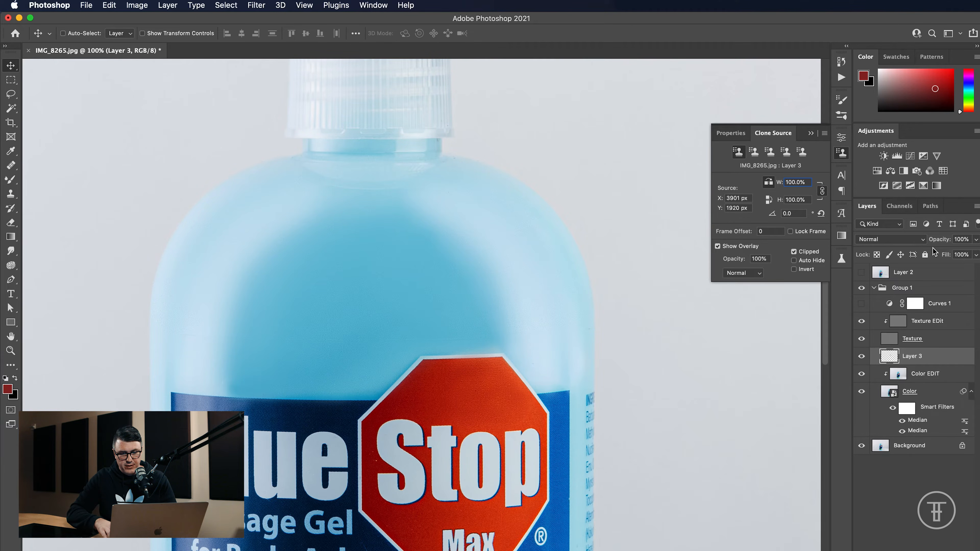
{"action": "mouse_move", "coordinate": [932, 241]}
{"action": "left_mouse_down"}
{"action": "mouse_move", "coordinate": [920, 246]}
{"action": "mouse_move", "coordinate": [940, 244]}
{"action": "left_mouse_up"}
{"action": "left_click", "coordinate": [862, 273]}
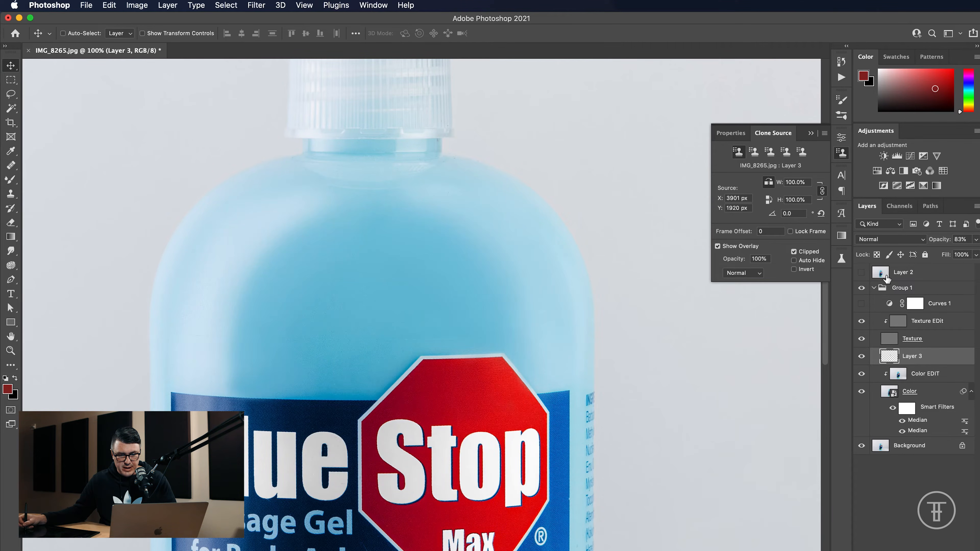
Step: Hide Layer 3 and soften the right shoulder's reflection edge on Color EDIT with a Mixer Brush of 175 to 250 px
{"action": "left_click", "coordinate": [860, 356]}
{"action": "left_click", "coordinate": [898, 375]}
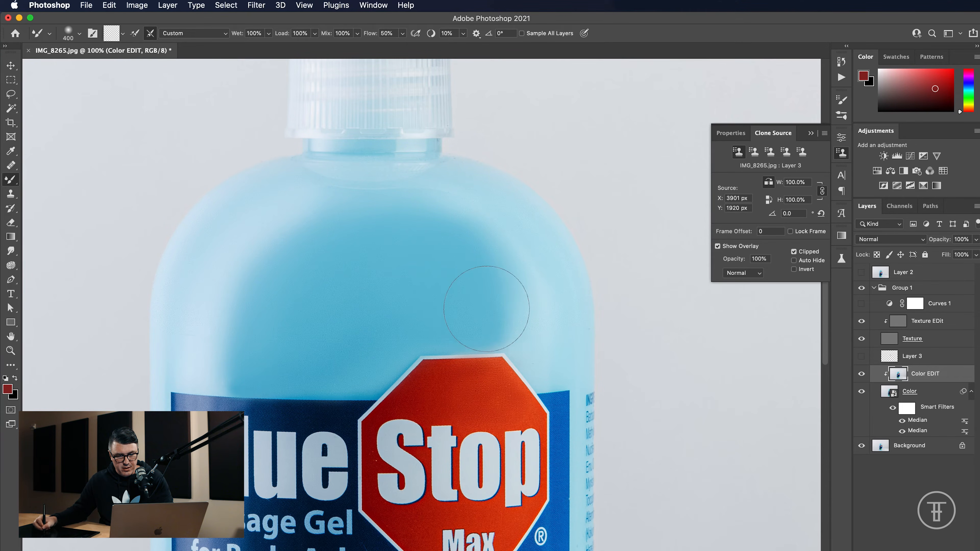
{"action": "key", "text": "bracketleft"}
{"action": "key", "text": "bracketleft"}
{"action": "key", "text": "bracketleft"}
{"action": "key", "text": "bracketleft"}
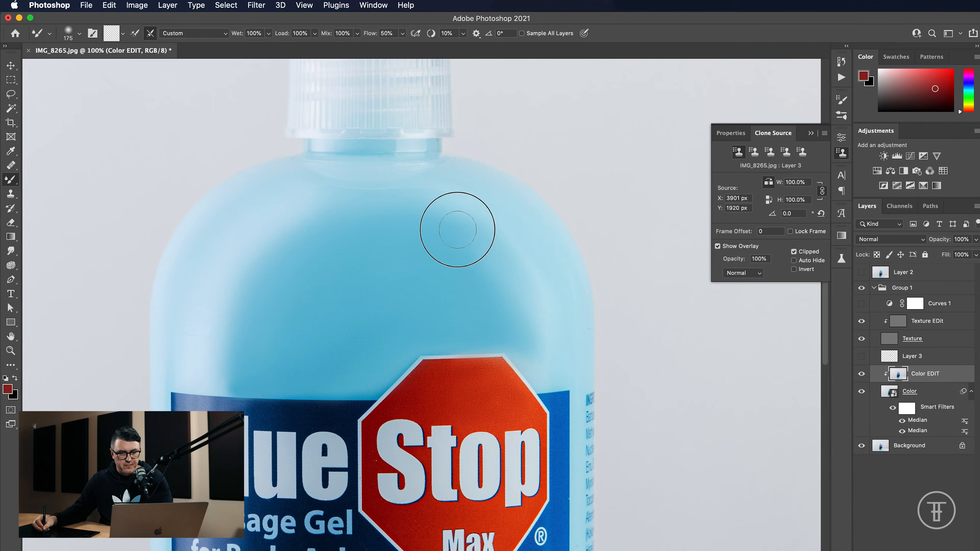
{"action": "key", "text": "super+z"}
{"action": "key", "text": "super+z"}
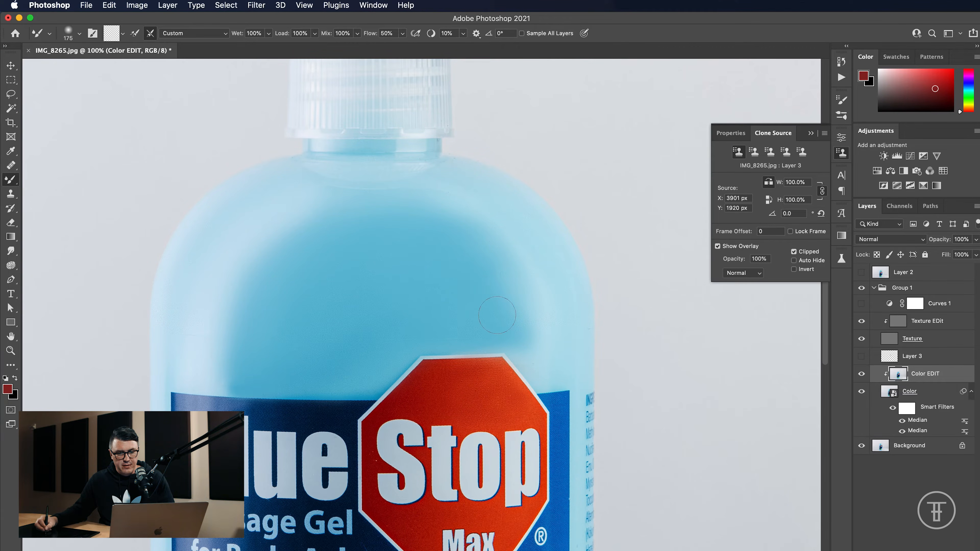
{"action": "key", "text": "bracketright"}
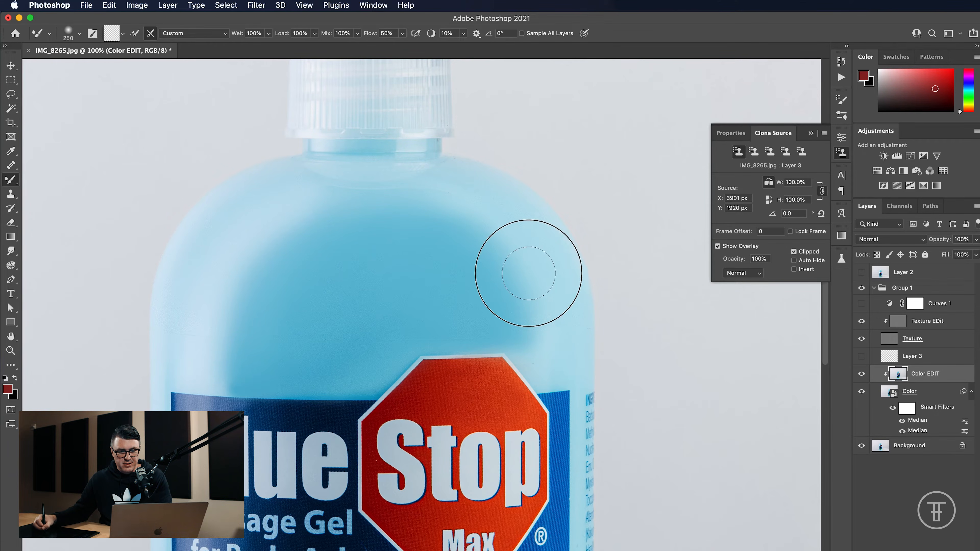
Step: Show Layer 3 again and blend its cloned right-shoulder reflection with a 90 px Mixer Brush
{"action": "left_click", "coordinate": [862, 357]}
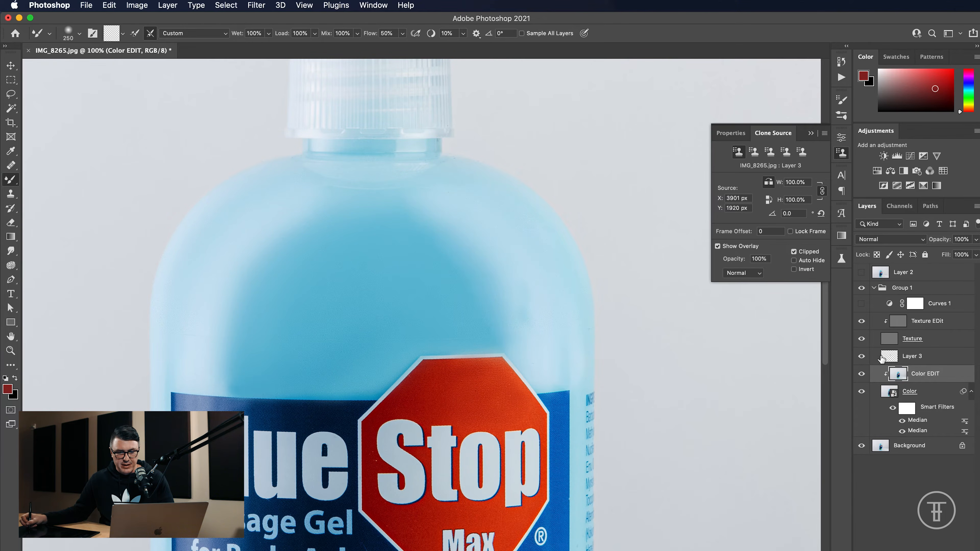
{"action": "left_click", "coordinate": [886, 359]}
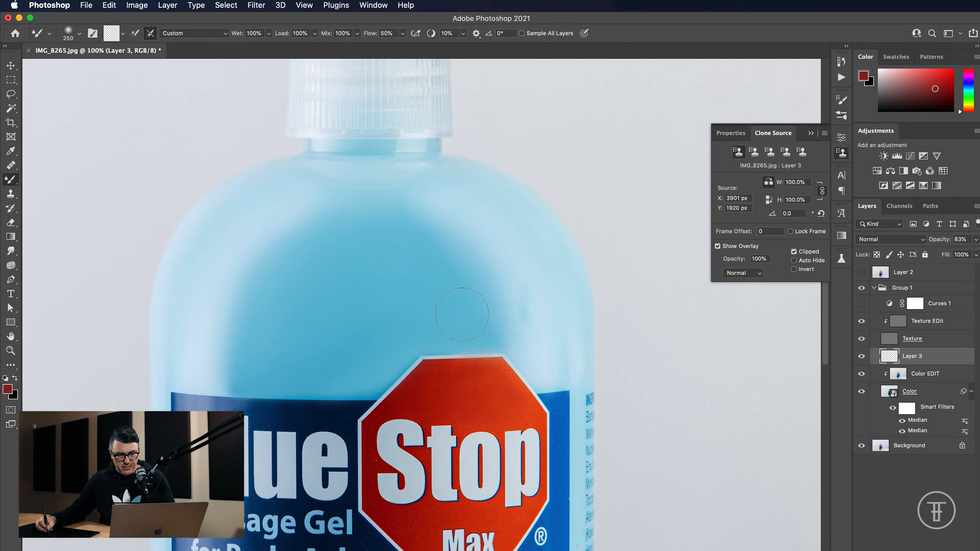
{"action": "key", "text": "bracketleft"}
{"action": "key", "text": "bracketleft"}
{"action": "key", "text": "bracketleft"}
{"action": "key", "text": "bracketleft"}
{"action": "key", "text": "bracketleft"}
{"action": "key", "text": "bracketleft"}
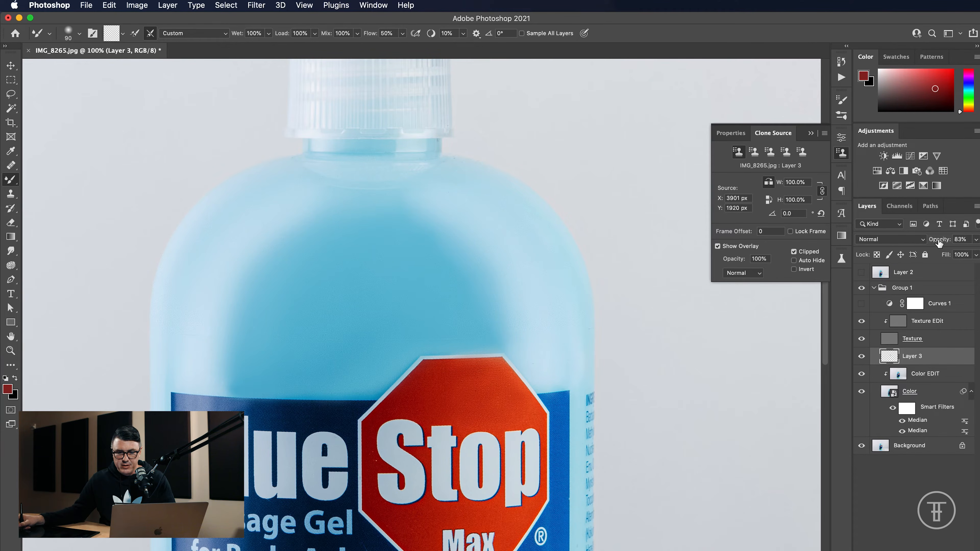
Step: Set Layer 3's opacity to 14% and compare the bottle with and without Group 1
{"action": "left_click_drag", "start_coordinate": [941, 244], "coordinate": [914, 242]}
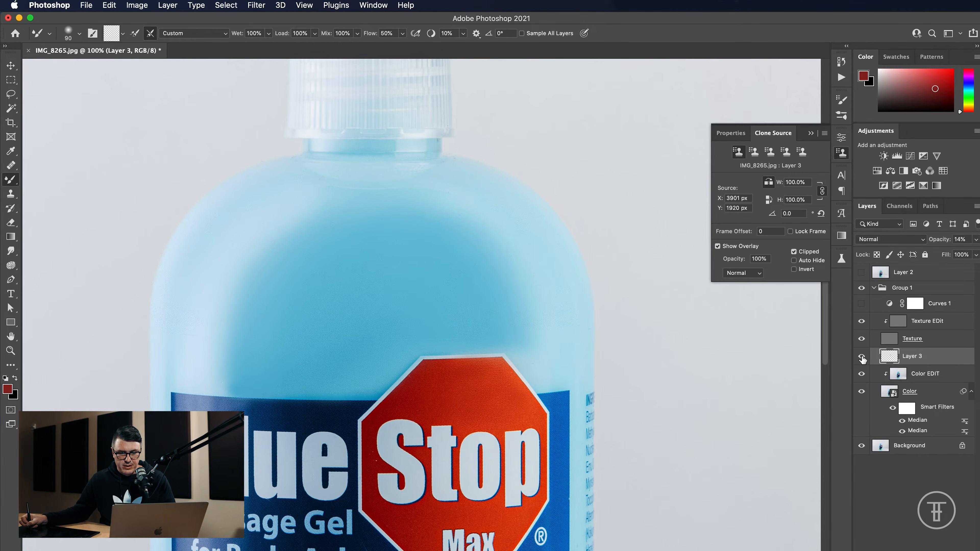
{"action": "left_click", "coordinate": [862, 289]}
{"action": "left_click", "coordinate": [862, 290]}
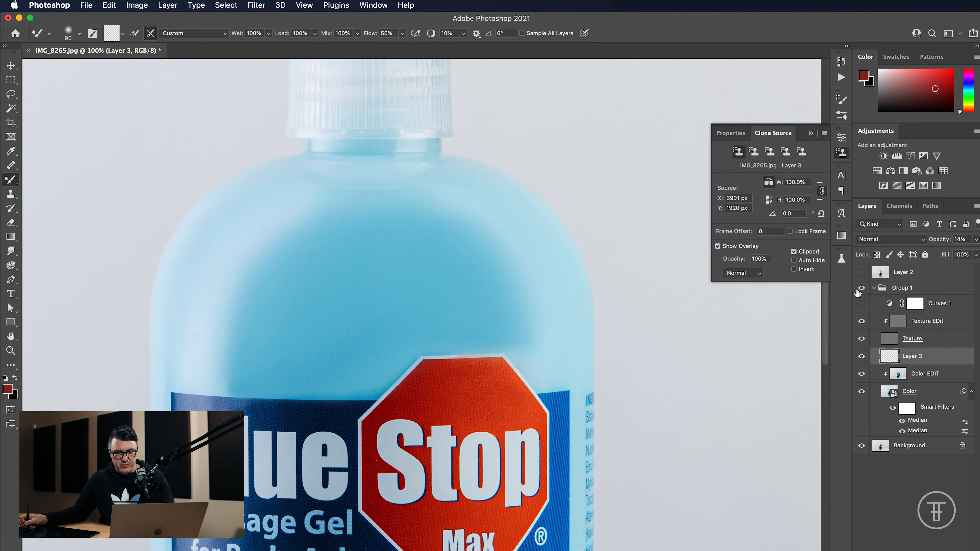
Step: Examine the whole photo with and without the Group 1 retouching, with Color EDIT as the active layer
{"action": "key", "text": "super+minus"}
{"action": "key", "text": "super+minus"}
{"action": "key", "text": "super+minus"}
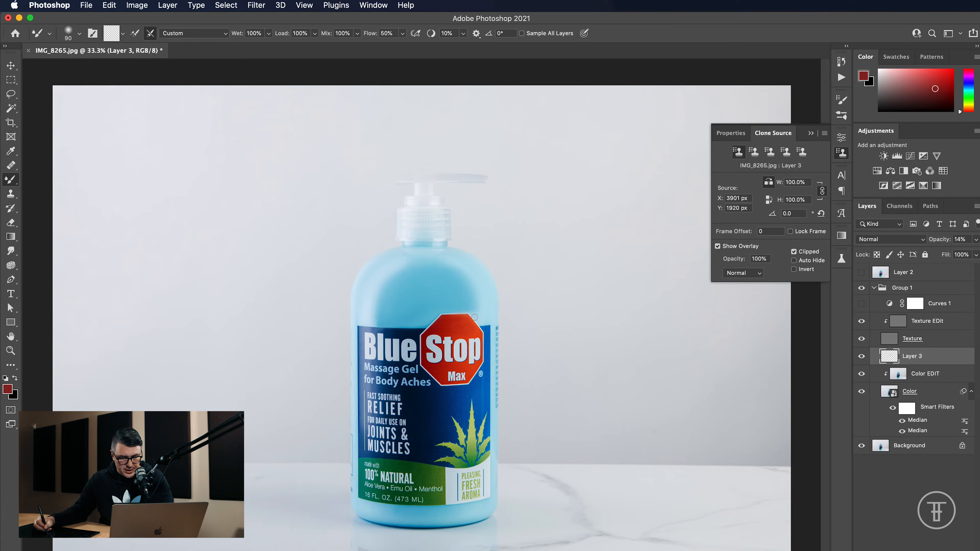
{"action": "key", "text": "alt+bracketleft"}
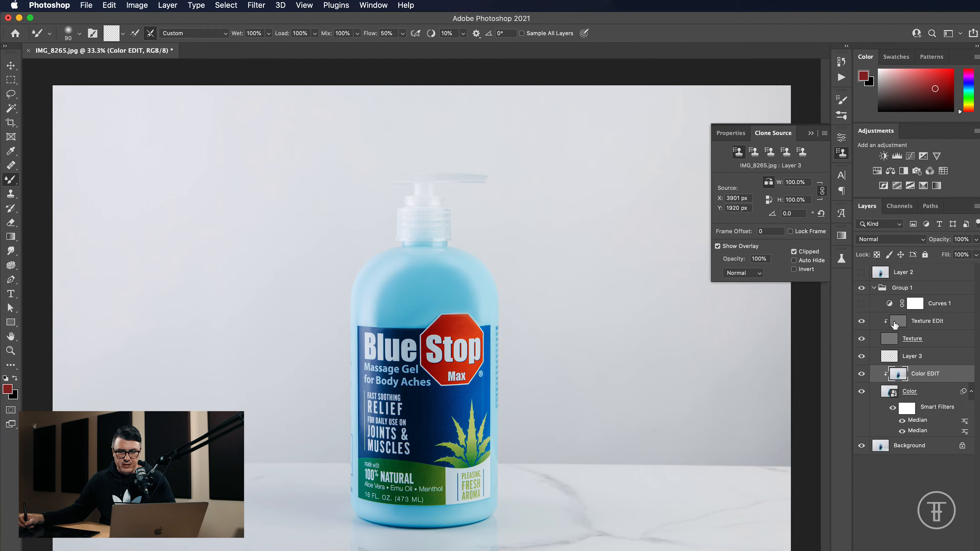
{"action": "left_click", "coordinate": [864, 291]}
{"action": "left_click", "coordinate": [863, 291]}
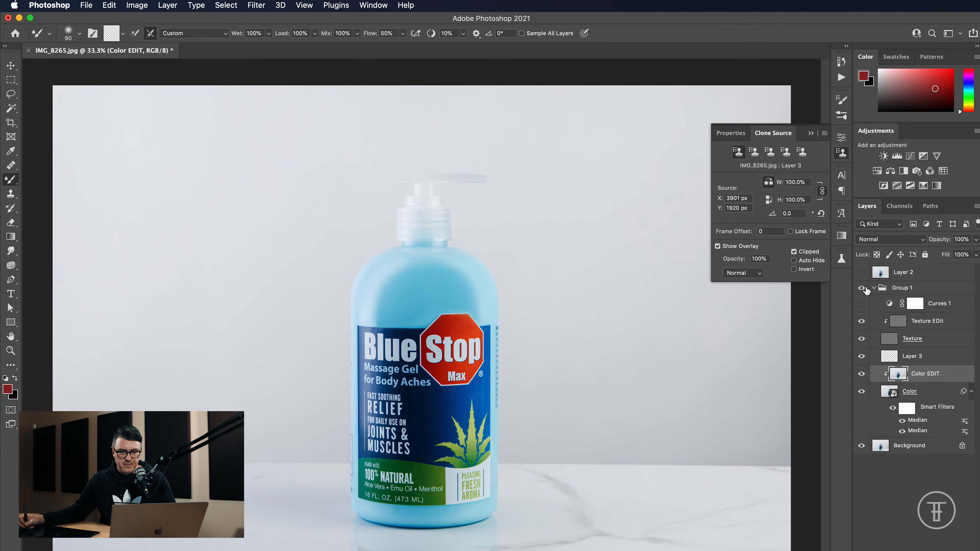
{"action": "left_click", "coordinate": [861, 290]}
{"action": "left_click", "coordinate": [861, 290]}
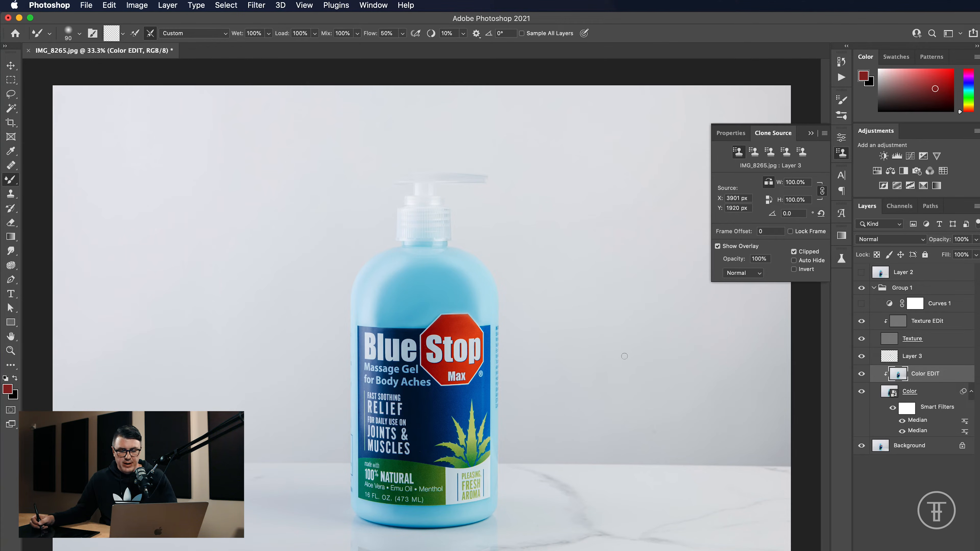
Step: Draw a white Pen shape above Layer 3 along the marble's back edge, from the photo's right border to the bottle and down over the marble
{"action": "key", "text": "super+plus"}
{"action": "left_click_drag", "start_coordinate": [814, 421], "coordinate": [458, 277]}
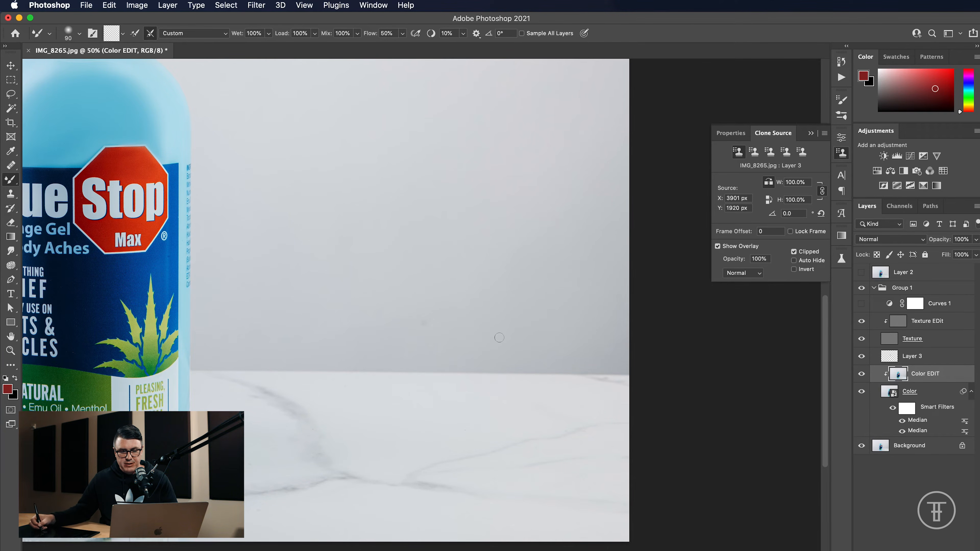
{"action": "left_click", "coordinate": [932, 361]}
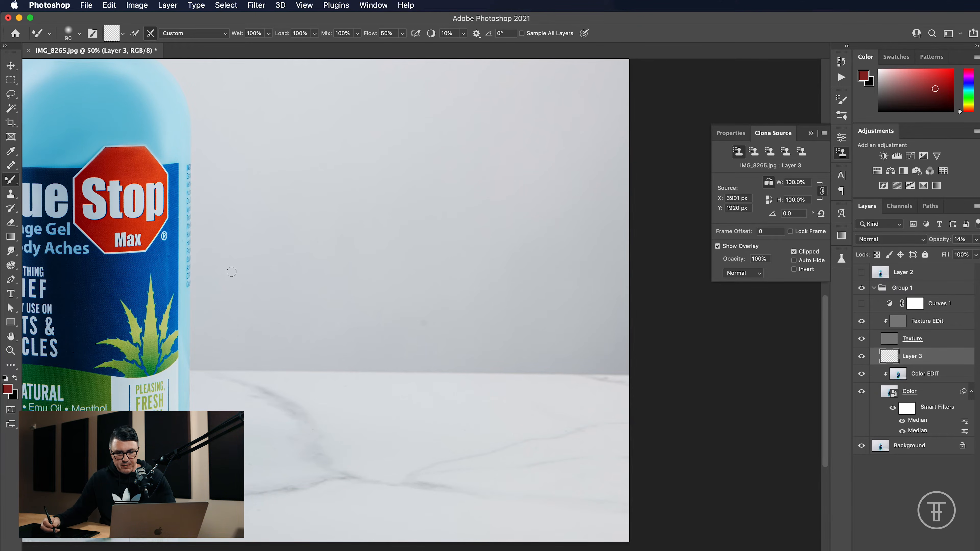
{"action": "key", "text": "p"}
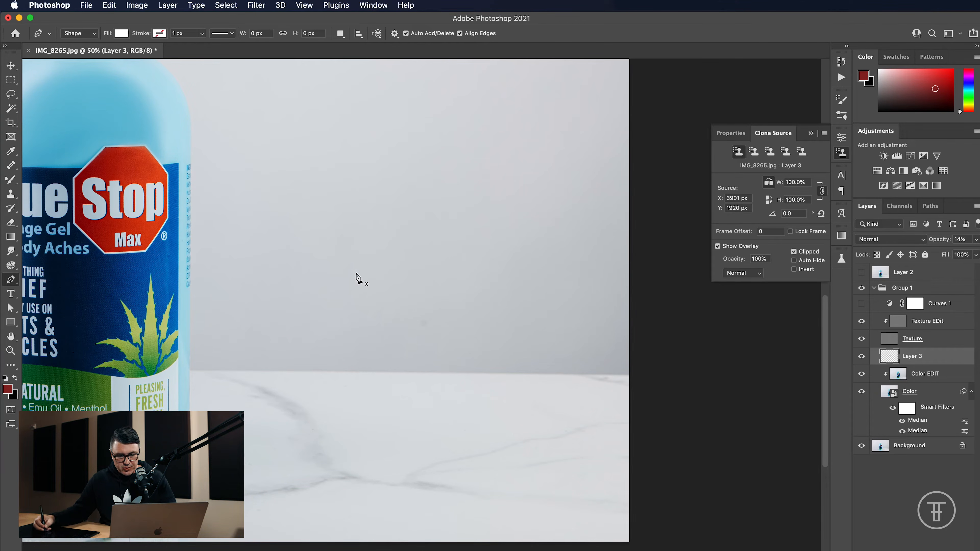
{"action": "left_click", "coordinate": [629, 375]}
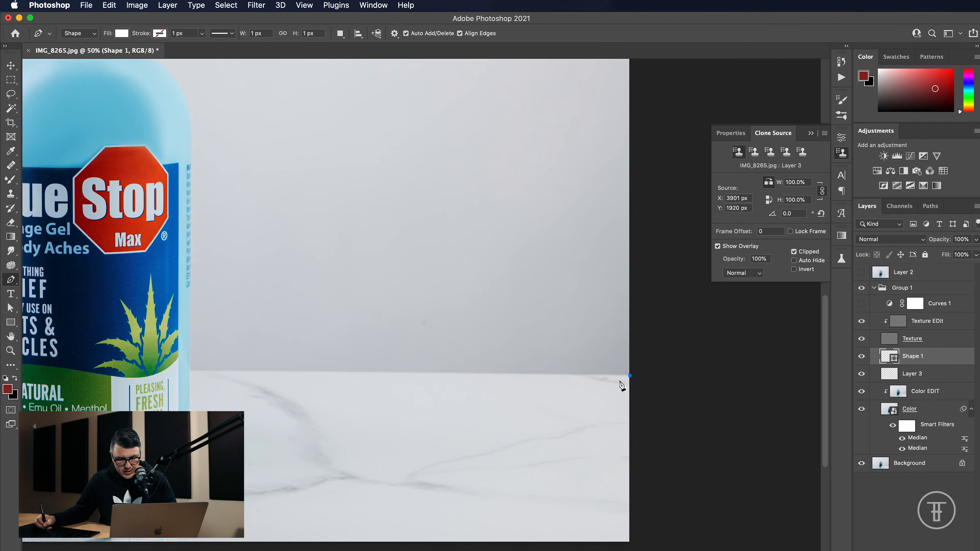
{"action": "left_click", "coordinate": [190, 371]}
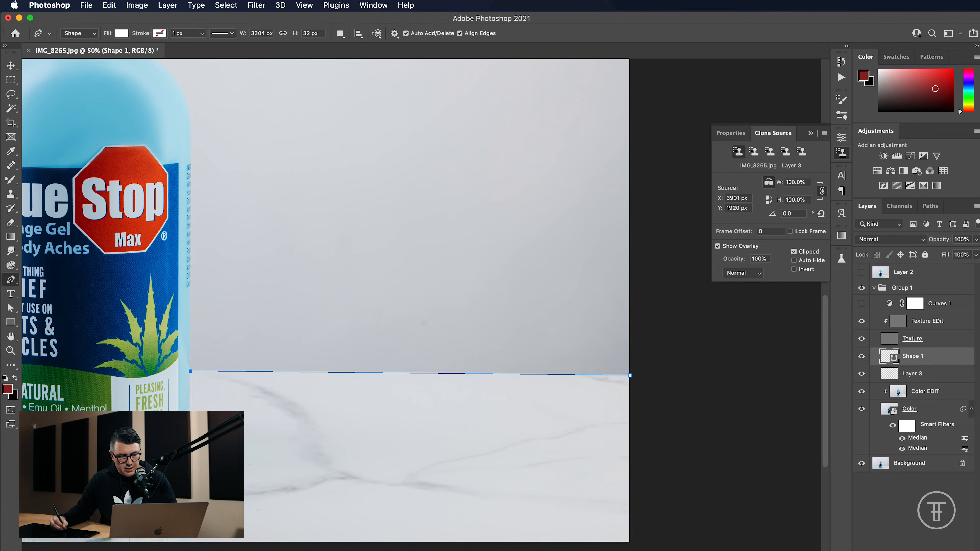
{"action": "left_click", "coordinate": [199, 466]}
{"action": "left_click", "coordinate": [637, 415]}
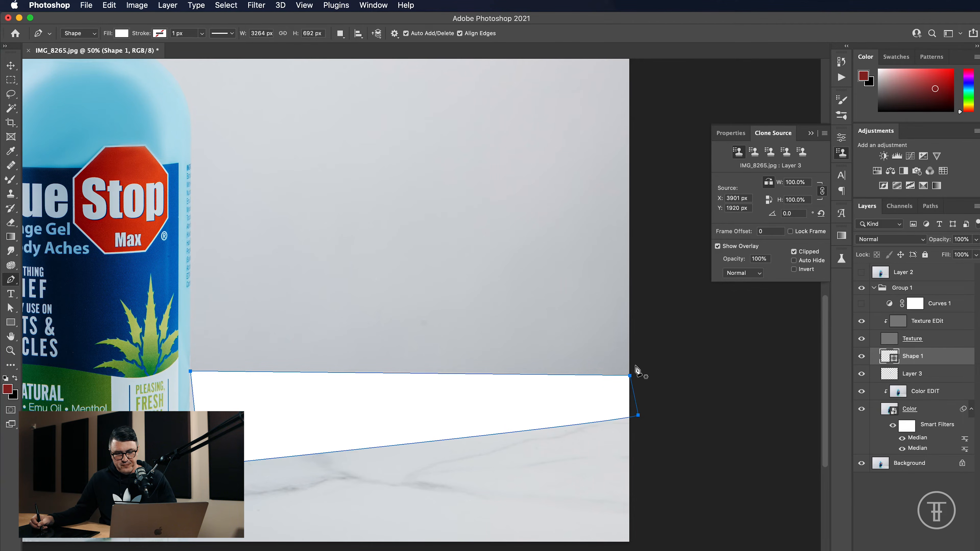
Step: Load Shape 1 as a selection, invert it to protect the marble, and hide the shape layer
{"action": "key", "text": "m"}
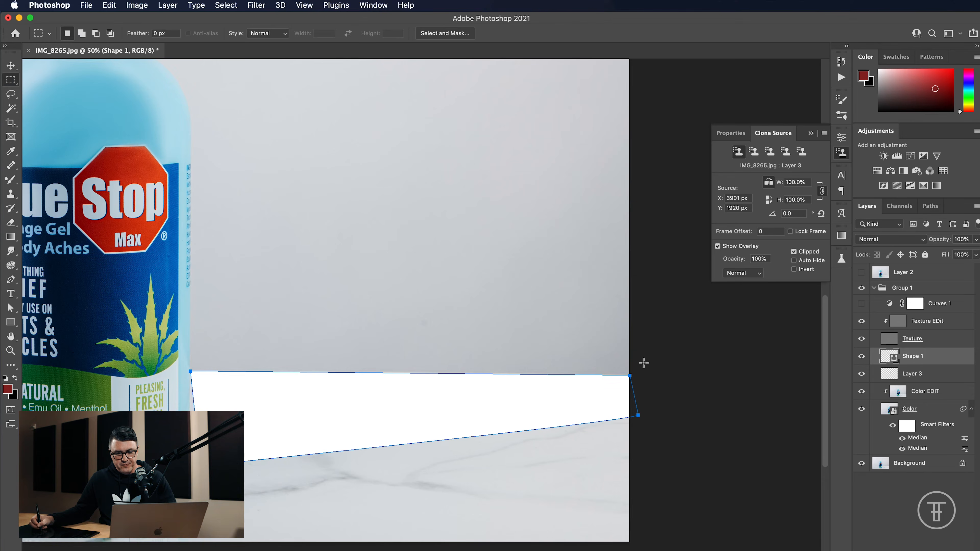
{"action": "left_click", "coordinate": [889, 358], "text": "super"}
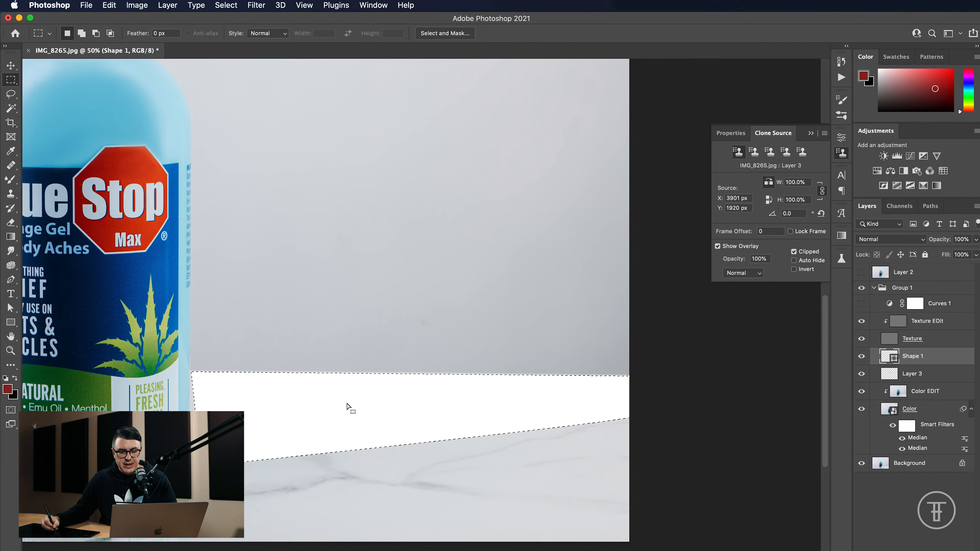
{"action": "key", "text": "shift+super+i"}
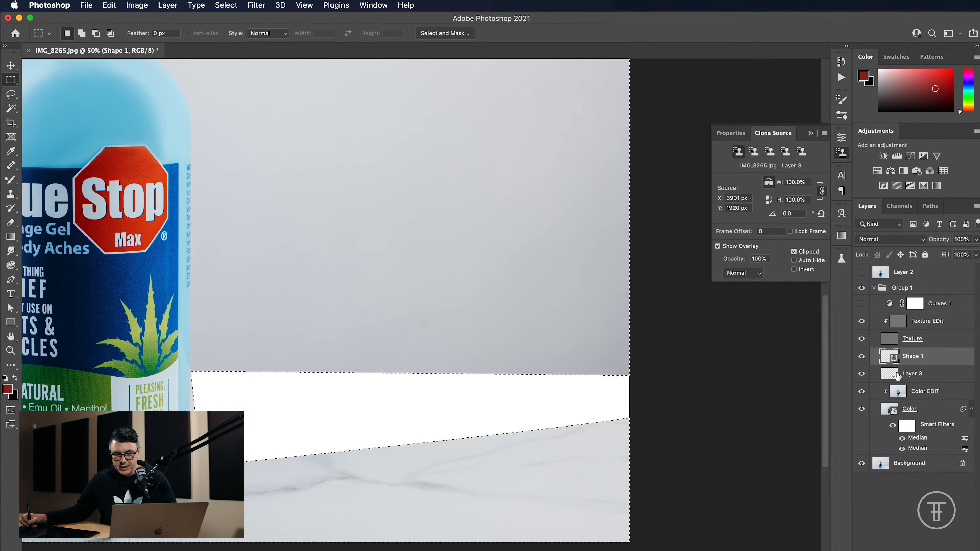
{"action": "left_click", "coordinate": [861, 356]}
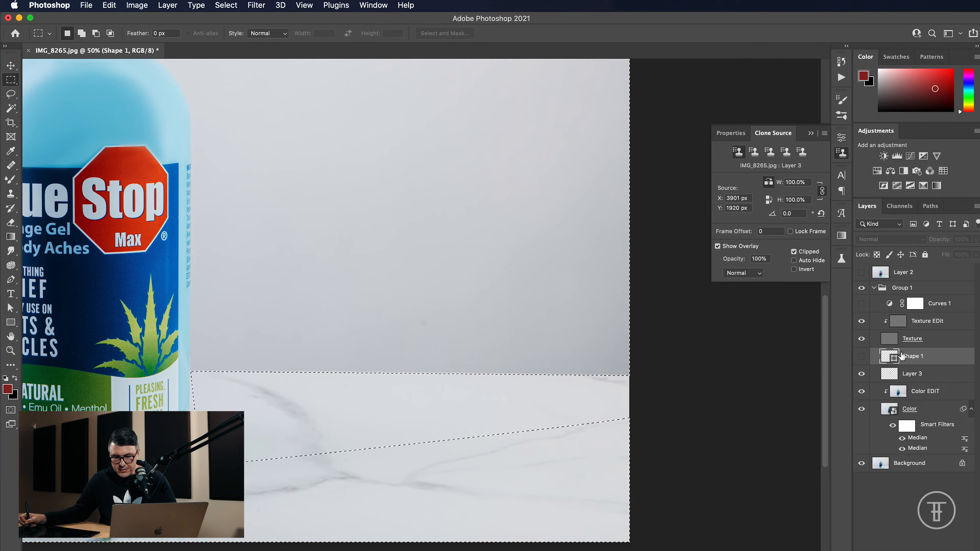
Step: Smooth the wall along the photo's right side on Color EDIT with a 600 px Mixer Brush inside the selection
{"action": "left_click", "coordinate": [899, 393]}
{"action": "key", "text": "b"}
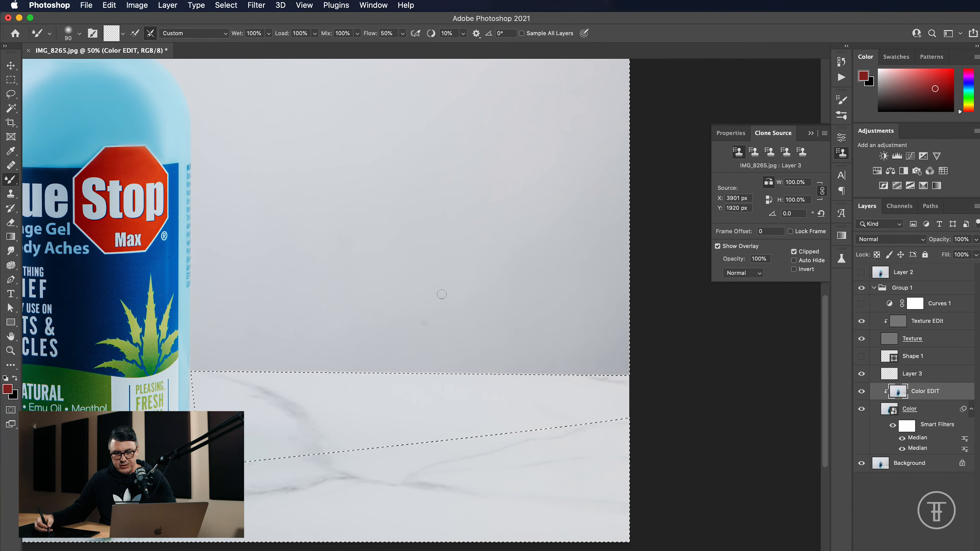
{"action": "key", "text": "bracketright"}
{"action": "key", "text": "bracketright"}
{"action": "key", "text": "bracketright"}
{"action": "key", "text": "bracketright"}
{"action": "key", "text": "bracketright"}
{"action": "key", "text": "bracketright"}
{"action": "key", "text": "bracketright"}
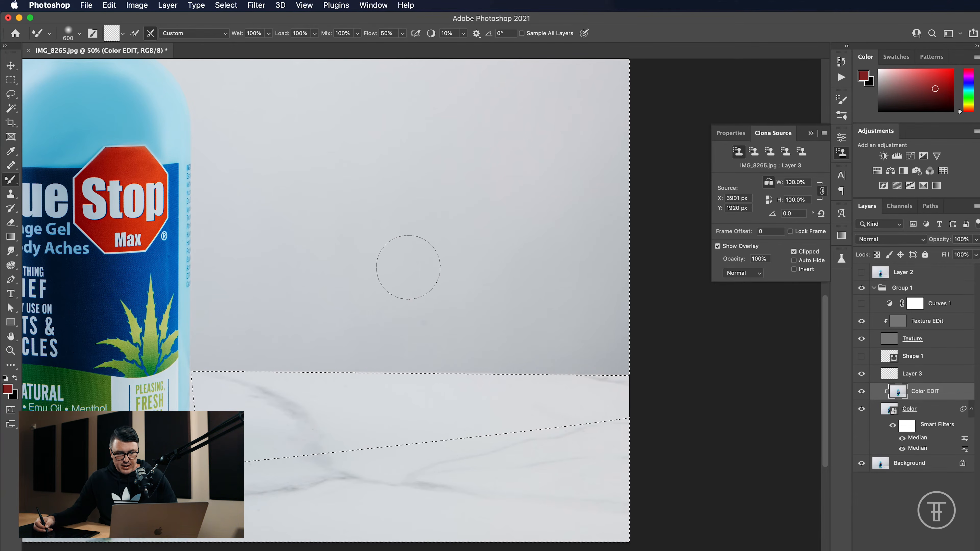
{"action": "scroll", "coordinate": [405, 270], "scroll_direction": "up", "scroll_amount": 5}
{"action": "key", "text": "super+minus"}
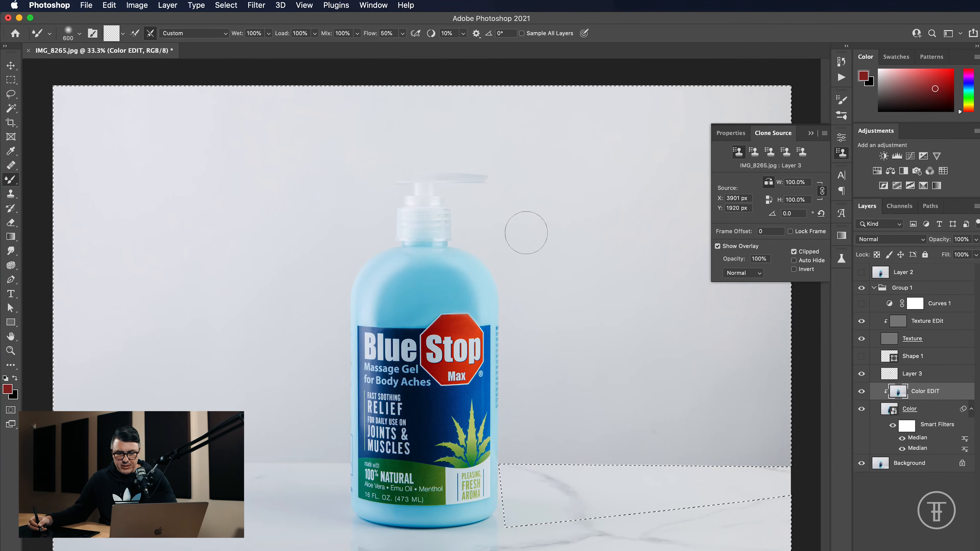
{"action": "left_click", "coordinate": [810, 133]}
{"action": "left_click_drag", "start_coordinate": [699, 208], "coordinate": [784, 412]}
Step: Blend the darker lower right part of the wall down toward the marble with an 1100 px Mixer Brush
{"action": "key", "text": "bracketright"}
{"action": "key", "text": "bracketright"}
{"action": "key", "text": "bracketright"}
{"action": "key", "text": "bracketright"}
{"action": "key", "text": "bracketright"}
{"action": "left_click_drag", "start_coordinate": [696, 252], "coordinate": [762, 425]}
{"action": "left_click_drag", "start_coordinate": [701, 307], "coordinate": [762, 425]}
{"action": "left_click_drag", "start_coordinate": [708, 344], "coordinate": [767, 421]}
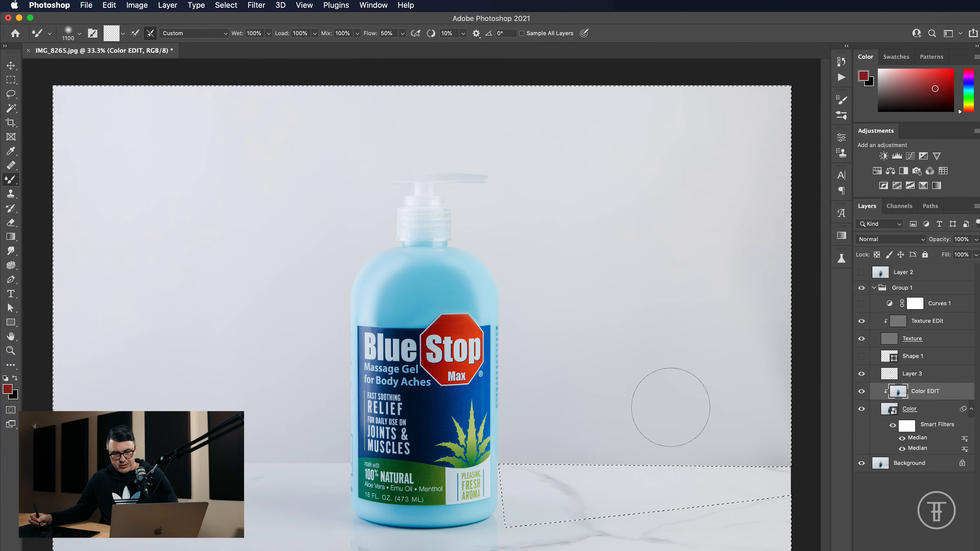
Step: Blend the wall on the bottle's right side up toward the photo's upper right corner with an 800 px Mixer Brush at 60% flow
{"action": "key", "text": "bracketleft"}
{"action": "key", "text": "bracketleft"}
{"action": "key", "text": "bracketleft"}
{"action": "key", "text": "shift+6"}
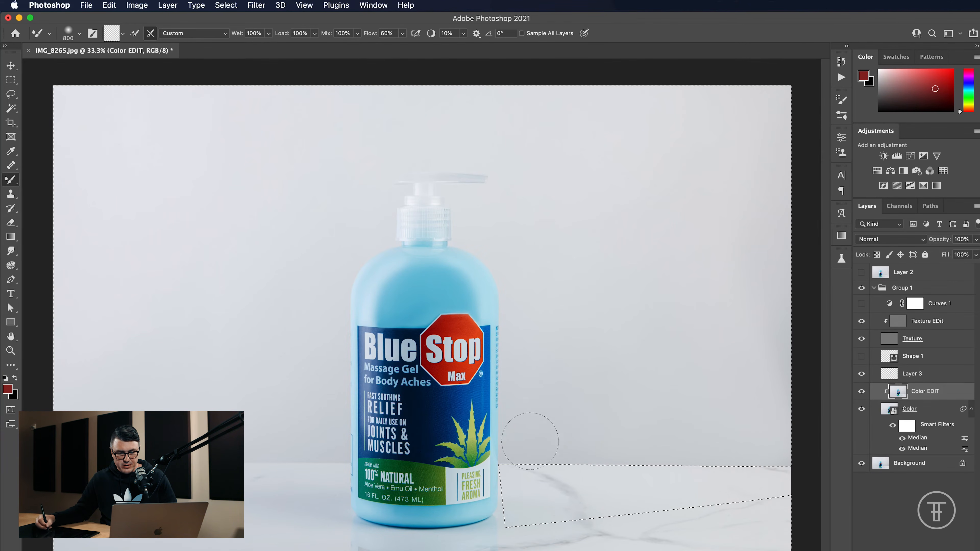
{"action": "left_click_drag", "start_coordinate": [571, 338], "coordinate": [678, 200]}
{"action": "left_click_drag", "start_coordinate": [610, 263], "coordinate": [770, 124]}
{"action": "left_click_drag", "start_coordinate": [597, 188], "coordinate": [743, 119]}
{"action": "left_click_drag", "start_coordinate": [677, 211], "coordinate": [772, 211]}
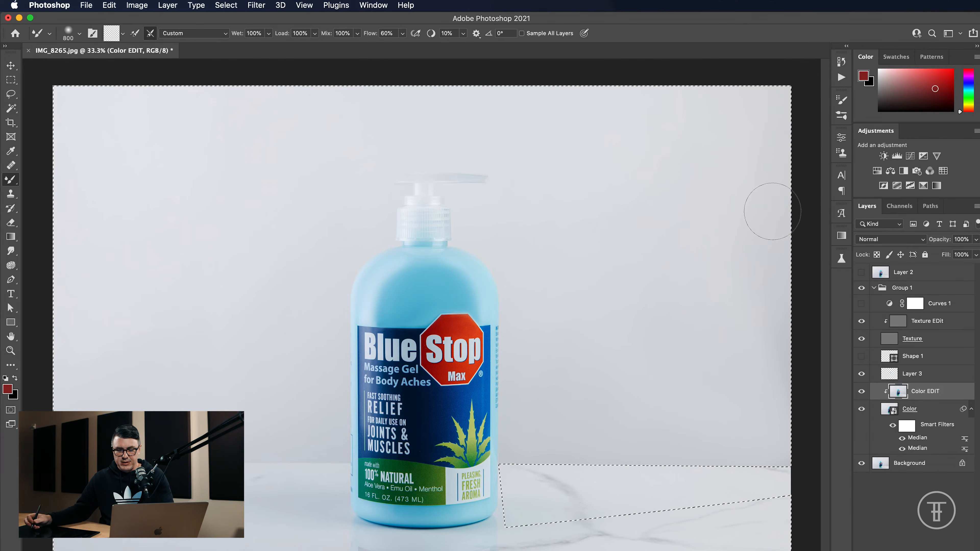
Step: Even out the wall near the photo's right border with a 1600 px Mixer Brush and clear the selection
{"action": "key", "text": "bracketright"}
{"action": "key", "text": "bracketright"}
{"action": "key", "text": "bracketright"}
{"action": "key", "text": "bracketright"}
{"action": "key", "text": "bracketright"}
{"action": "key", "text": "bracketright"}
{"action": "key", "text": "bracketright"}
{"action": "key", "text": "bracketright"}
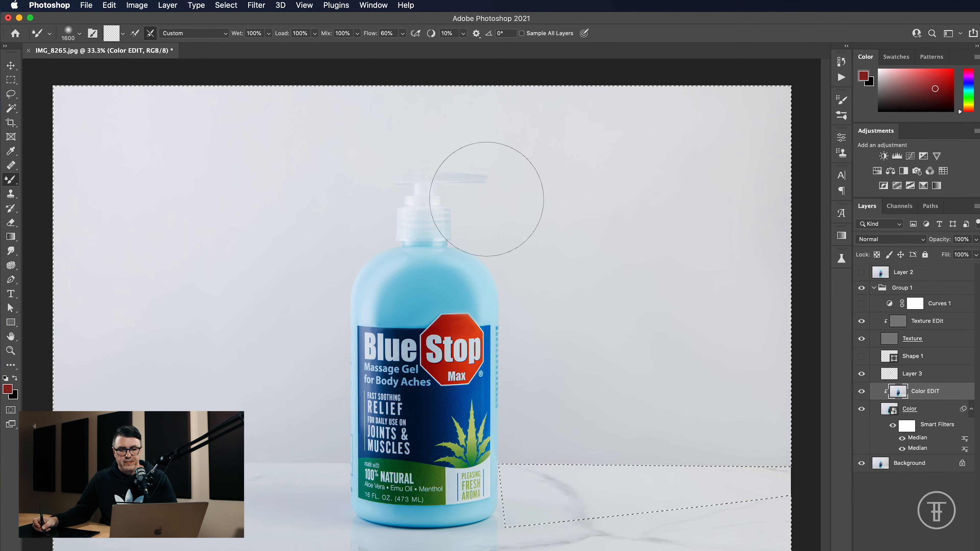
{"action": "key", "text": "super+d"}
{"action": "key", "text": "m"}
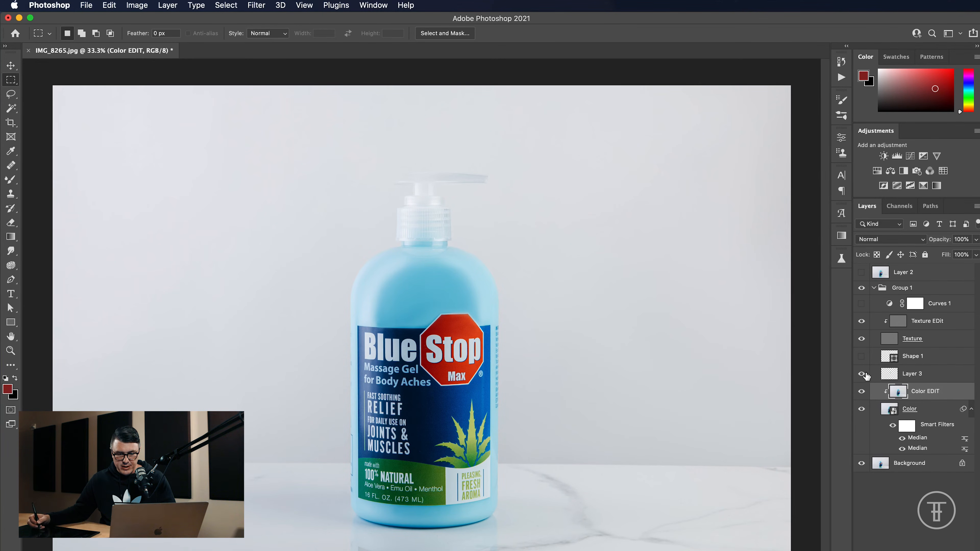
Step: Toggle the visibility of Group 1 to compare the photo before and after the retouching
{"action": "left_click", "coordinate": [862, 289]}
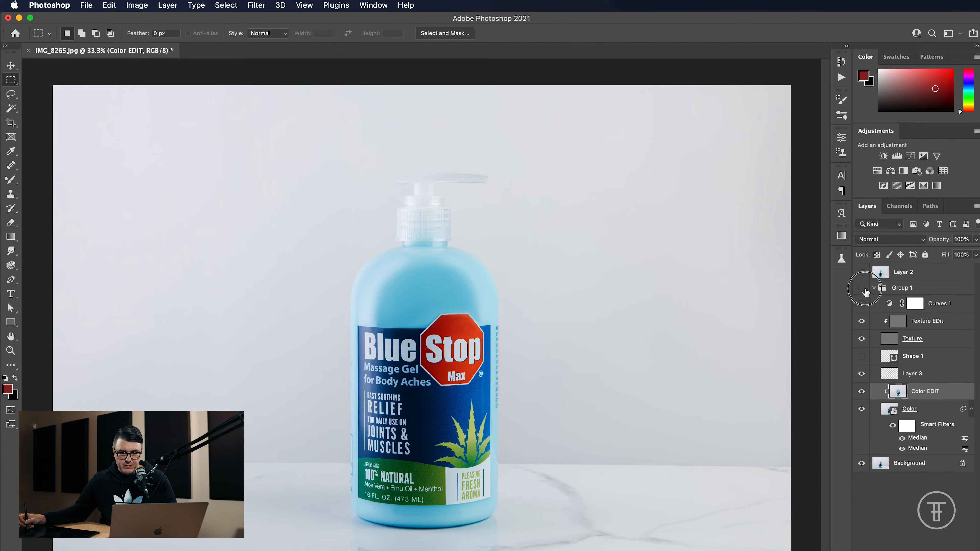
{"action": "left_click", "coordinate": [861, 289]}
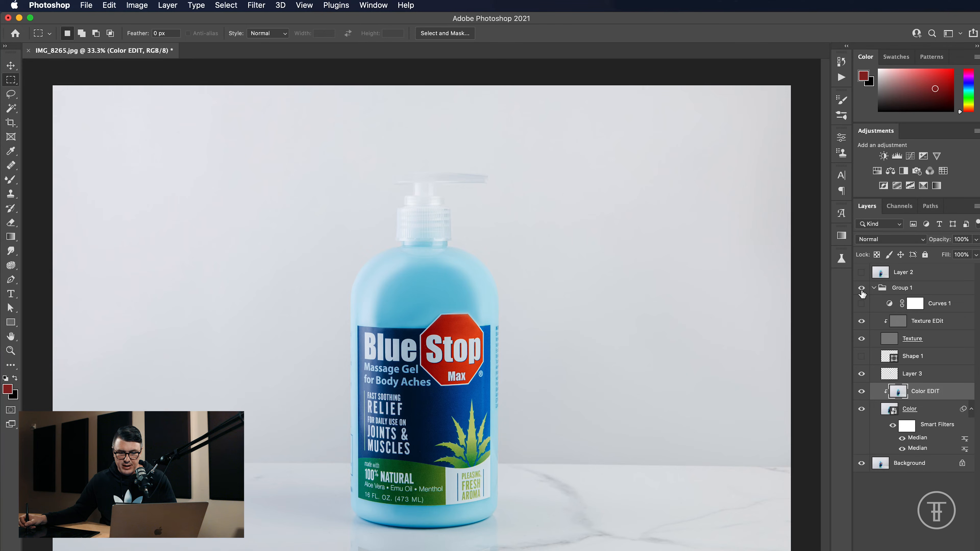
{"action": "left_click", "coordinate": [862, 289]}
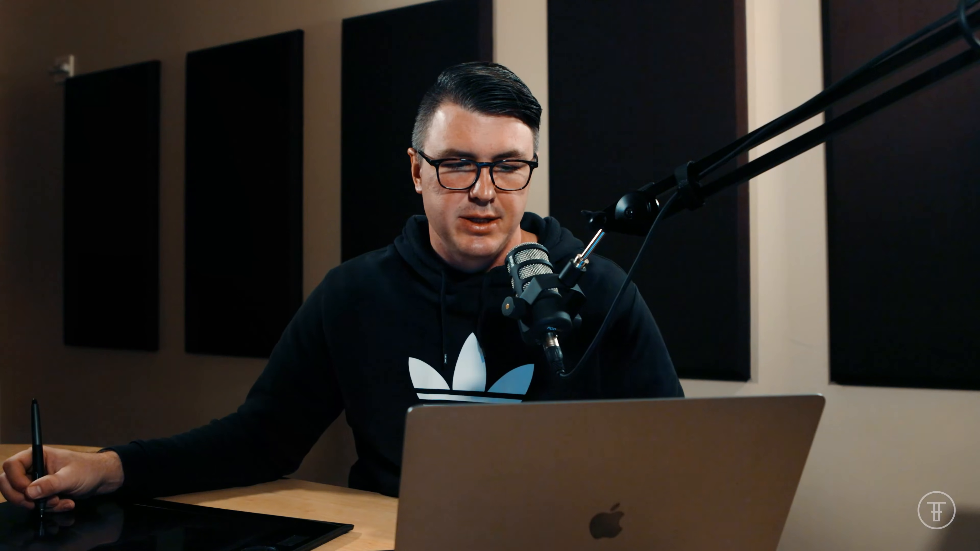